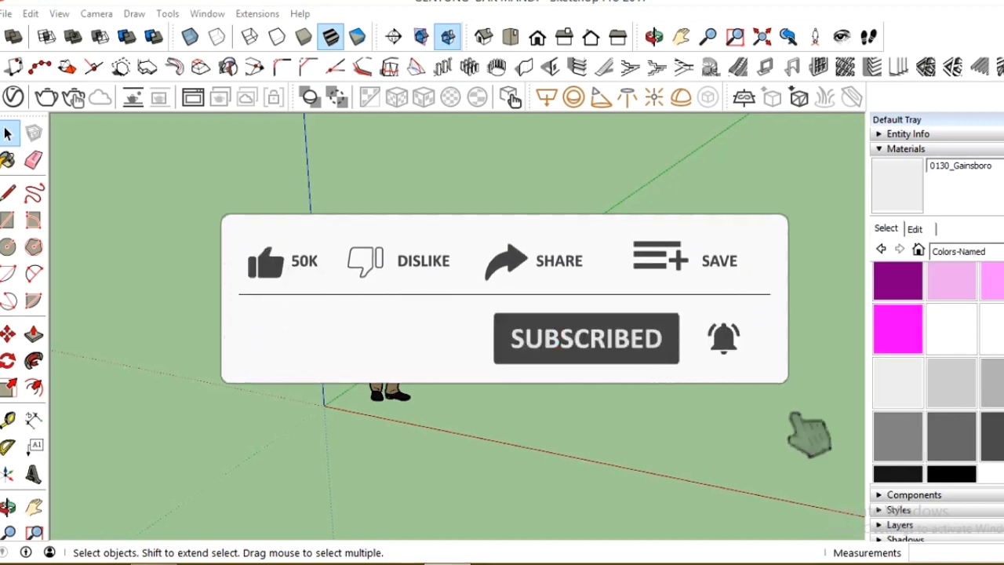
Draw a 600 by 400 mm rectangle from the origin and make it a group.
middle_drag(455, 439, 486, 440)
scroll(473, 396, up, 3)
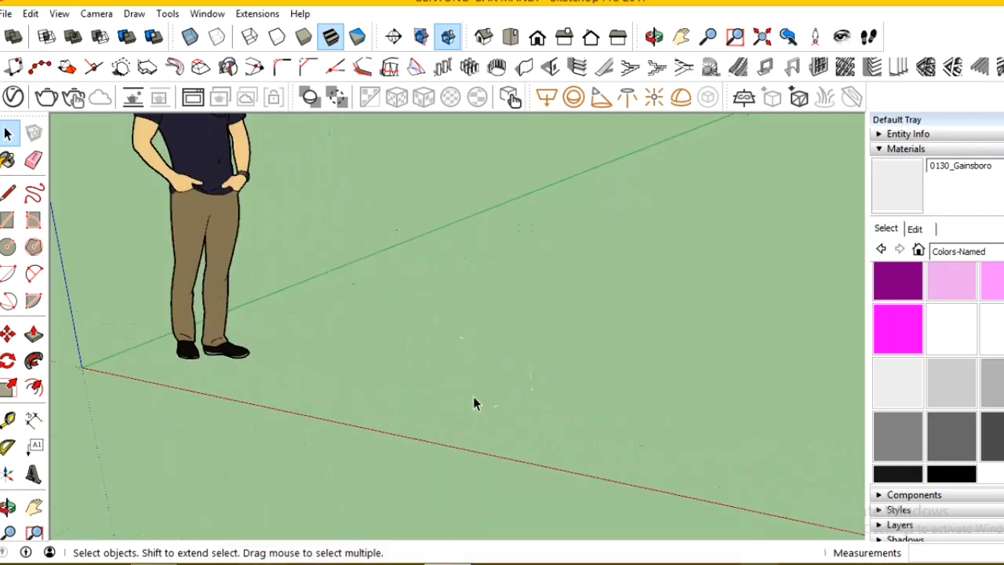
scroll(564, 442, up, 2)
click(10, 221)
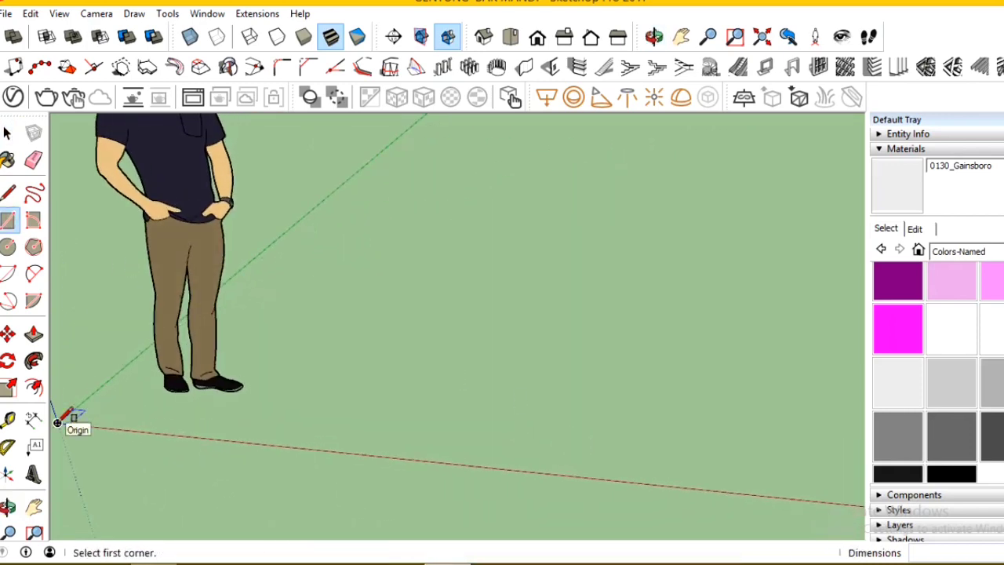
click(418, 460)
text(600,400)
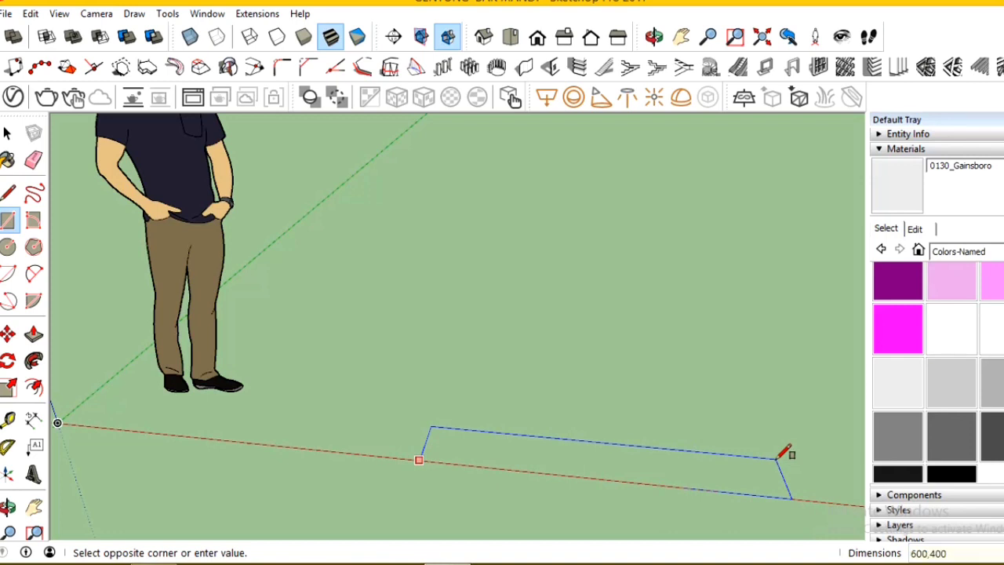
key(Return)
scroll(596, 469, up, 2)
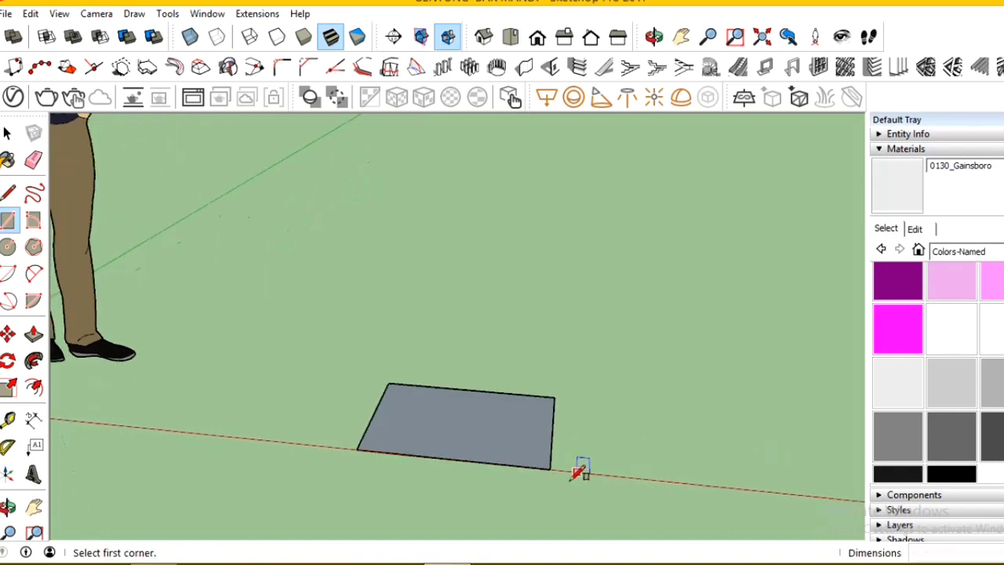
scroll(431, 421, up, 3)
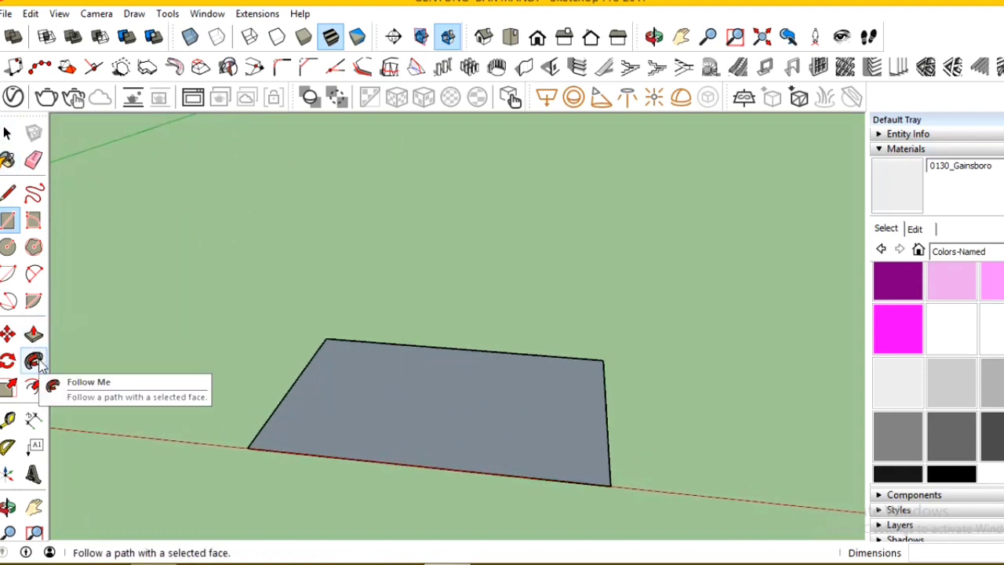
key(space)
right_click(334, 405)
click(396, 249)
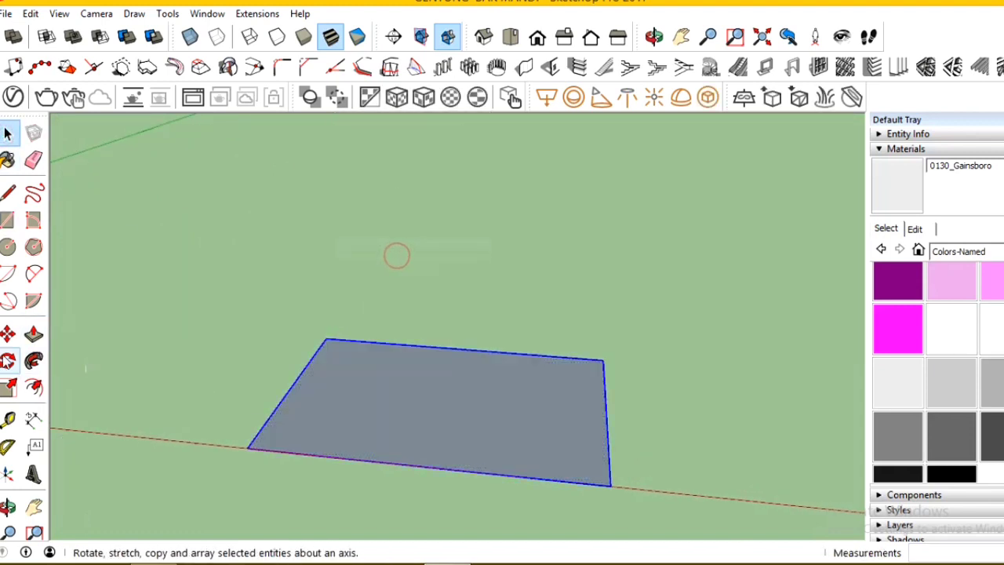
Move the rectangle group into position on the ground plane.
key(m)
click(164, 440)
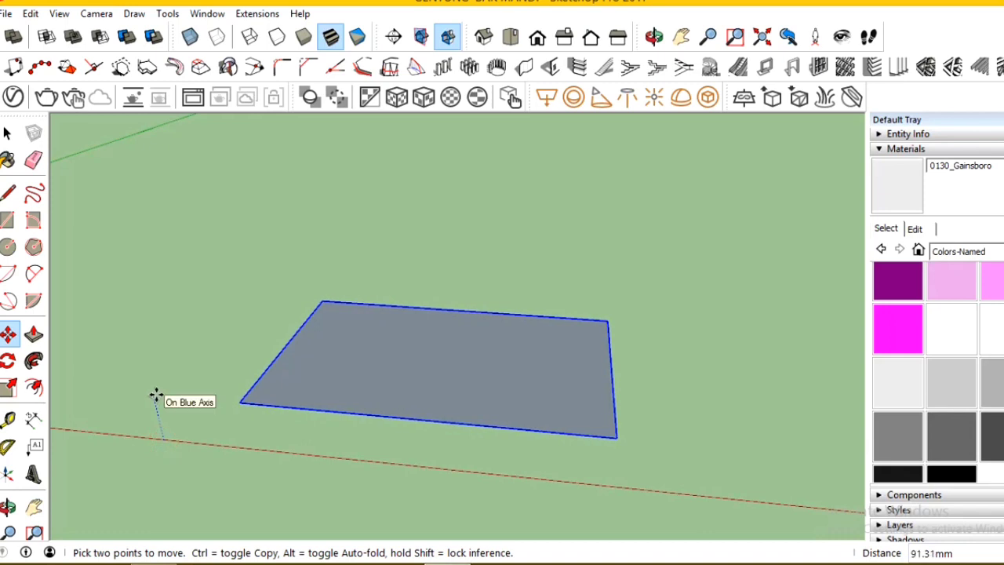
key(Return)
key(space)
Inside the group, pull the panel face up 10 mm, then close the group.
double_click(258, 392)
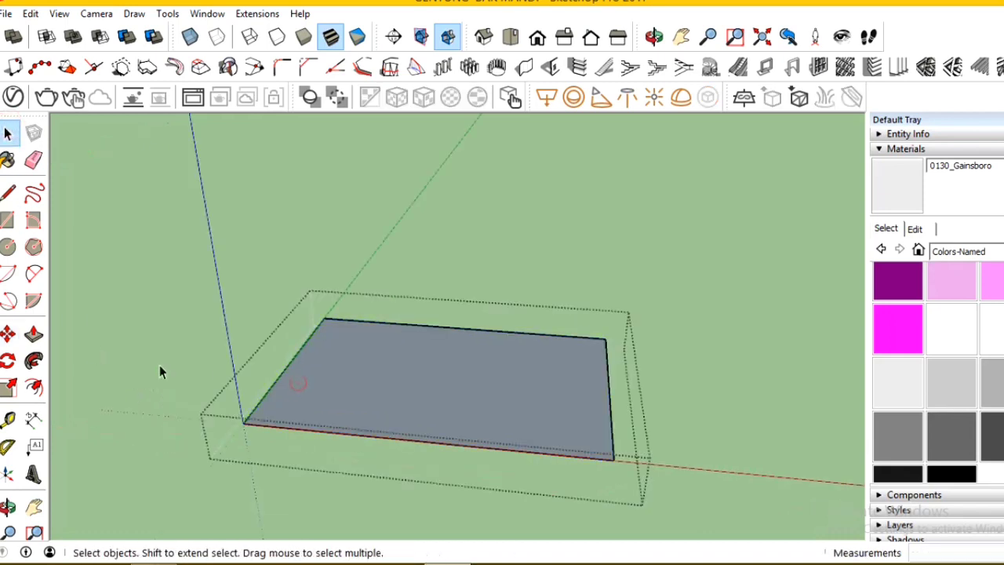
click(35, 343)
click(325, 421)
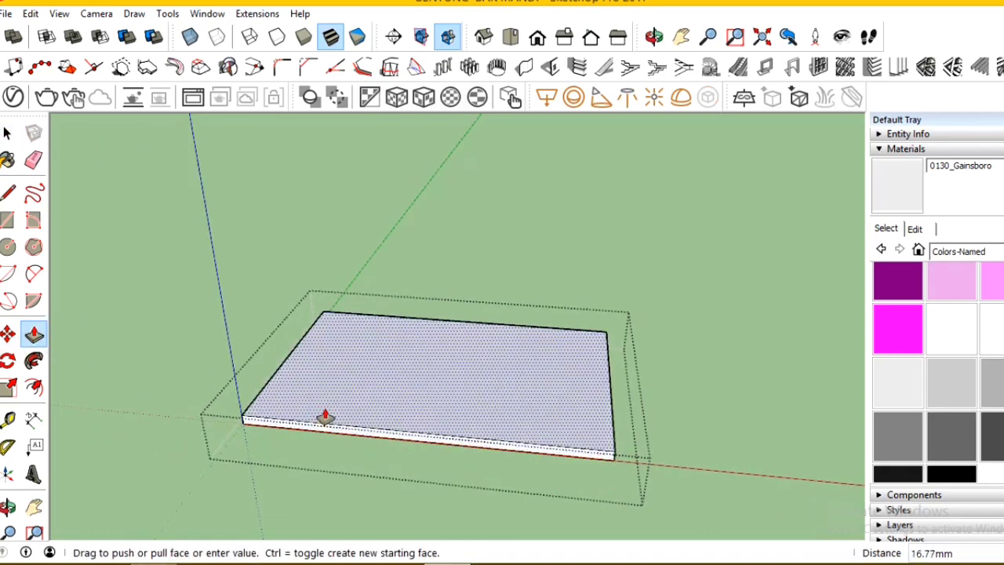
text(10)
key(Return)
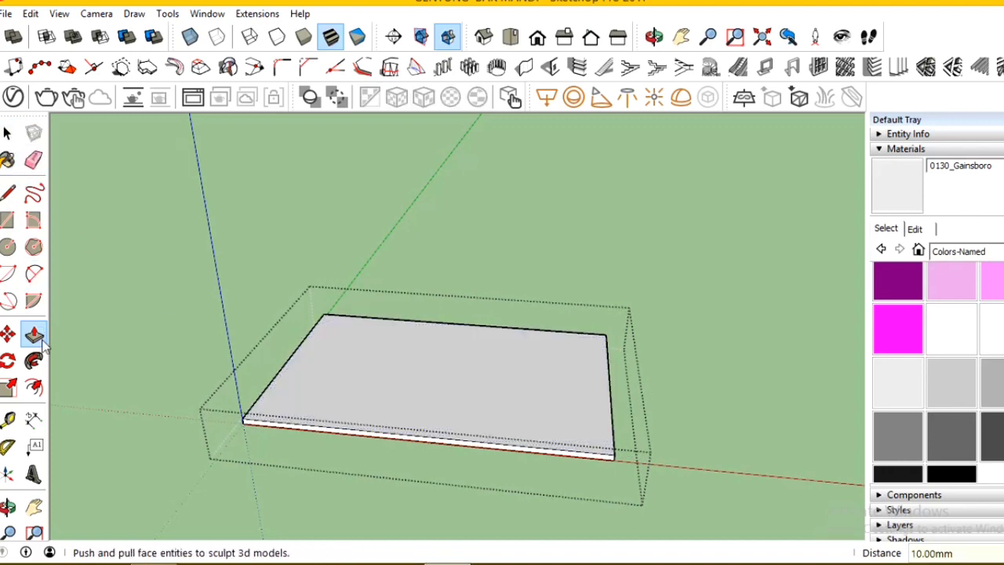
right_click(174, 307)
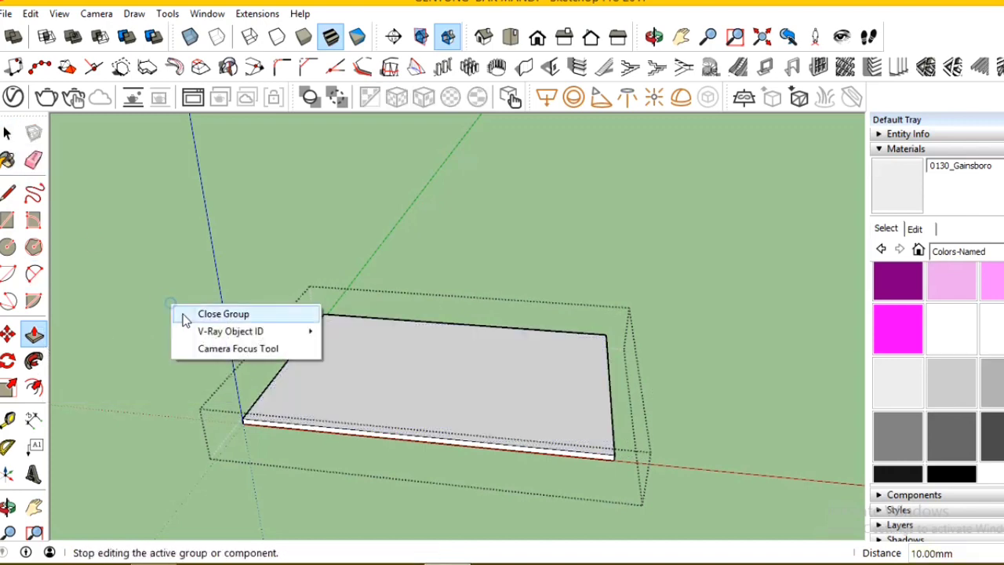
click(196, 318)
Place guides just inside the base panel's left and right edges.
key(t)
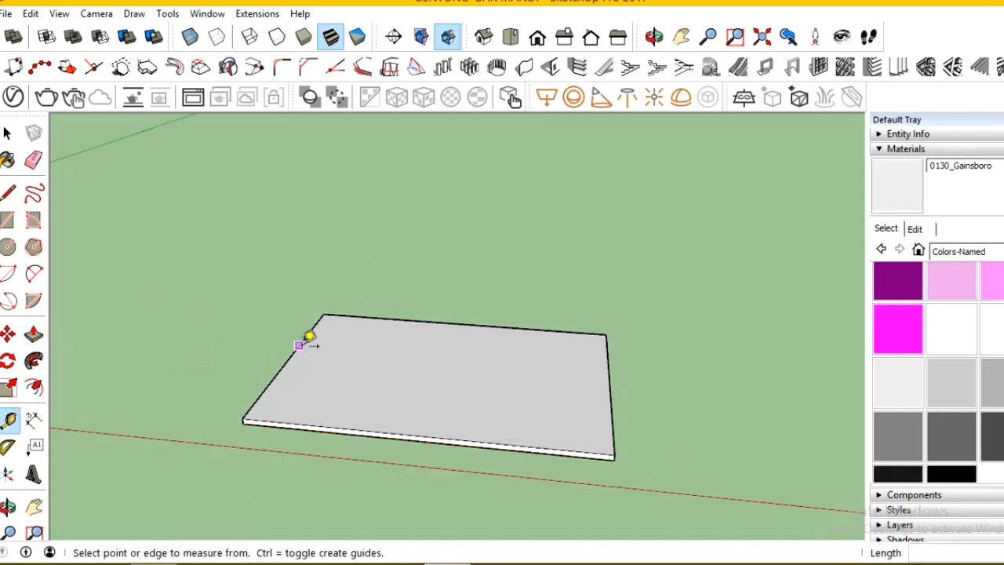
click(304, 342)
scroll(326, 329, up, 1)
scroll(322, 321, up, 1)
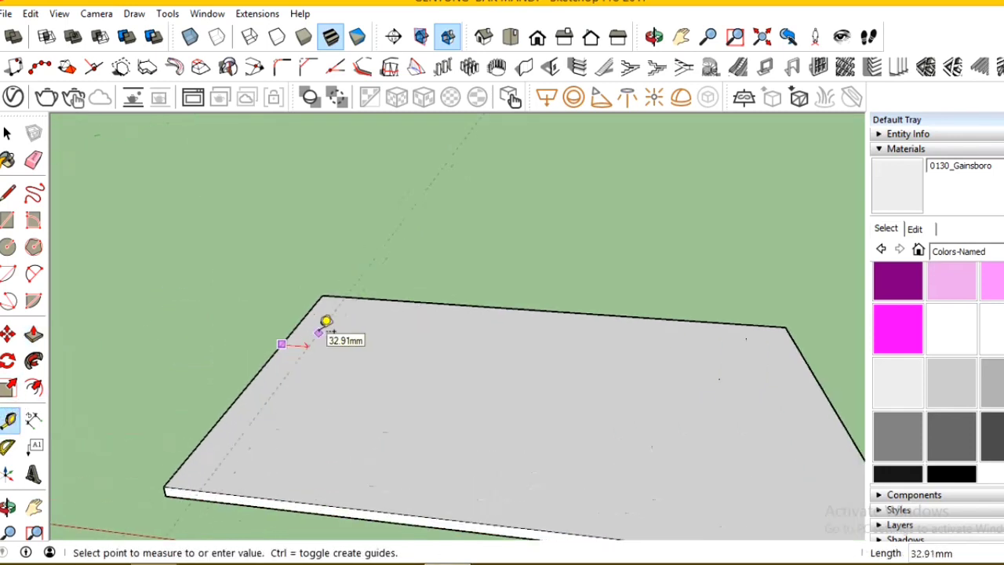
text(20)
click(325, 321)
click(815, 357)
click(791, 358)
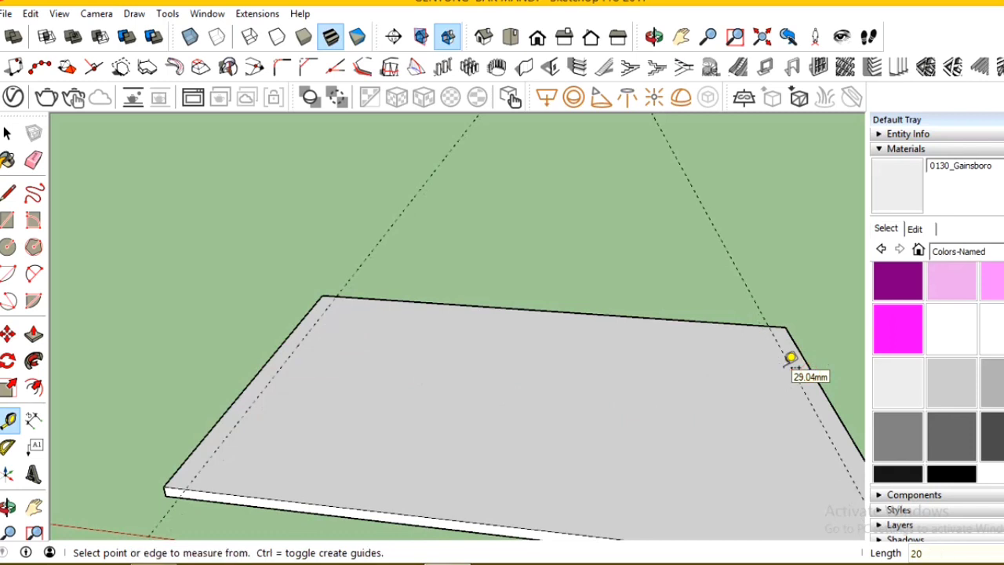
Add guides 20 mm inside the front and back edges and 10 mm from the left.
click(377, 493)
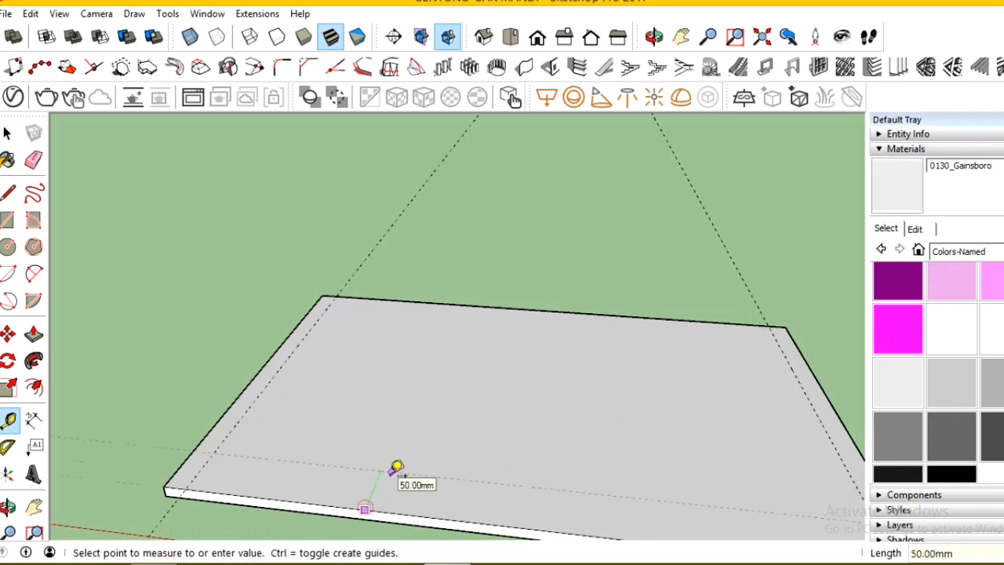
text(20)
key(Return)
click(451, 298)
text(20)
key(Return)
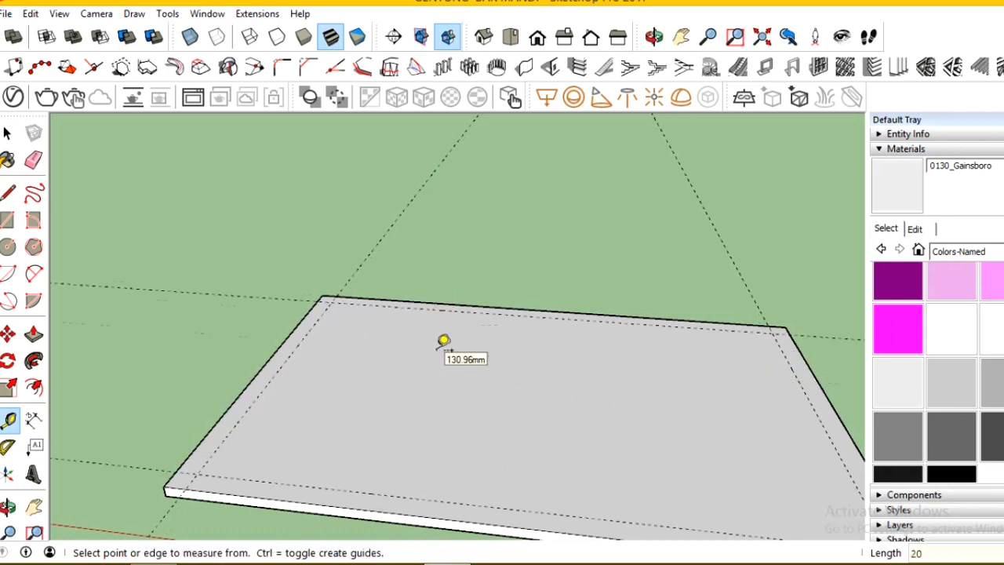
click(236, 418)
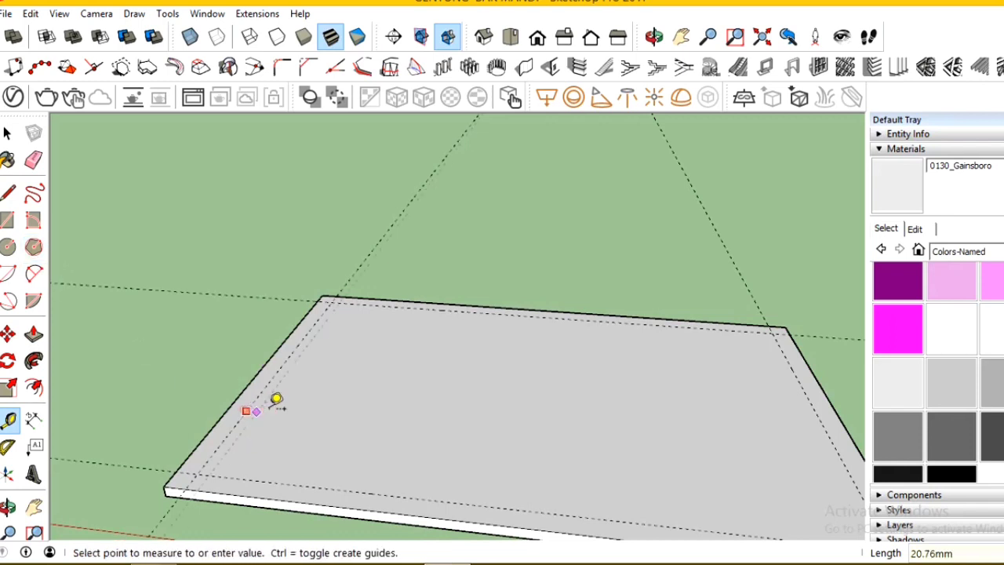
key(Return)
Draw a 10 by 360 mm strip along the left guides and raise it 480 mm.
click(8, 219)
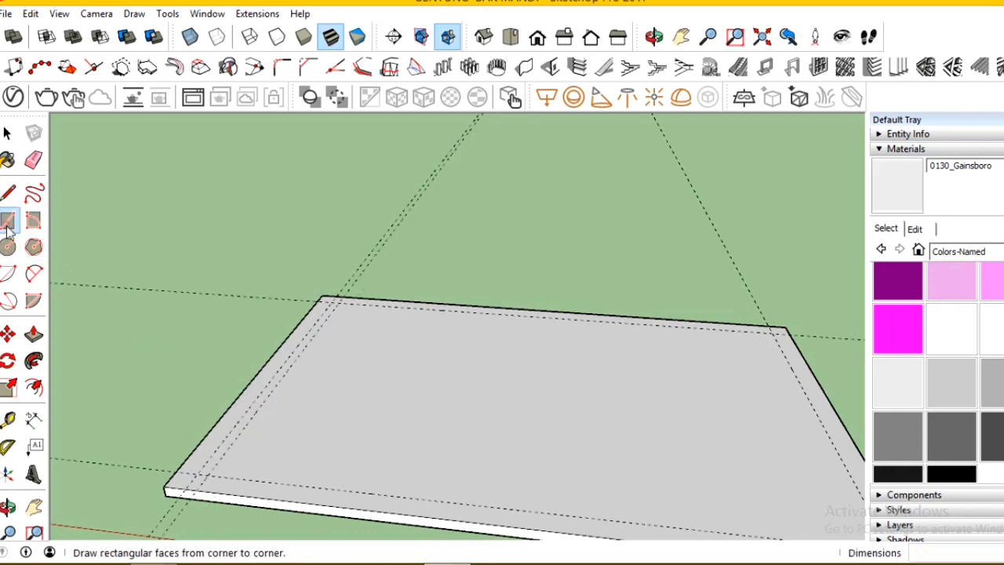
click(198, 474)
click(339, 302)
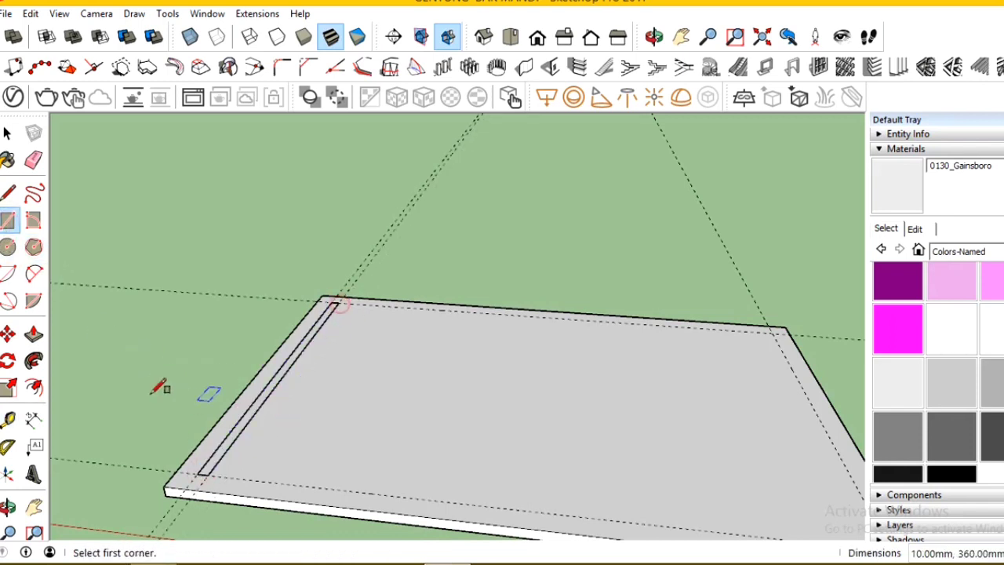
click(33, 334)
click(229, 449)
scroll(285, 419, down, 3)
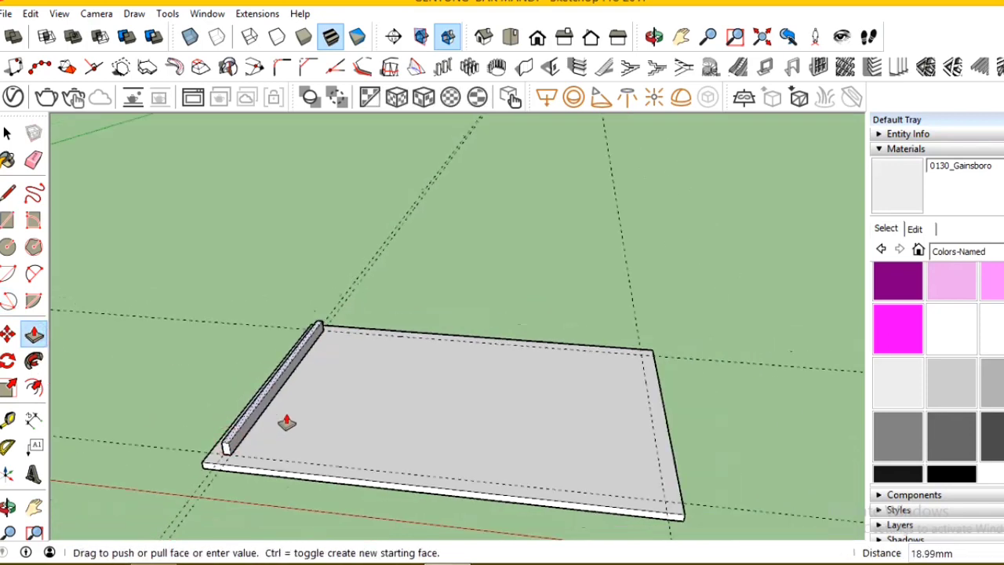
scroll(287, 422, down, 2)
text(480)
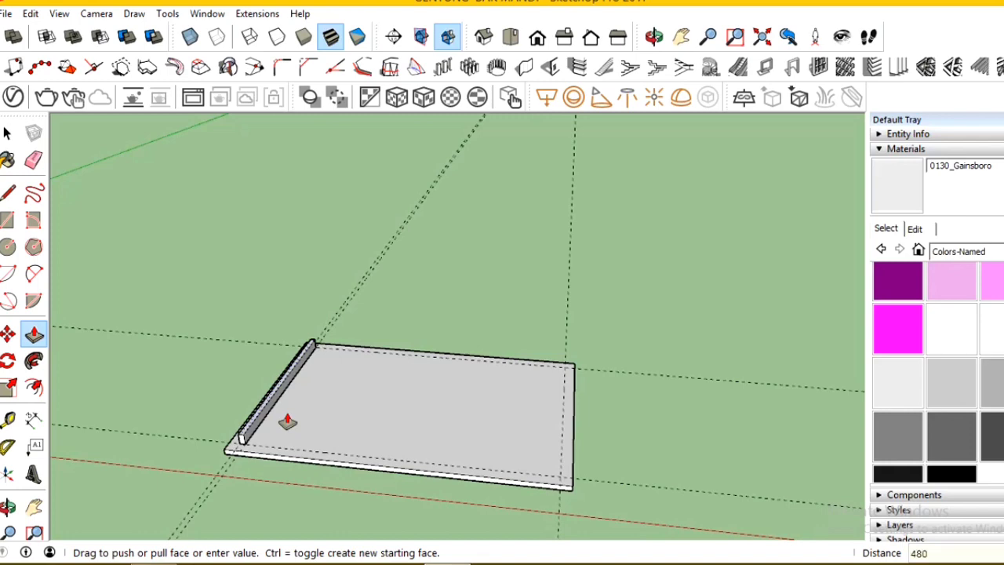
key(Return)
scroll(405, 433, down, 1)
scroll(406, 432, up, 1)
Select the upright wall and make it a group, then view its face head-on.
key(space)
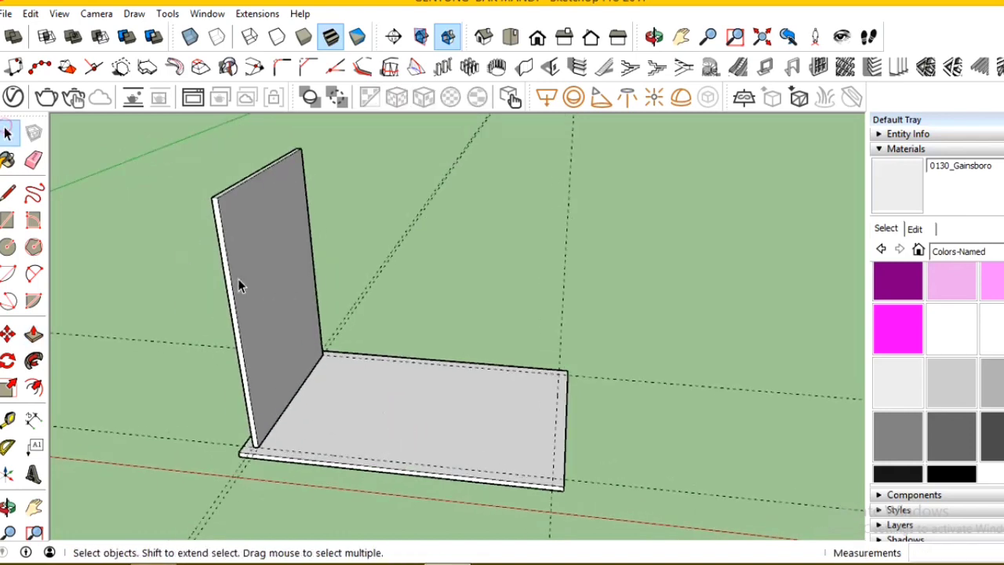
double_click(240, 285)
right_click(240, 285)
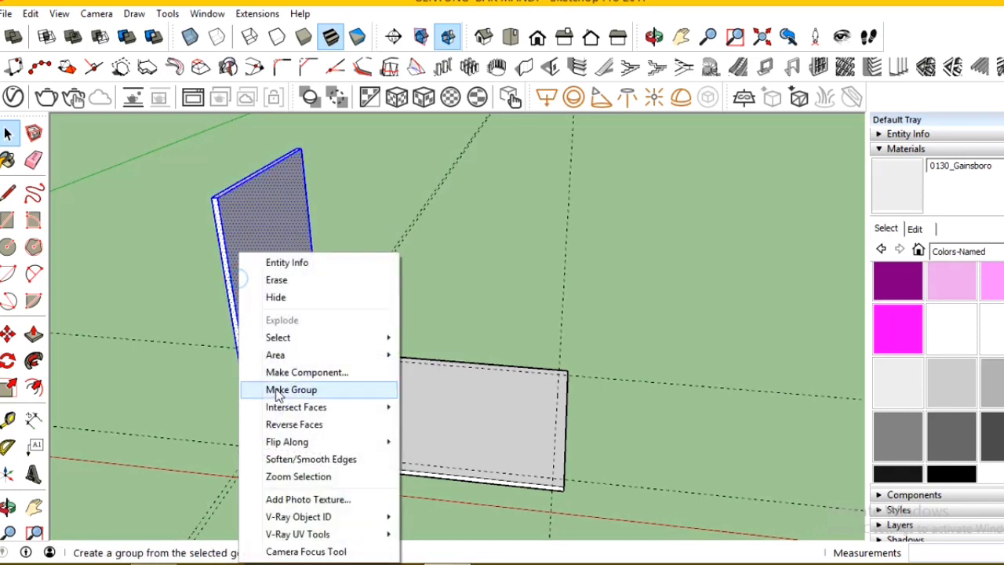
click(276, 390)
middle_drag(269, 284, 117, 275)
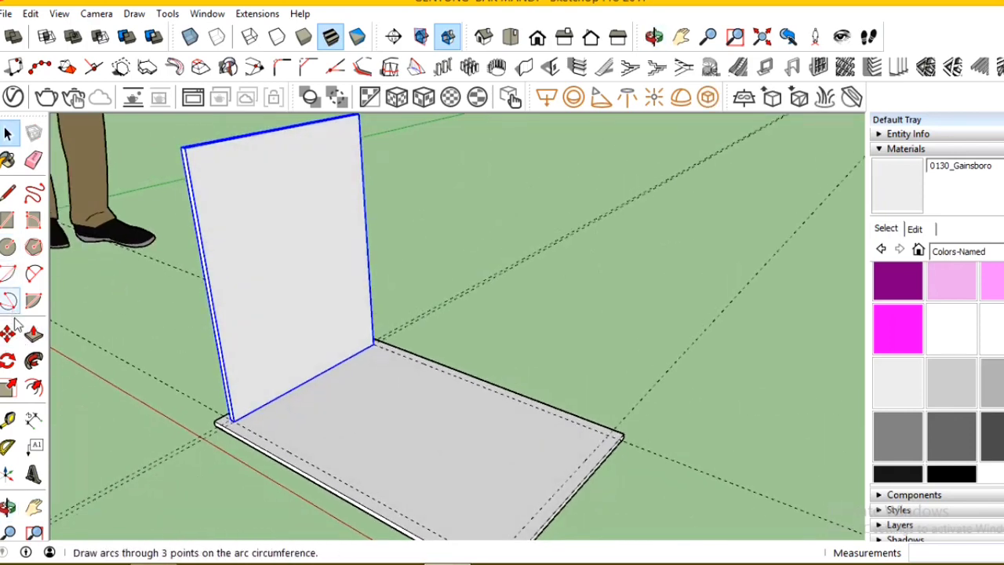
Place horizontal guides 30 mm below the wall's top, then 100 mm and 30 mm further down.
click(8, 419)
scroll(225, 139, up, 2)
scroll(186, 123, up, 2)
click(179, 140)
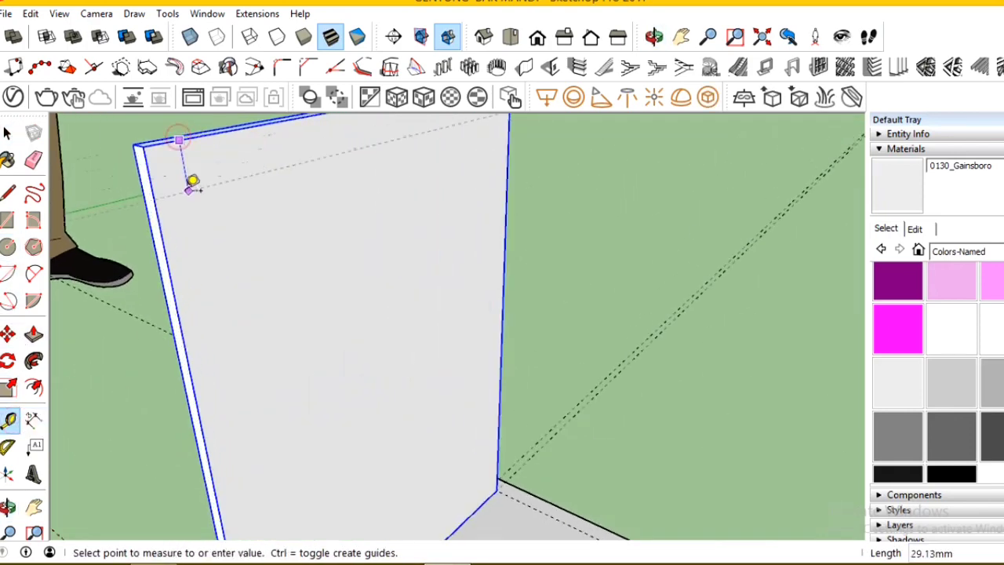
text(30)
key(Return)
click(189, 192)
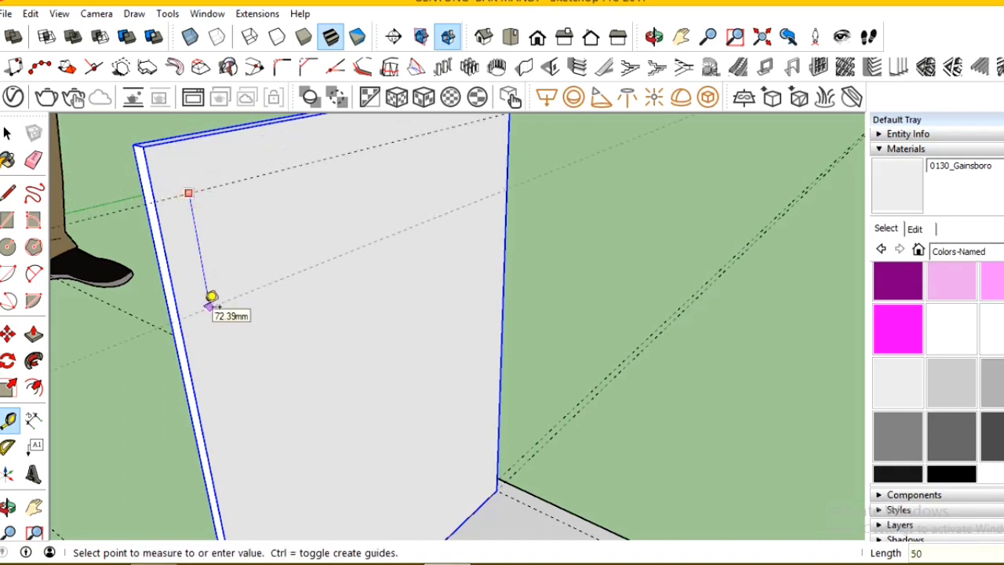
text(0)
key(Return)
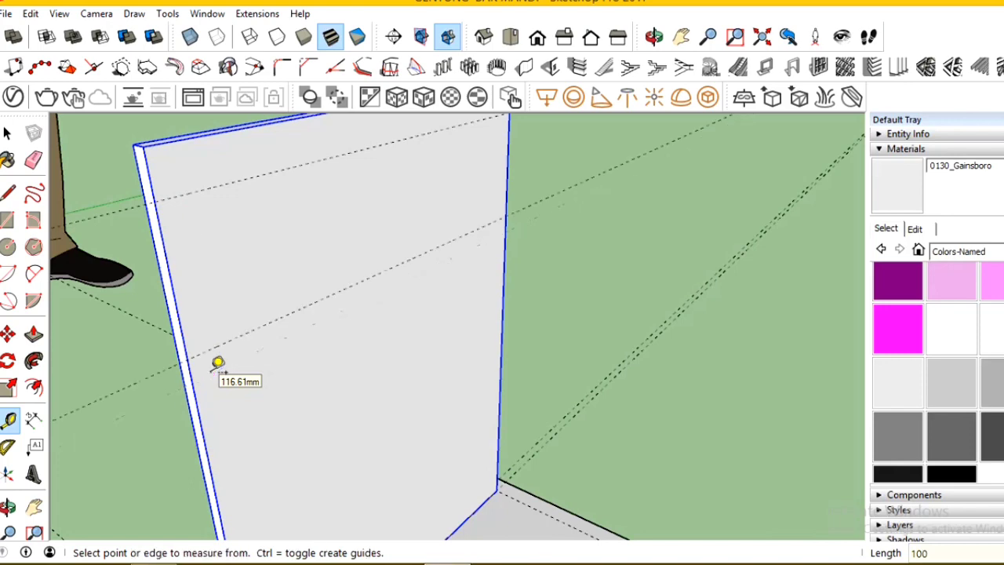
scroll(218, 358, down, 2)
scroll(259, 291, up, 2)
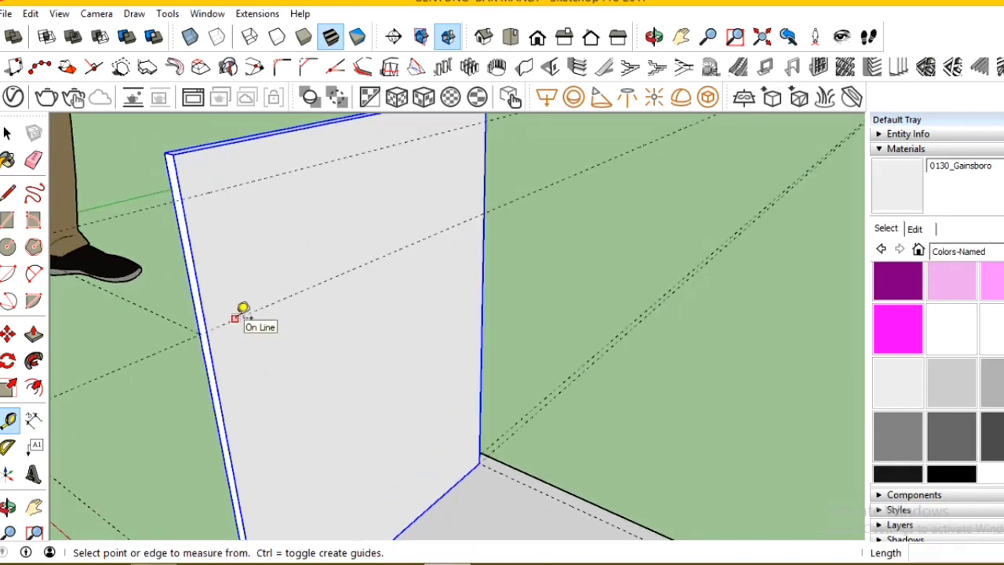
click(235, 318)
text(30)
click(242, 342)
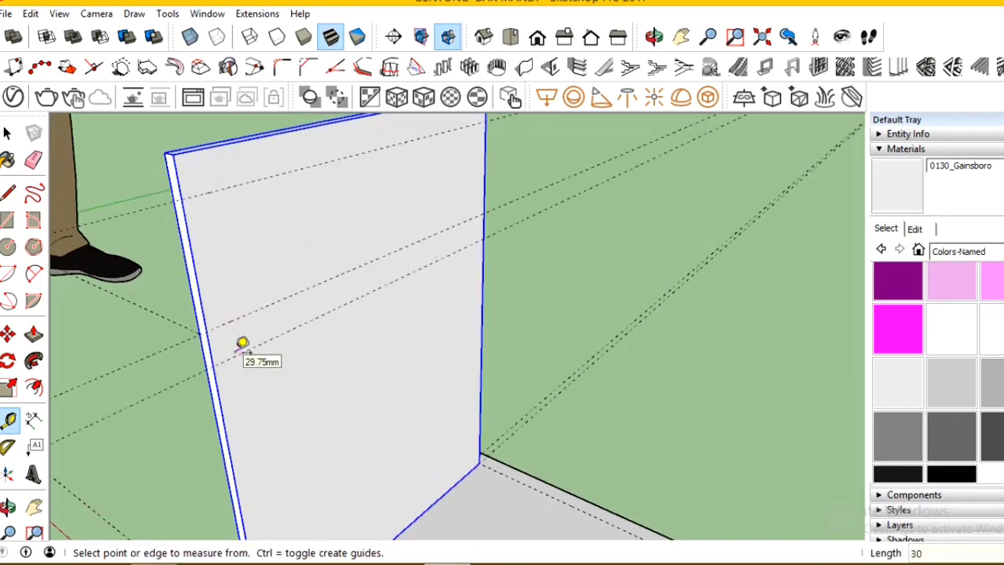
key(space)
Inside the panel group, draw two short 50 mm lines in from its left edge.
double_click(213, 228)
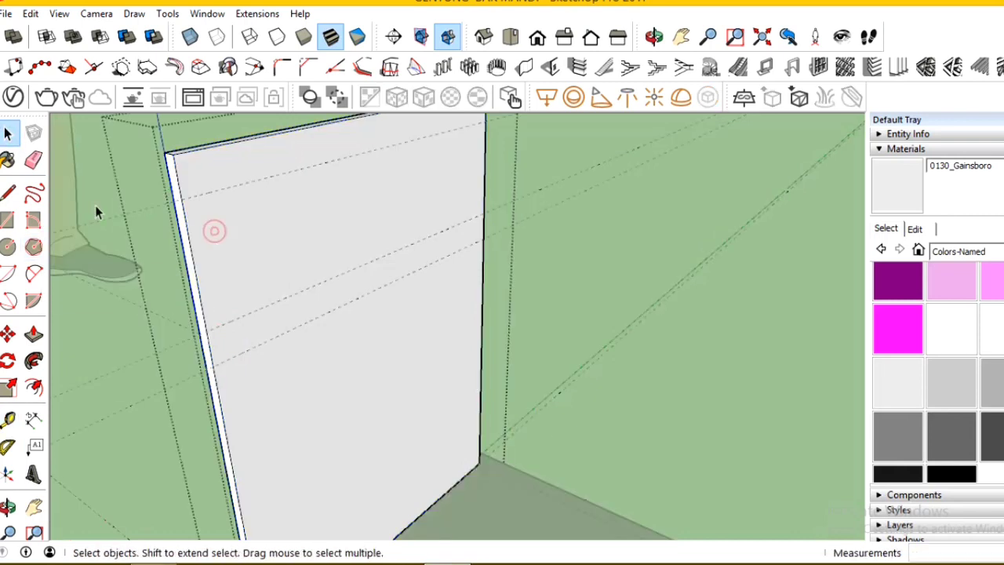
click(7, 192)
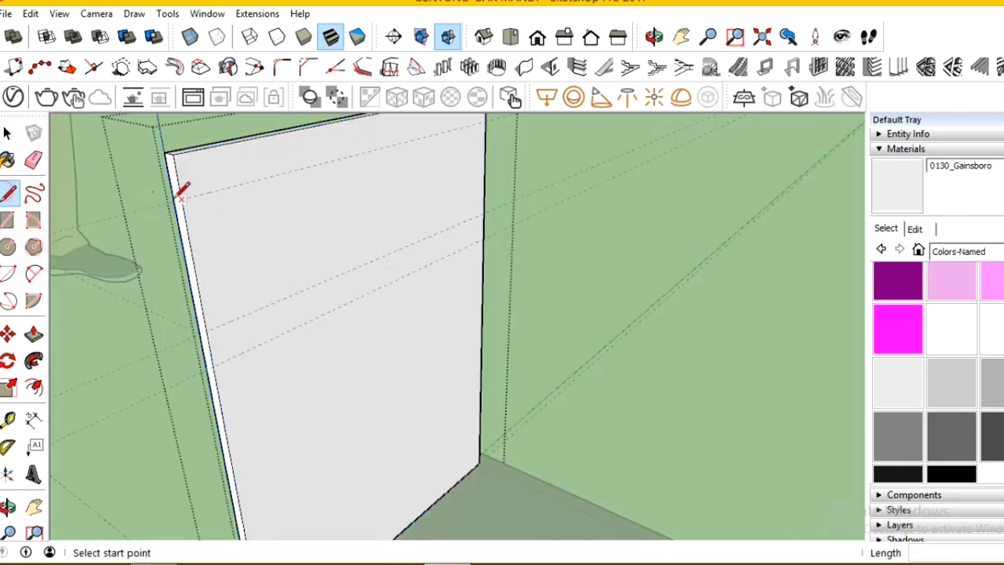
click(181, 198)
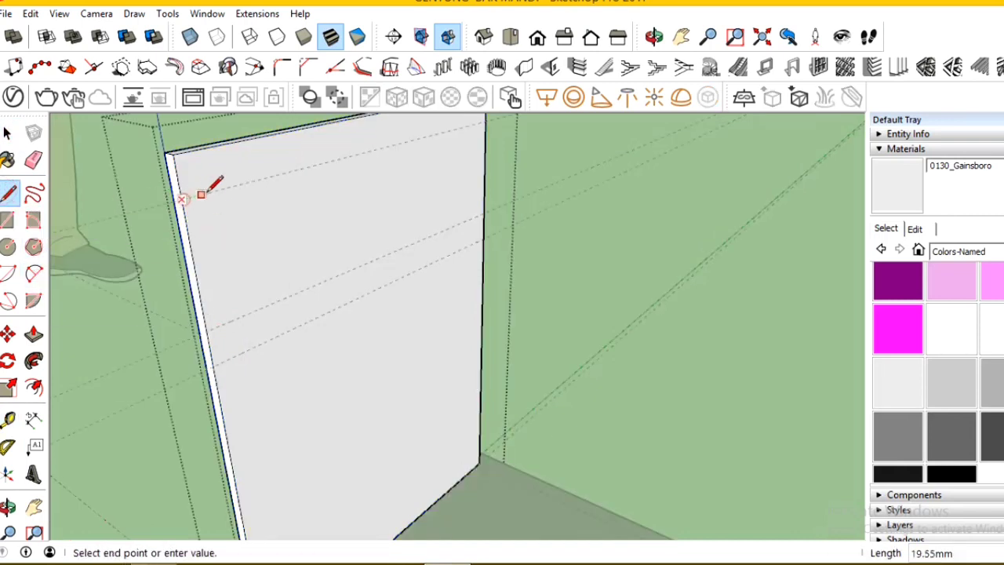
click(242, 184)
key(Escape)
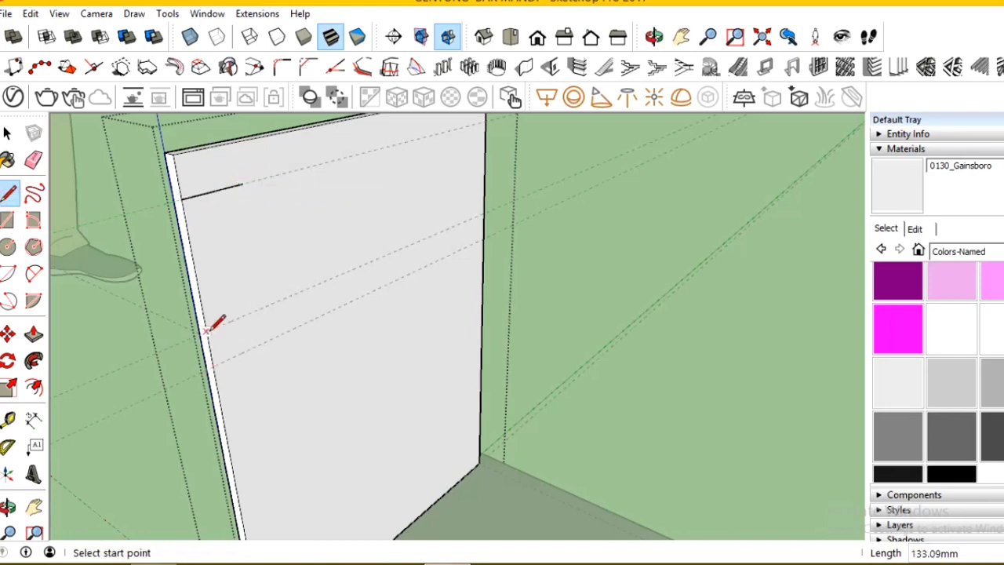
click(260, 308)
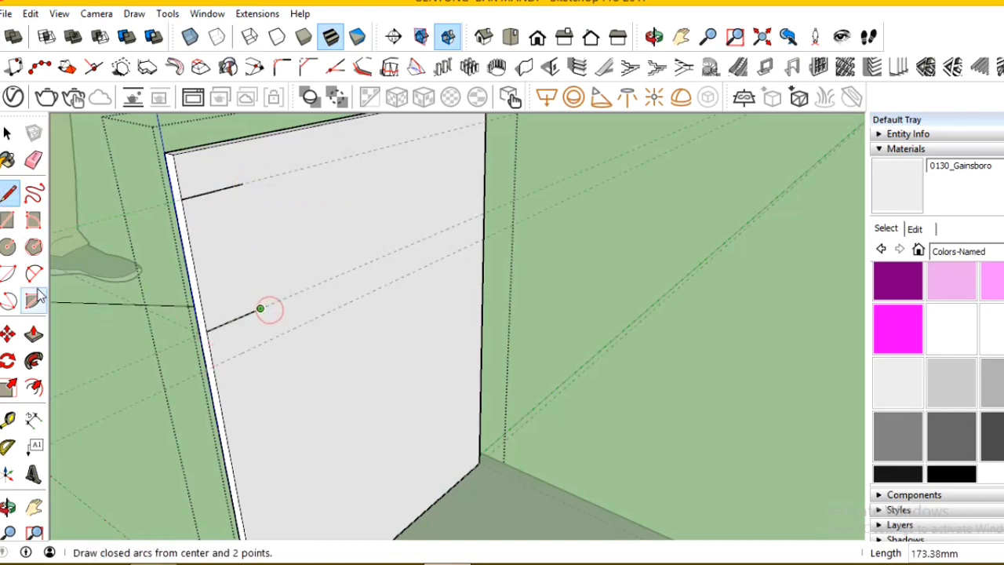
Draw a 50 mm radius circle on the left edge, erasing its outer half and the lower line.
click(7, 247)
click(194, 269)
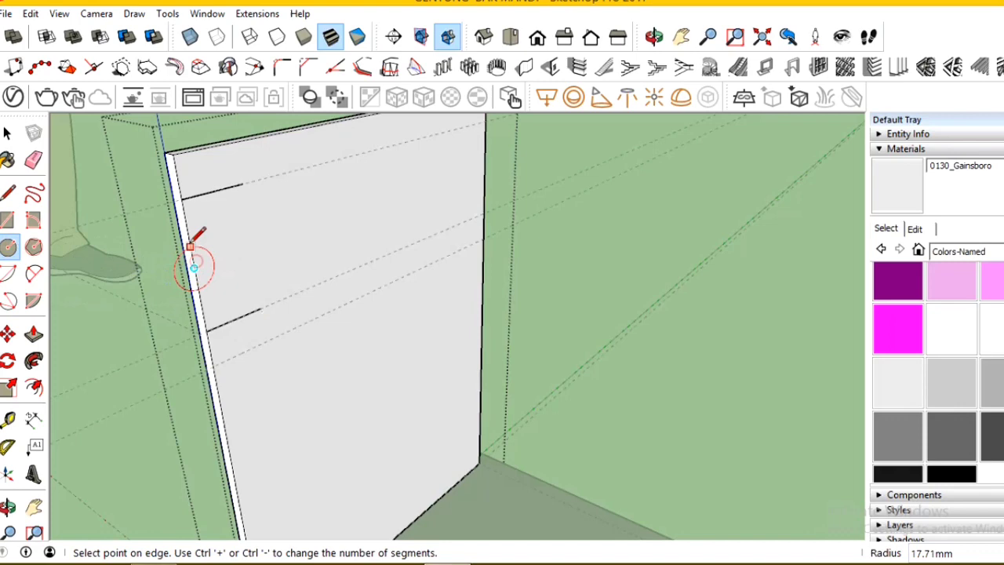
click(182, 197)
click(33, 160)
click(132, 240)
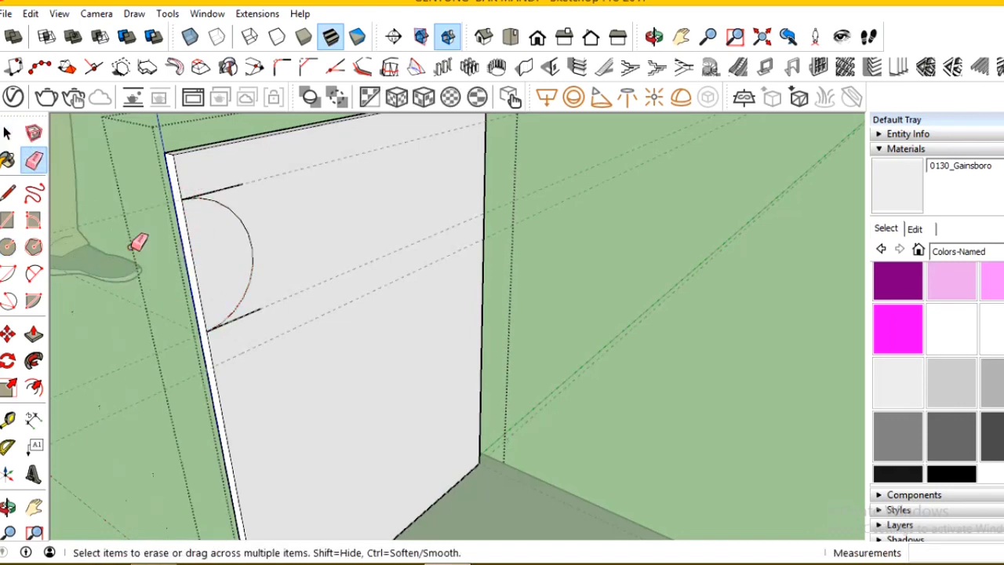
click(249, 311)
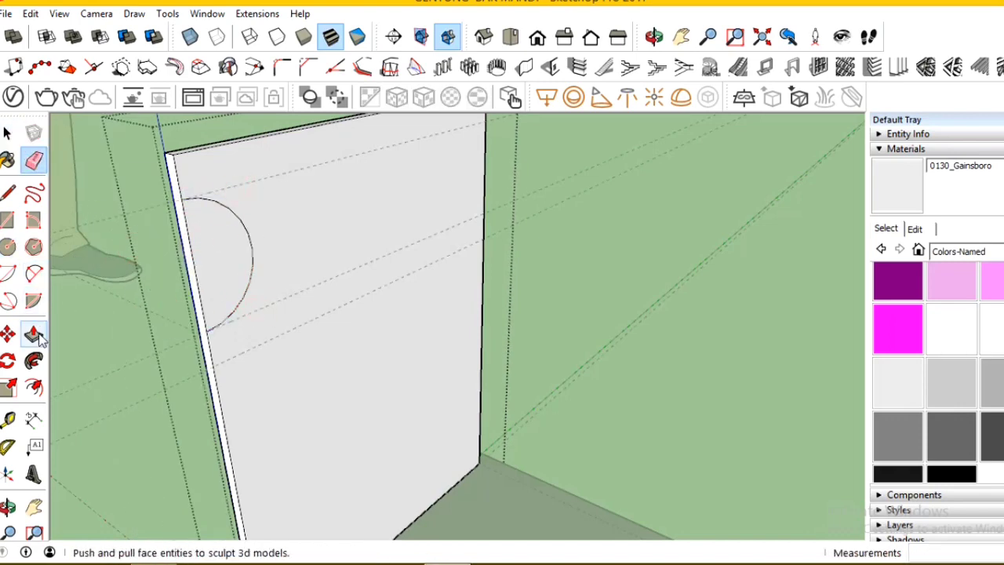
scroll(206, 165, up, 2)
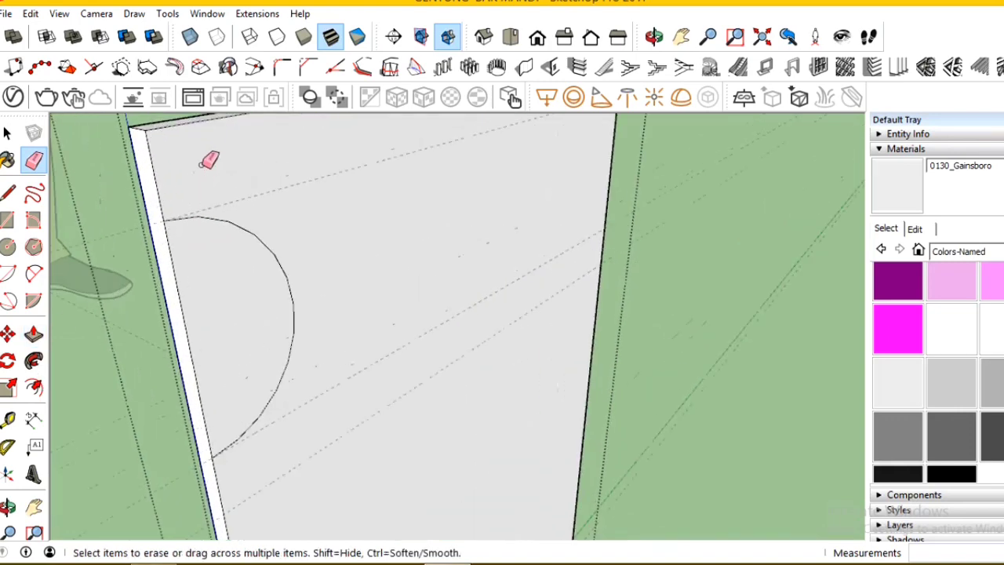
scroll(202, 169, up, 2)
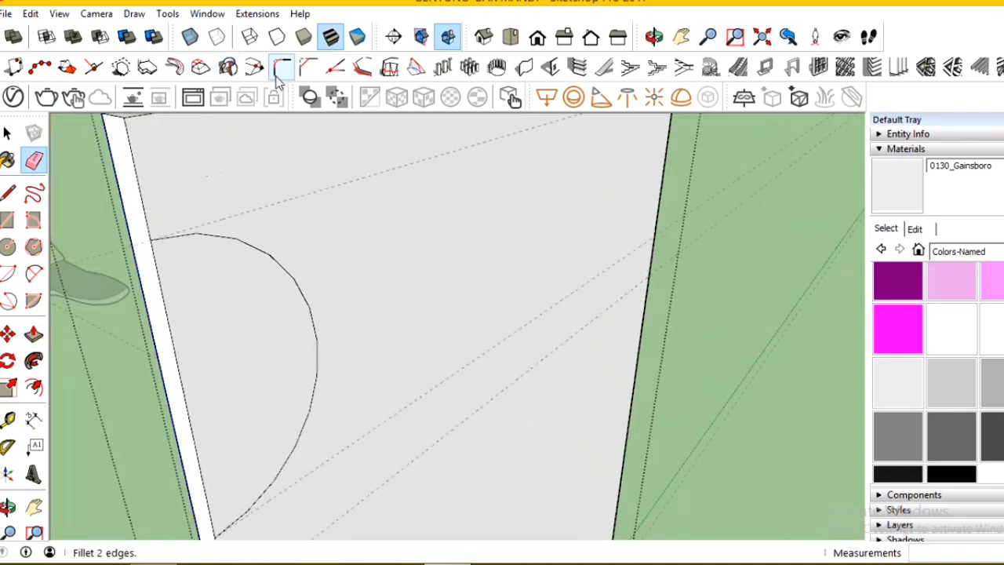
Attempt a 1001bit fillet on the half-circle and dismiss the edge-selection warning.
click(279, 82)
scroll(161, 234, up, 2)
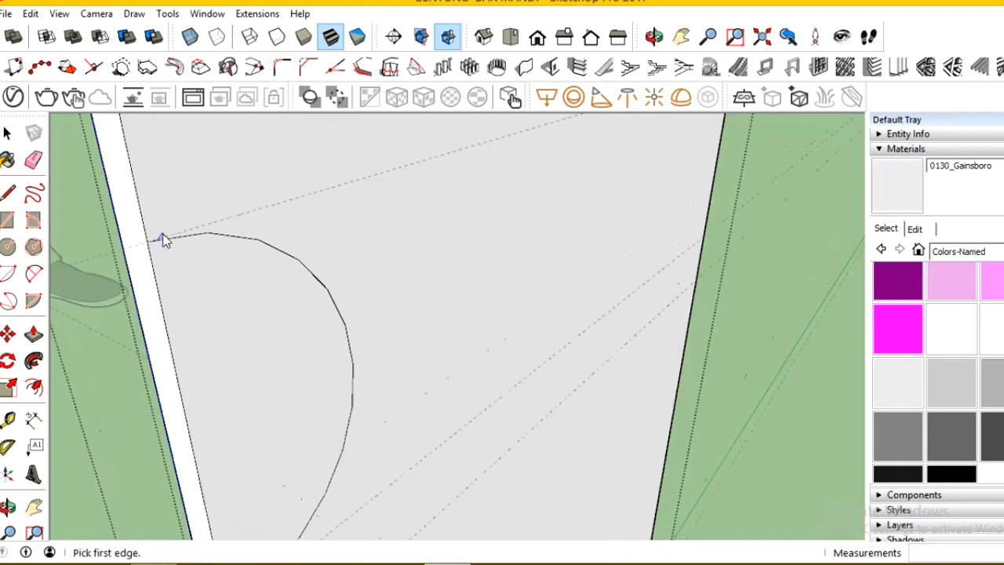
scroll(161, 234, up, 2)
scroll(156, 230, up, 1)
click(154, 228)
click(573, 320)
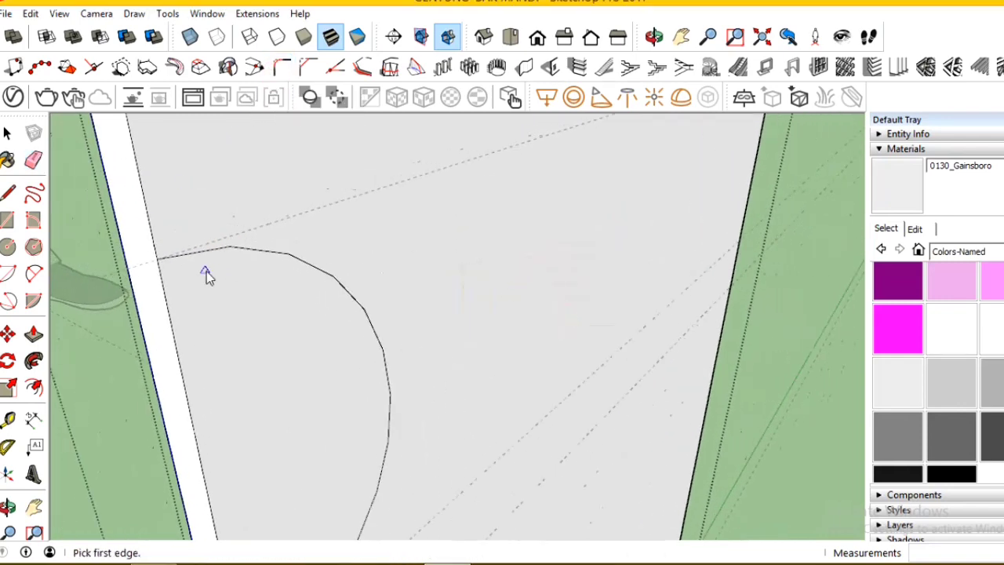
middle_drag(206, 272, 235, 271)
Copy the half-circle to the middle of the panel.
key(space)
click(205, 306)
key(m)
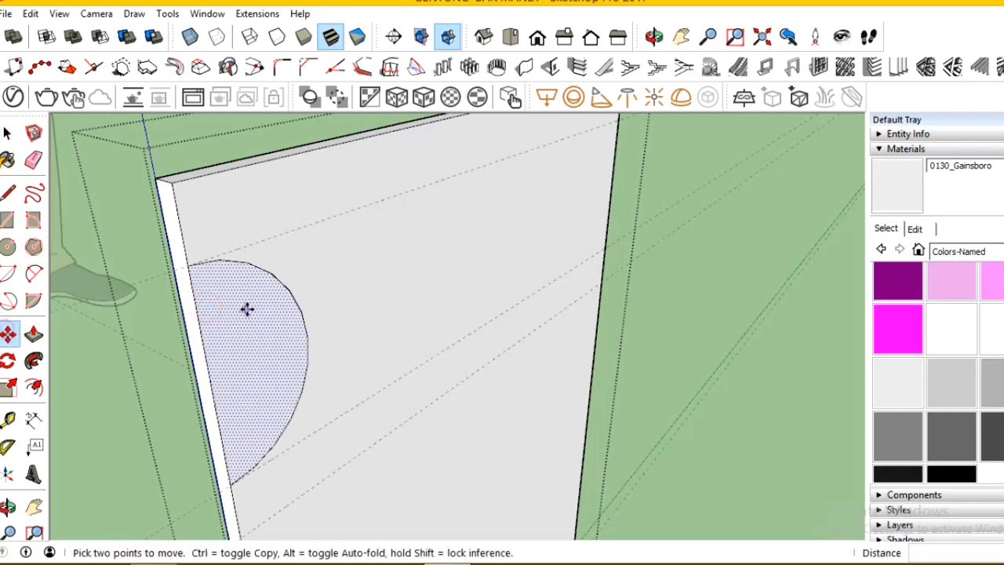
click(247, 306)
key(ctrl)
click(389, 243)
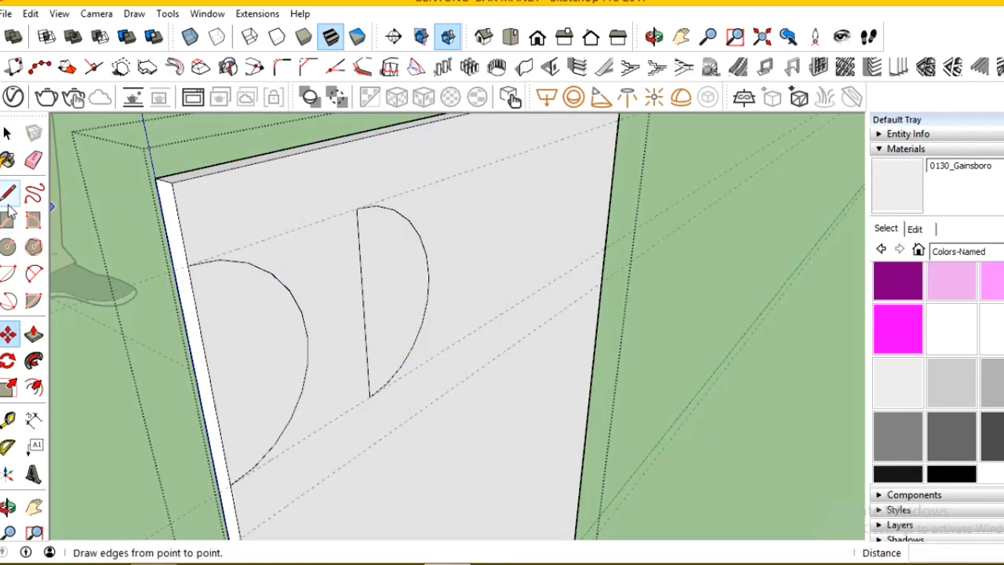
Draw a vertical line through the copy and fillet it to the copy's top edge at 2.50 mm.
click(8, 192)
click(350, 133)
scroll(406, 164, up, 2)
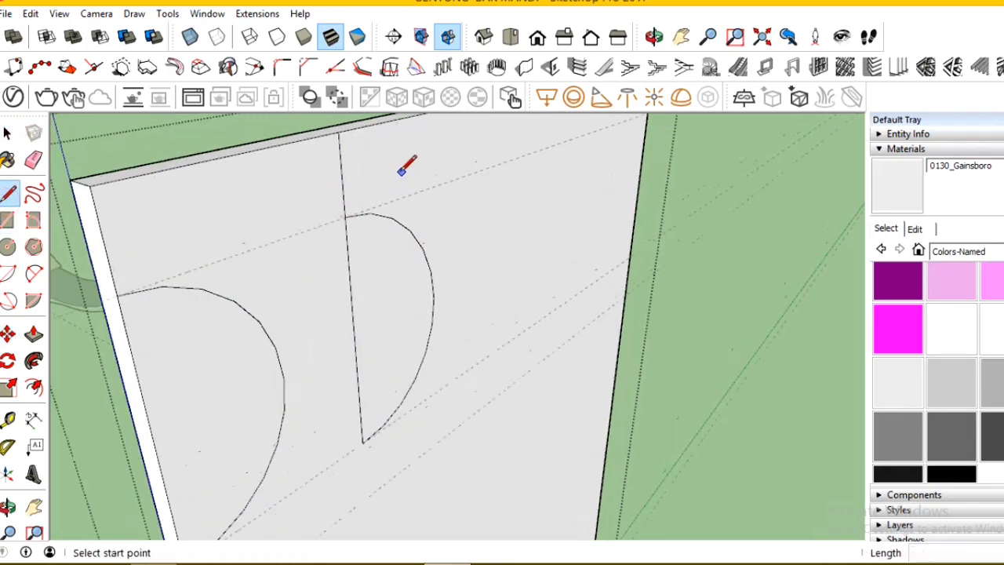
scroll(406, 164, up, 2)
click(283, 67)
click(338, 225)
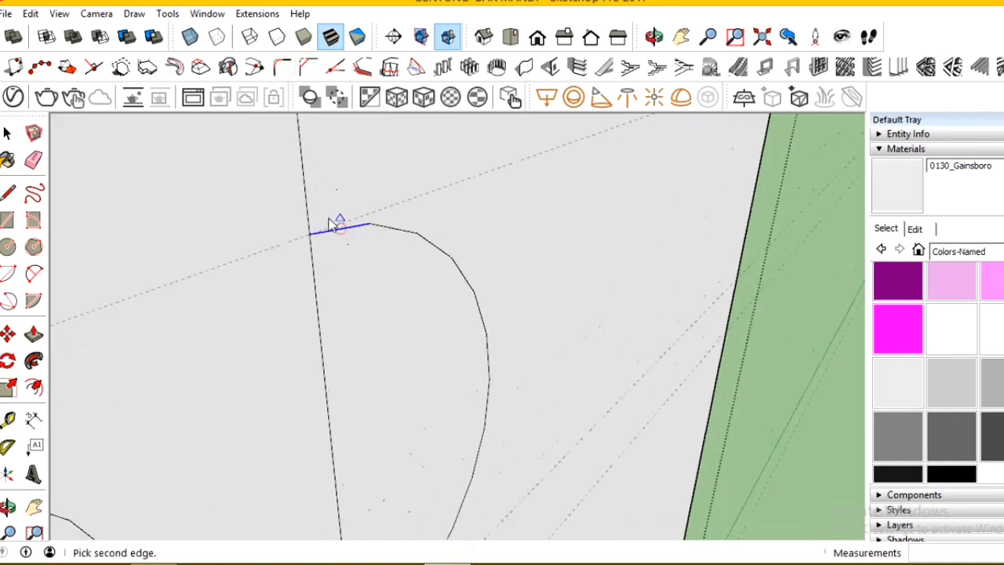
click(305, 196)
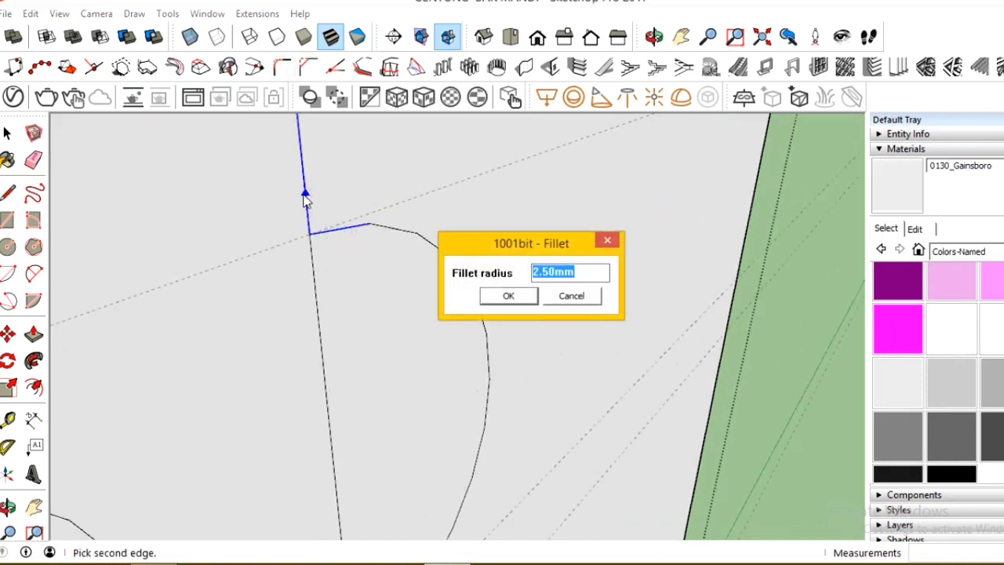
text(5)
key(Return)
scroll(441, 264, down, 3)
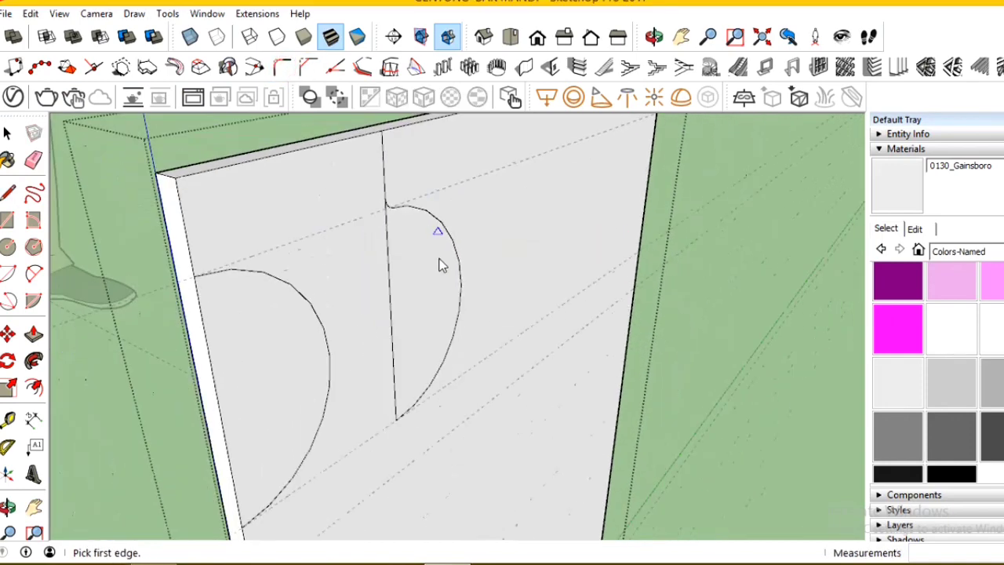
scroll(392, 392, up, 3)
Draw a short line below the curve and fillet it to the curve's bottom at 5.00 mm.
click(8, 192)
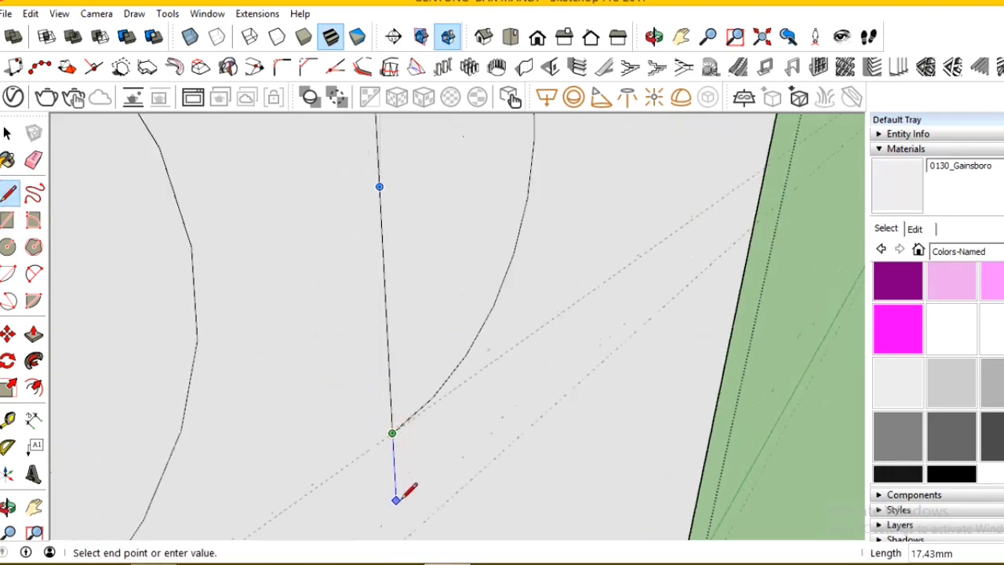
scroll(408, 471, down, 1)
click(399, 520)
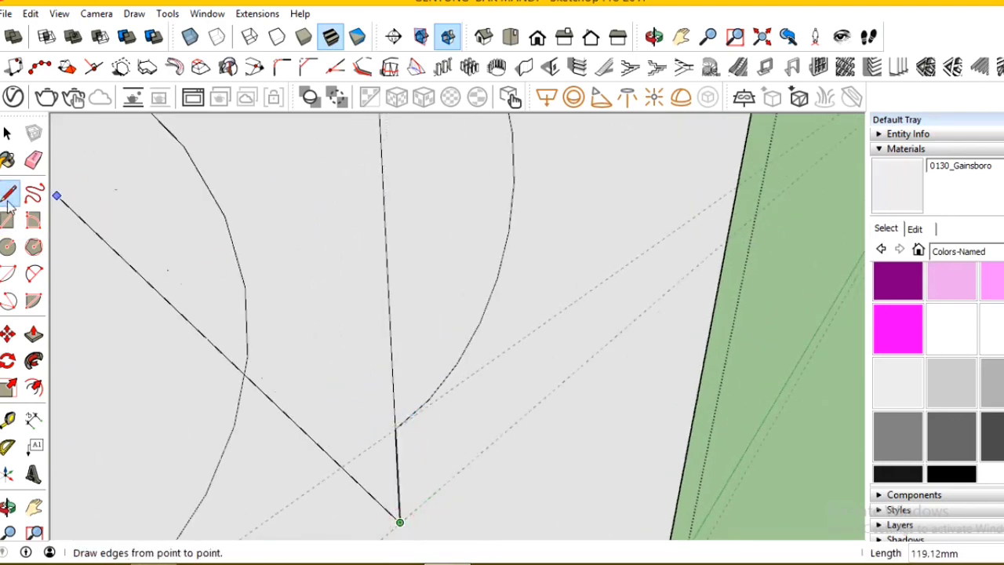
click(8, 192)
scroll(291, 317, up, 1)
scroll(377, 309, down, 1)
scroll(134, 280, up, 1)
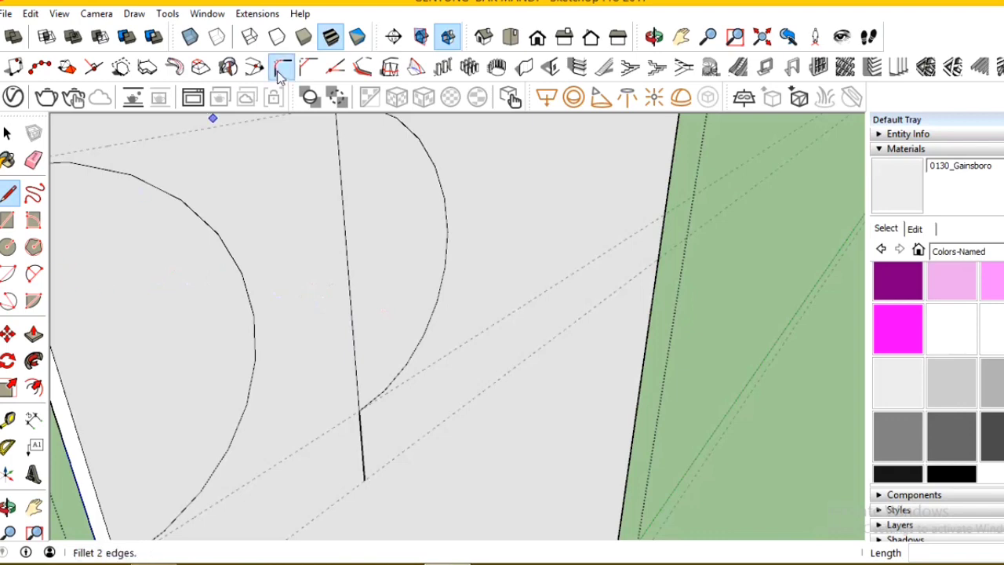
click(280, 68)
click(362, 436)
scroll(371, 402, up, 2)
click(369, 398)
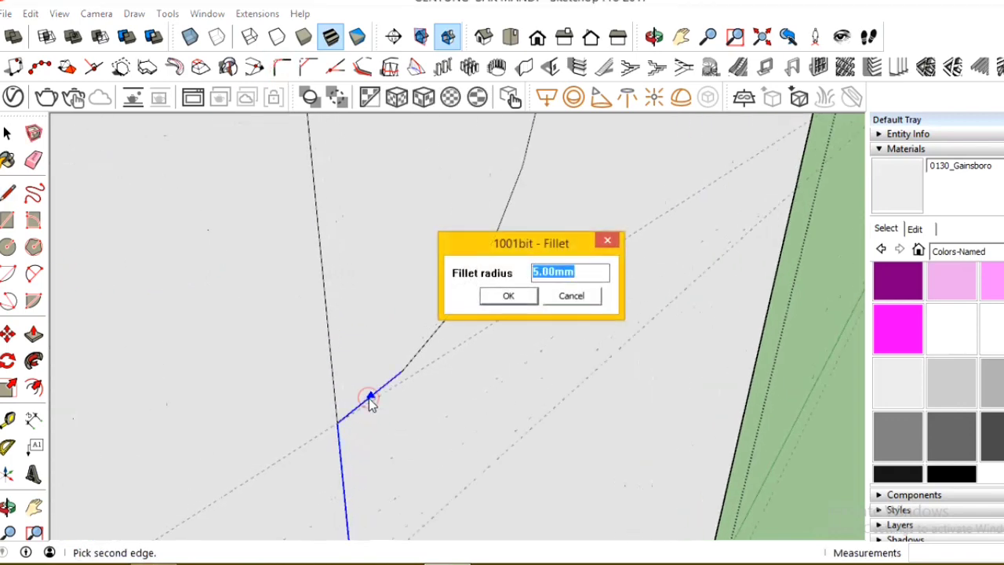
key(Return)
Erase the leftover vertical and construction lines, the original half-circle arc and the lower tail.
click(372, 403)
scroll(372, 403, down, 1)
click(33, 160)
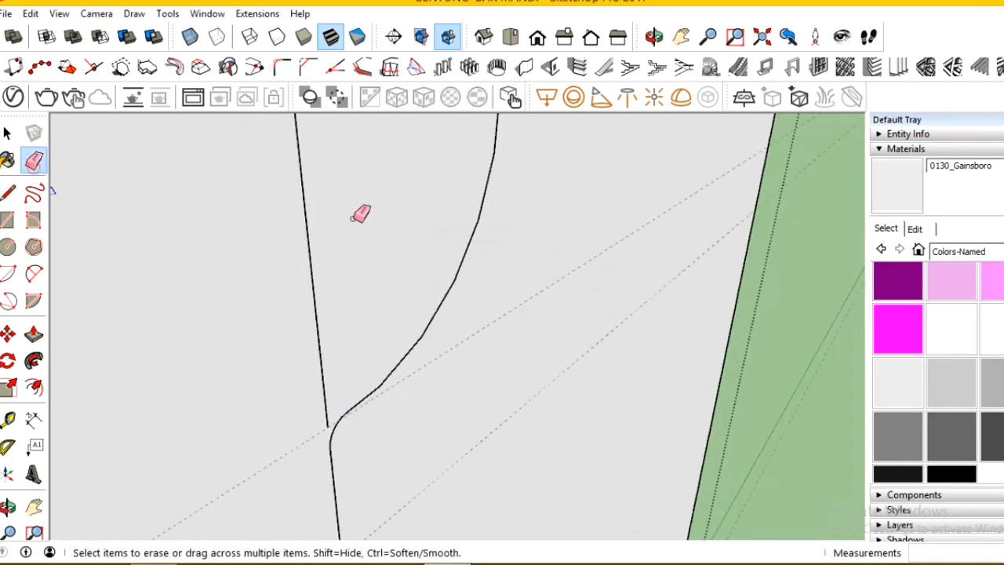
click(302, 235)
scroll(443, 343, down, 1)
scroll(443, 343, down, 3)
scroll(385, 182, up, 3)
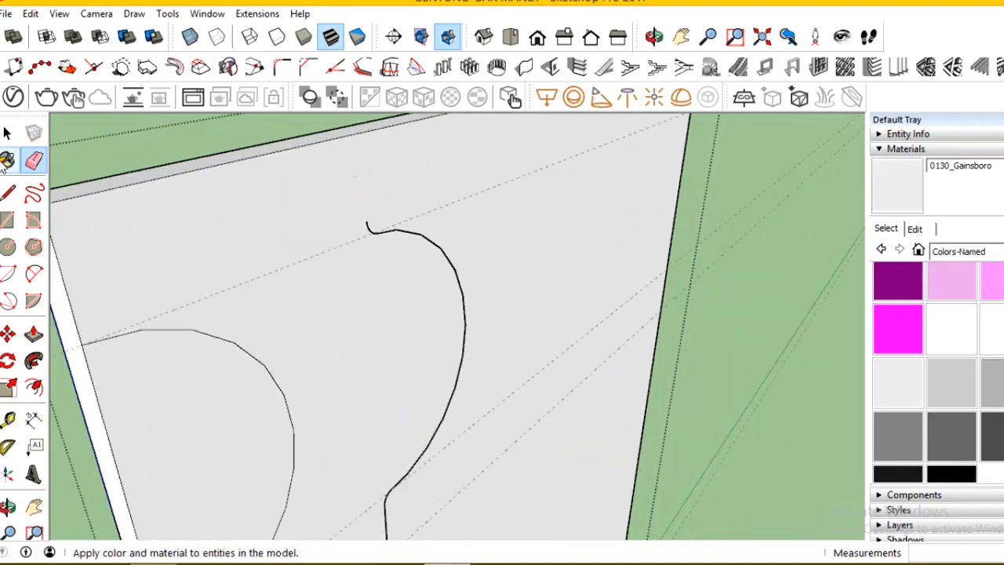
click(255, 345)
scroll(309, 228, down, 1)
scroll(368, 459, up, 2)
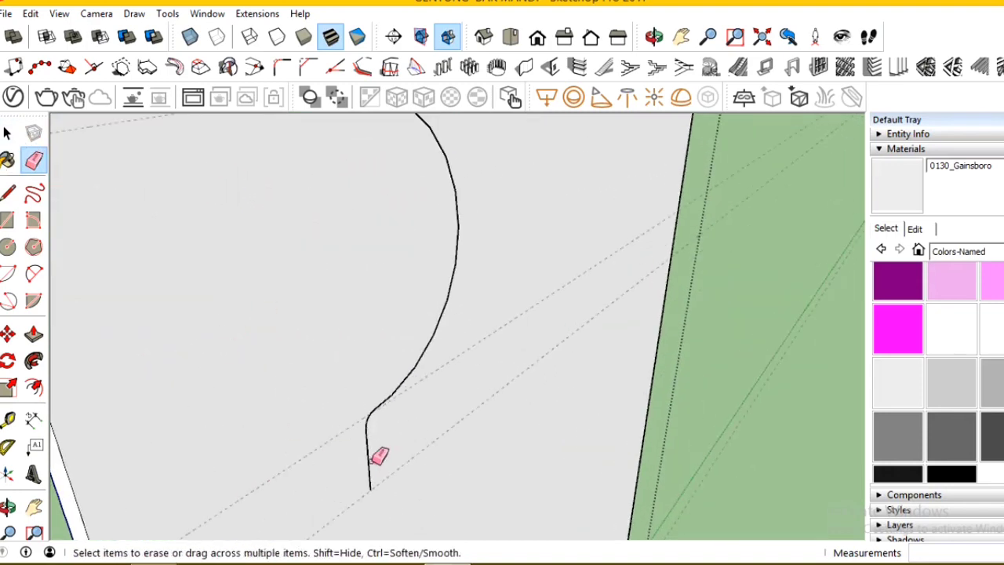
click(368, 463)
scroll(377, 439, down, 2)
scroll(376, 424, down, 1)
click(8, 134)
Move the filleted curve onto the side panel's left edge.
drag(330, 227, 464, 467)
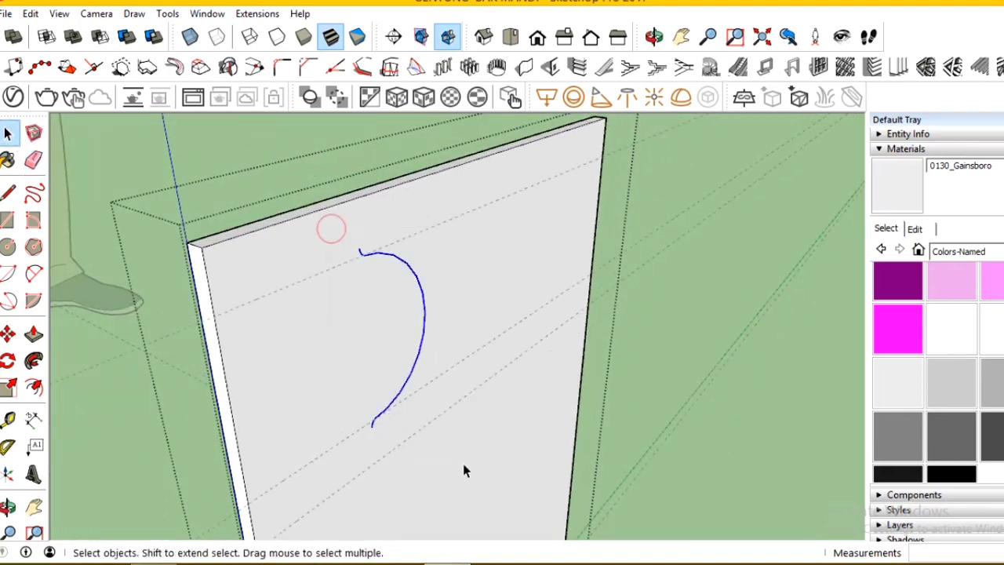
scroll(352, 250, up, 1)
click(8, 333)
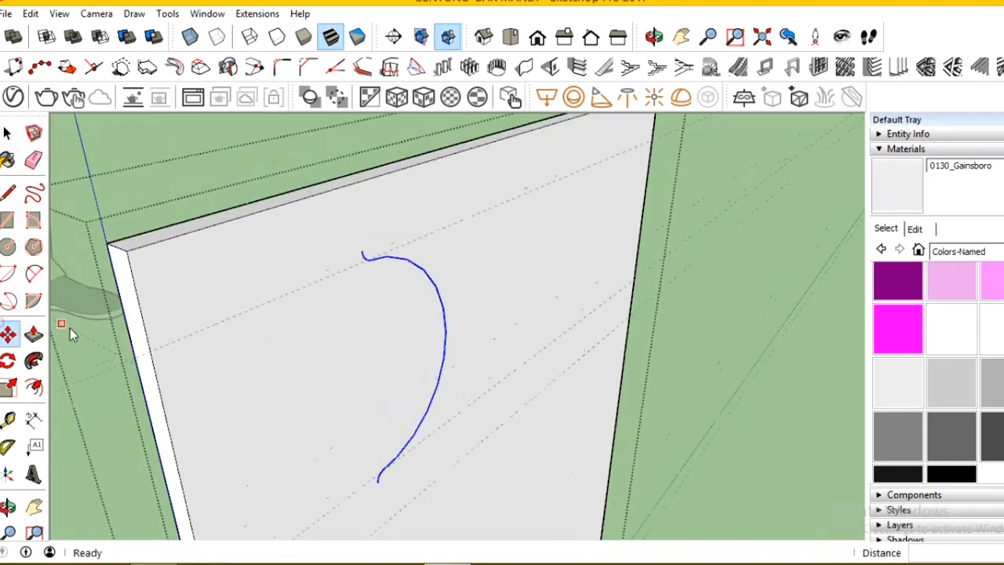
scroll(358, 251, up, 1)
click(360, 260)
scroll(360, 260, down, 1)
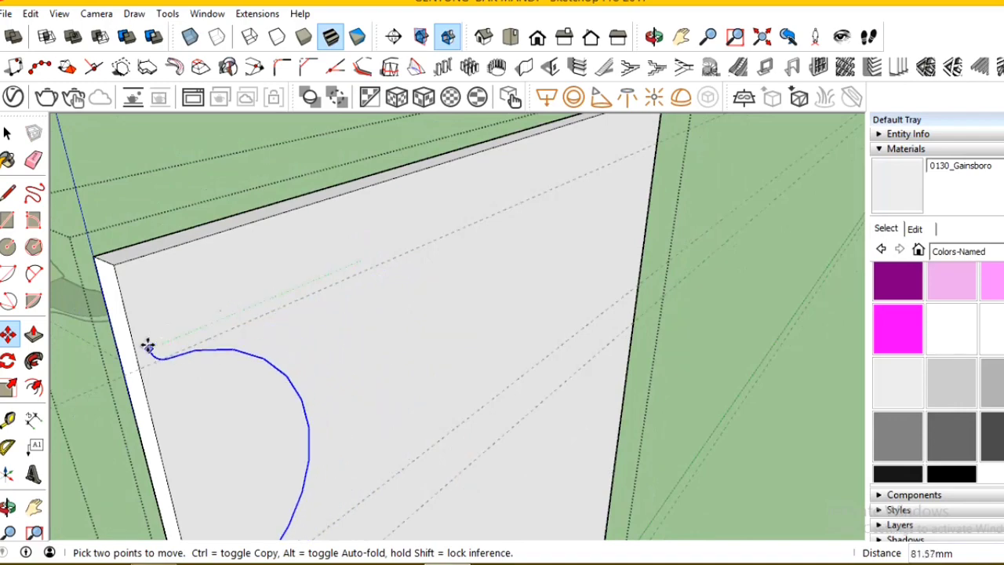
click(182, 298)
scroll(182, 298, down, 1)
Push the curved notch face 10 mm through the side panel.
click(33, 334)
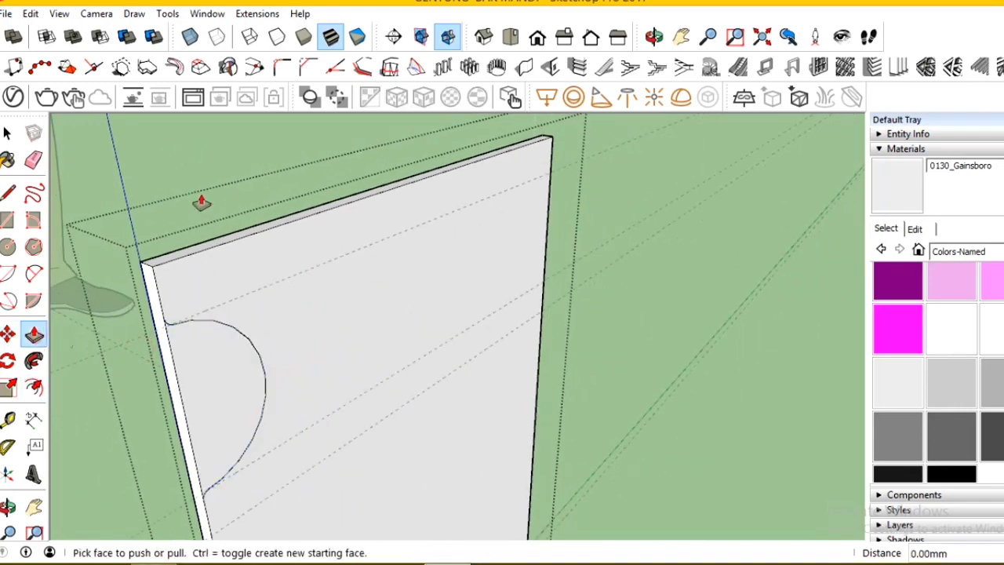
click(209, 365)
click(168, 370)
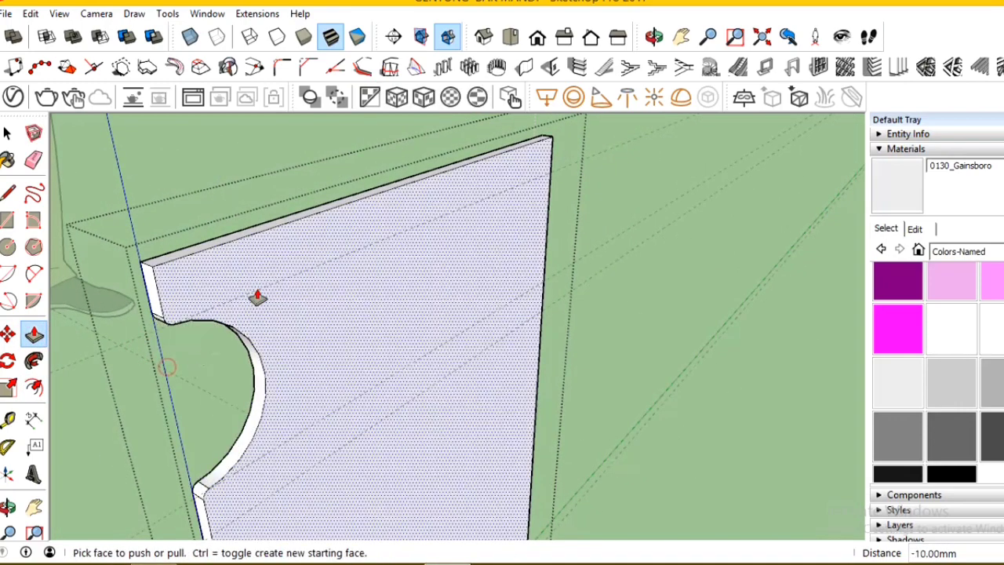
scroll(292, 306, down, 1)
scroll(314, 343, down, 2)
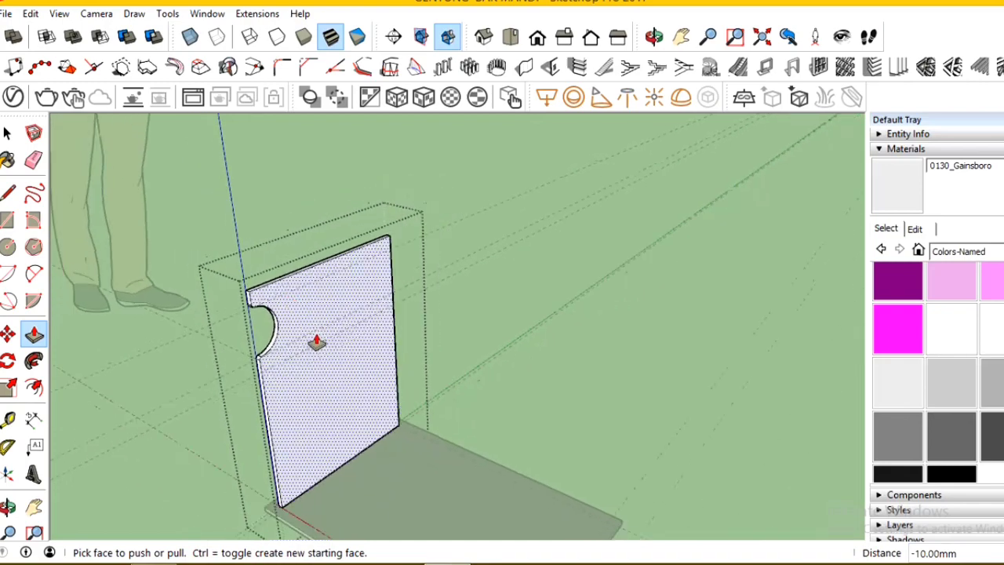
scroll(320, 342, up, 2)
scroll(321, 342, down, 3)
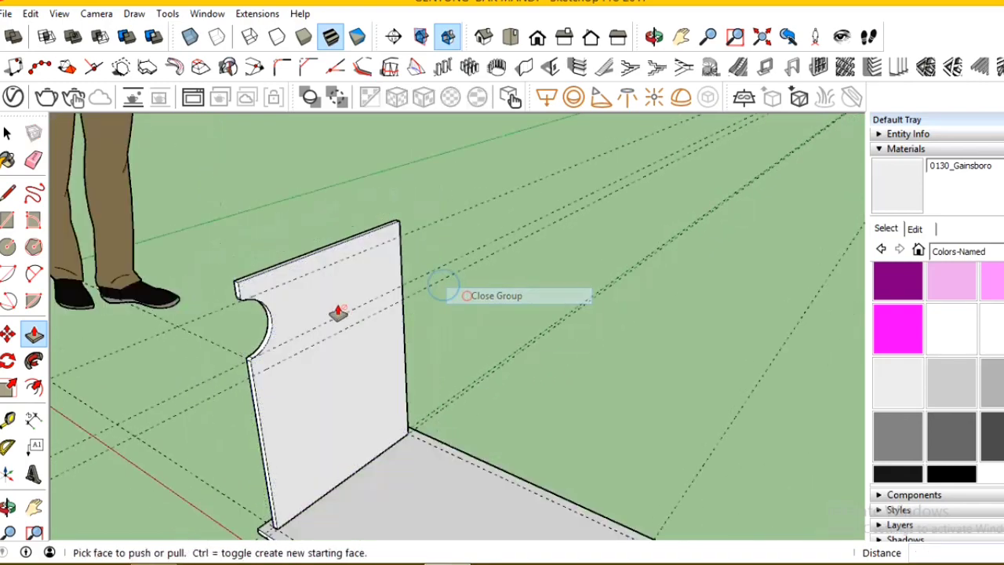
Copy the notched side panel from its bottom corner to the base's right end.
key(space)
click(327, 395)
key(m)
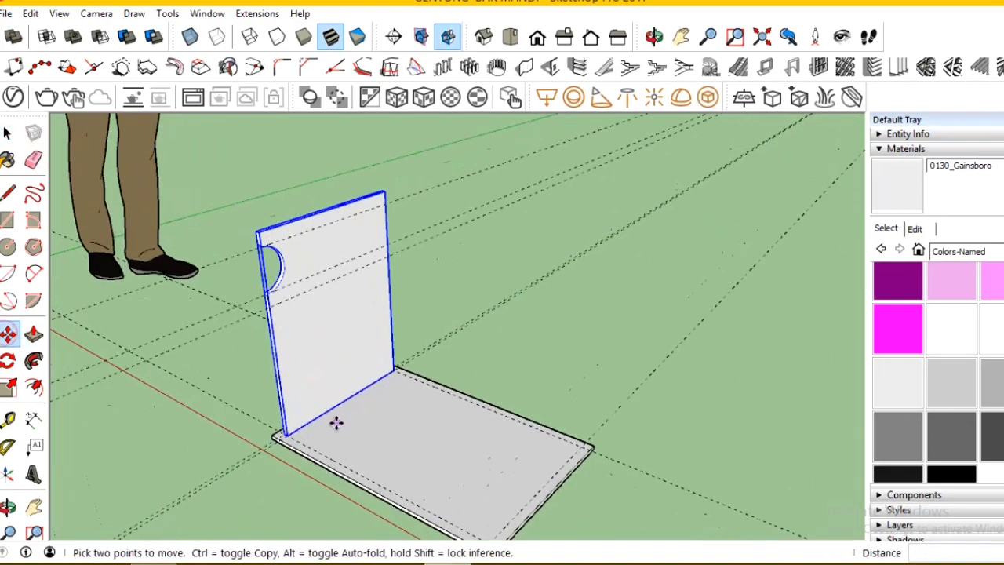
scroll(269, 432, up, 5)
key(ctrl)
click(261, 427)
scroll(325, 342, down, 2)
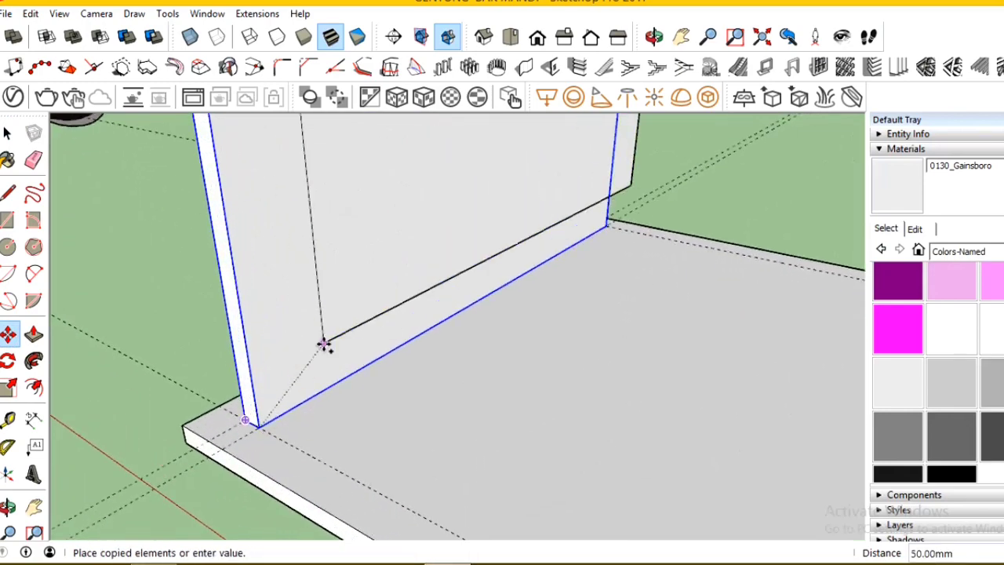
scroll(325, 342, down, 3)
click(599, 474)
scroll(574, 467, up, 2)
scroll(573, 466, down, 3)
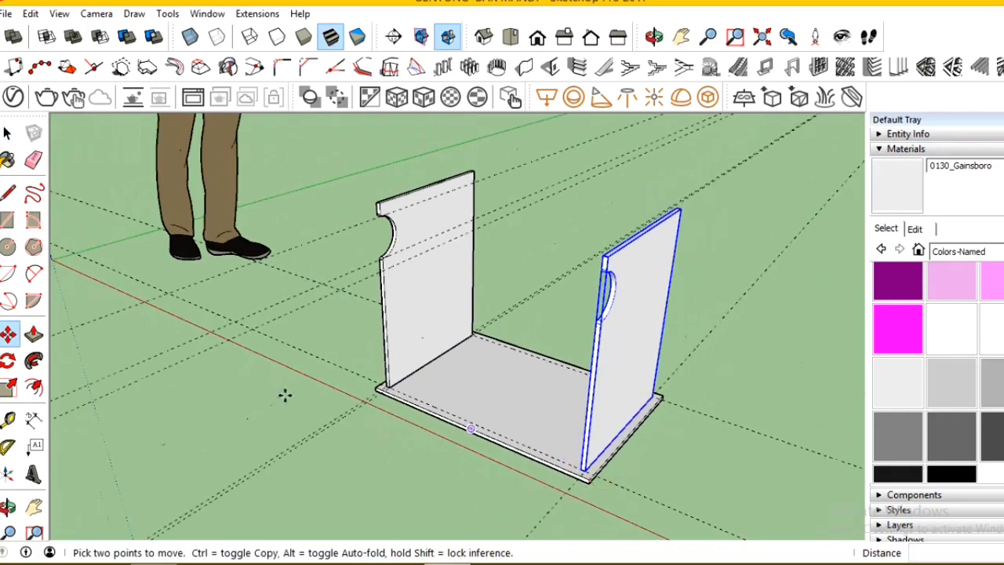
click(8, 220)
scroll(427, 370, up, 2)
scroll(422, 373, up, 2)
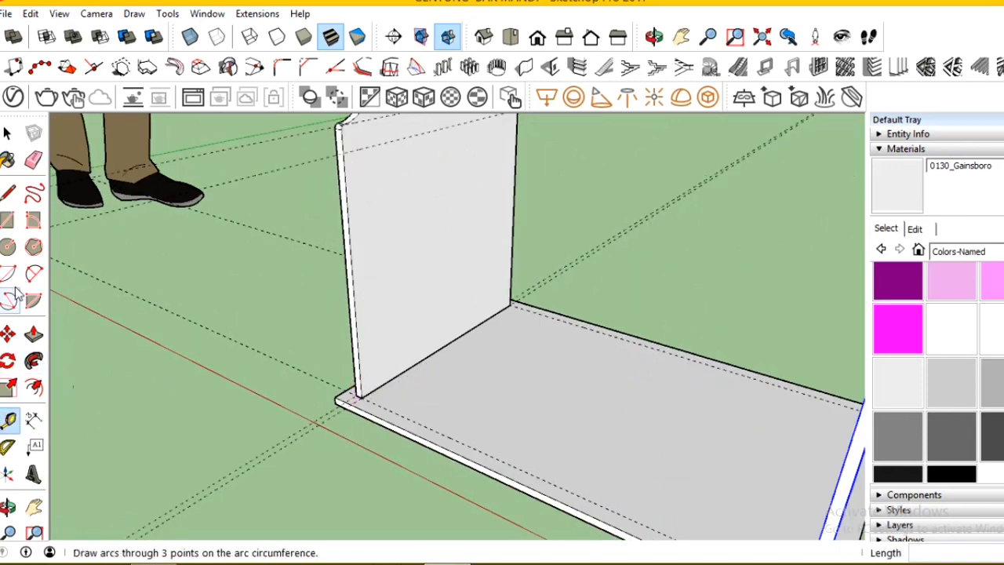
Draw a floor-sized rectangle between the two side panels and make it a group.
click(360, 396)
scroll(831, 352, up, 3)
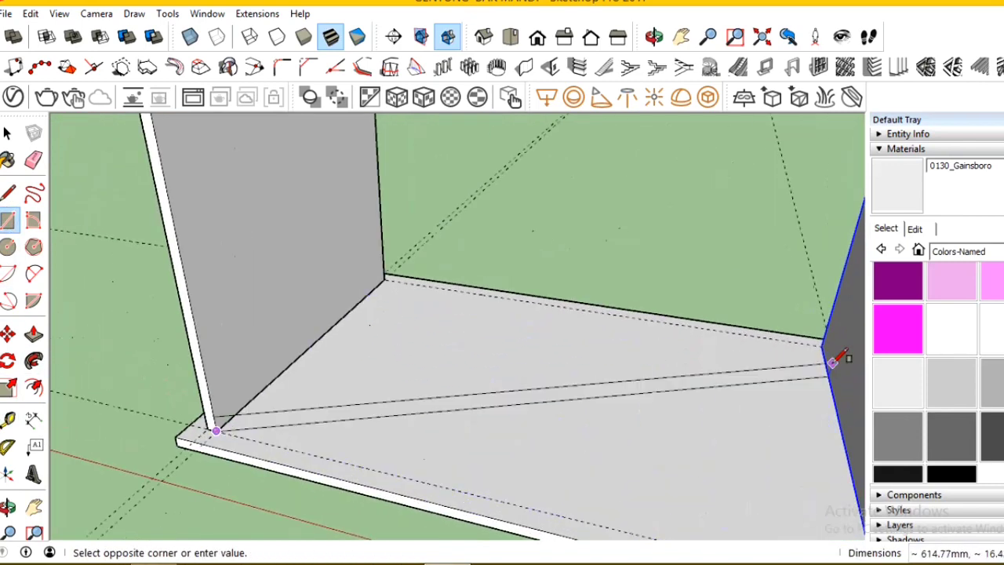
click(823, 342)
click(6, 135)
right_click(362, 365)
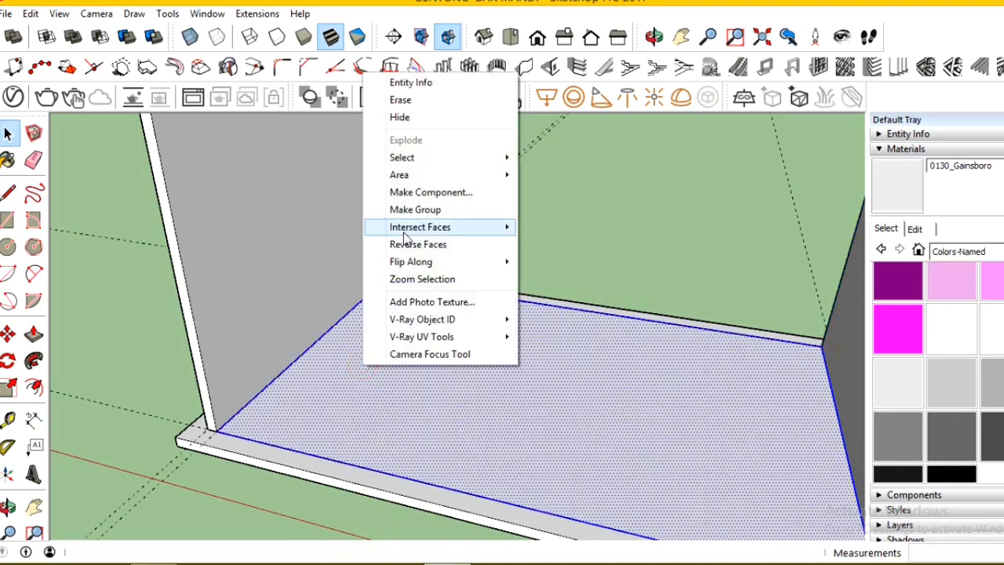
click(424, 227)
middle_drag(370, 385, 305, 408)
Raise the rectangle group 320 mm to shelf height.
key(t)
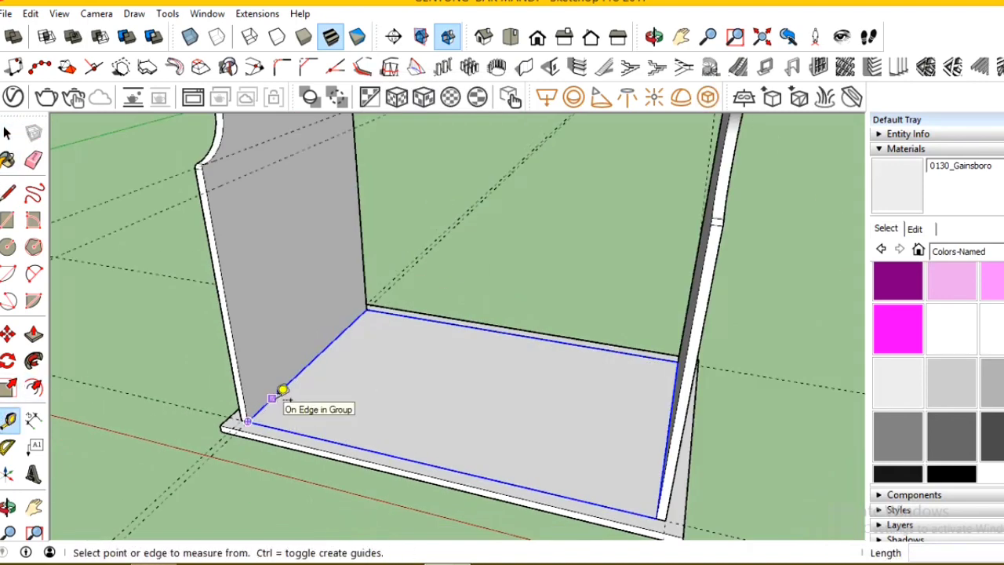
click(8, 333)
click(247, 422)
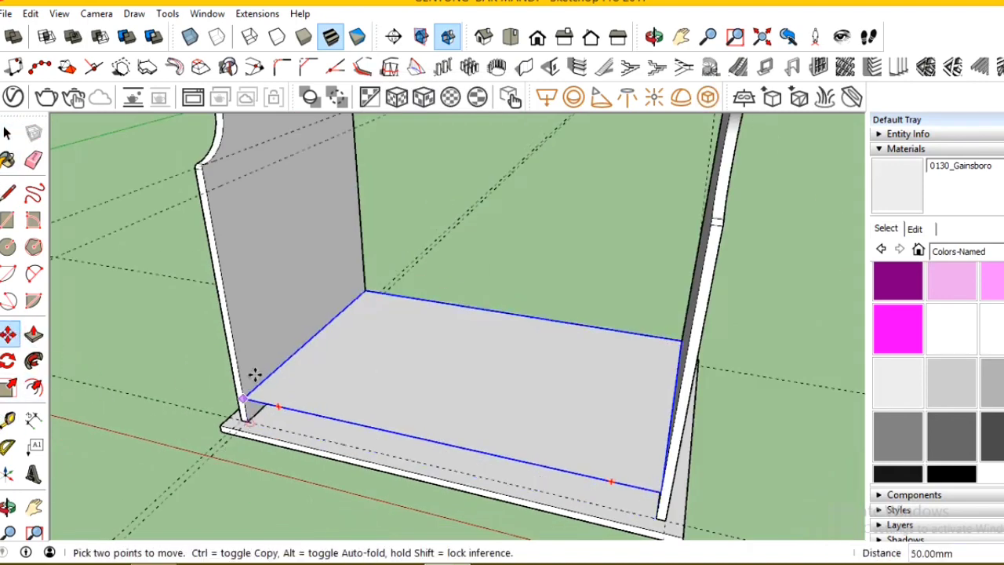
click(204, 227)
text(320)
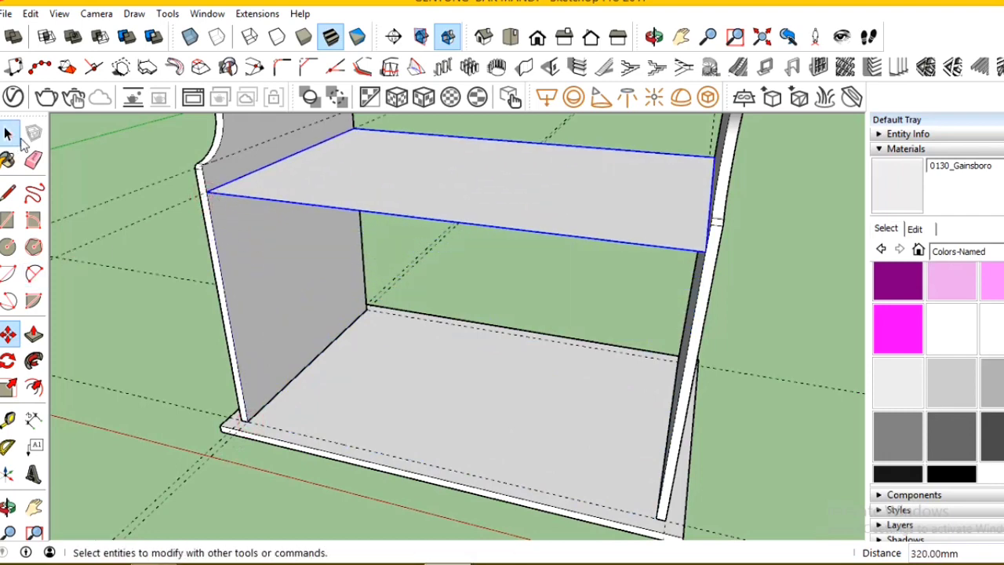
Inside the group, thicken the shelf face to 10 mm.
click(8, 133)
double_click(300, 188)
click(33, 333)
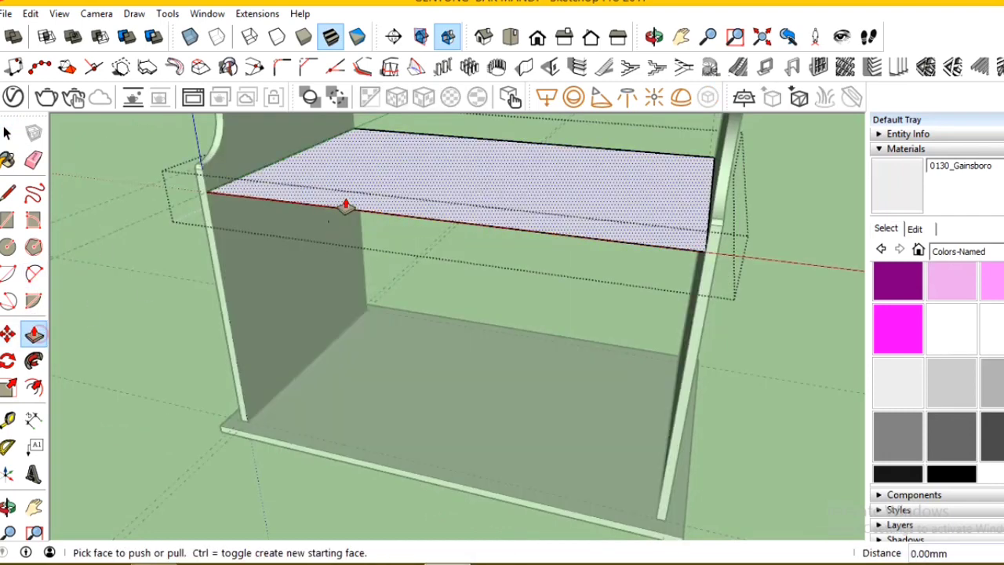
click(347, 206)
text(10)
key(Return)
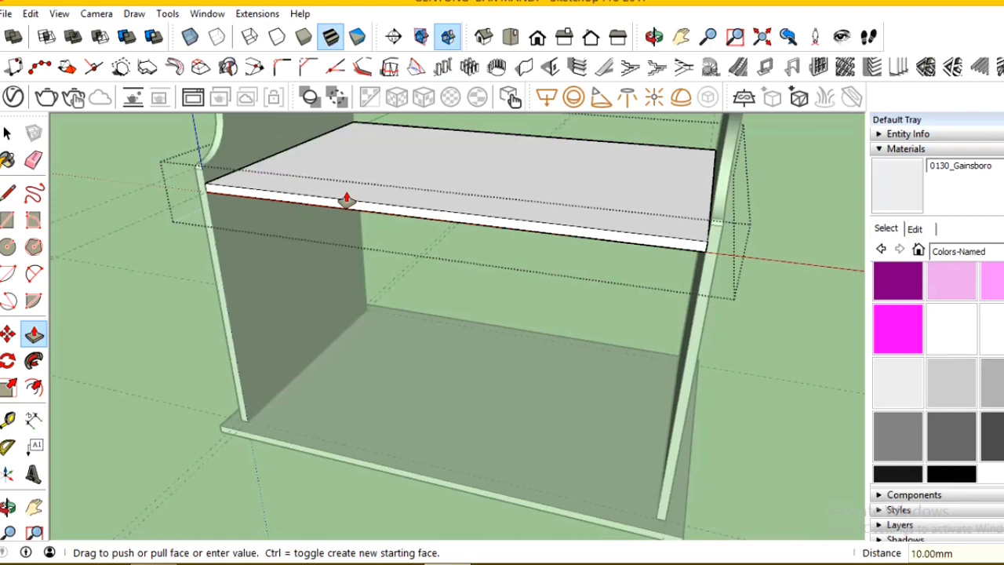
Push the shelf's front edge back 20 mm and close the shelf group.
scroll(209, 194, up, 2)
click(211, 198)
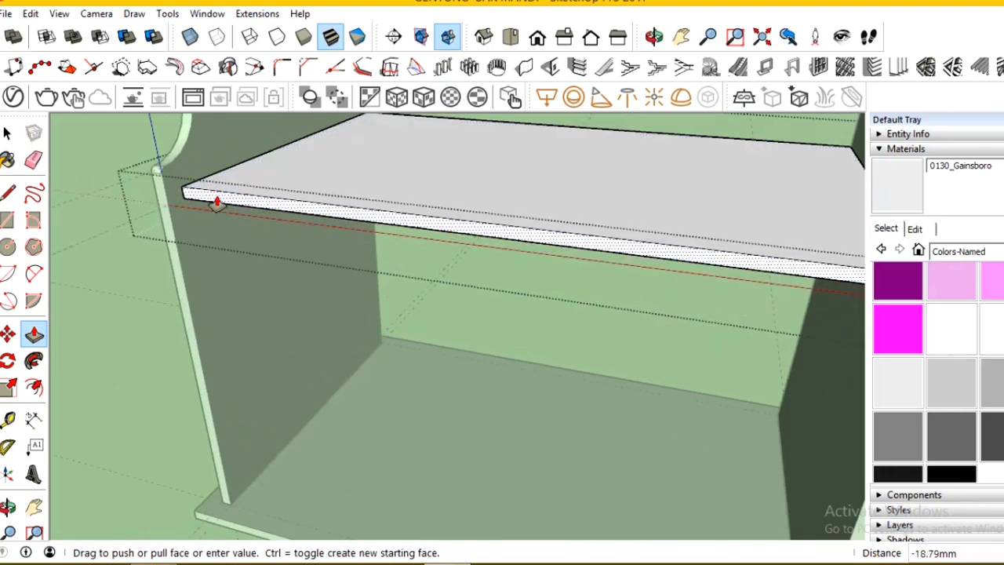
text(20)
key(Return)
scroll(291, 332, down, 3)
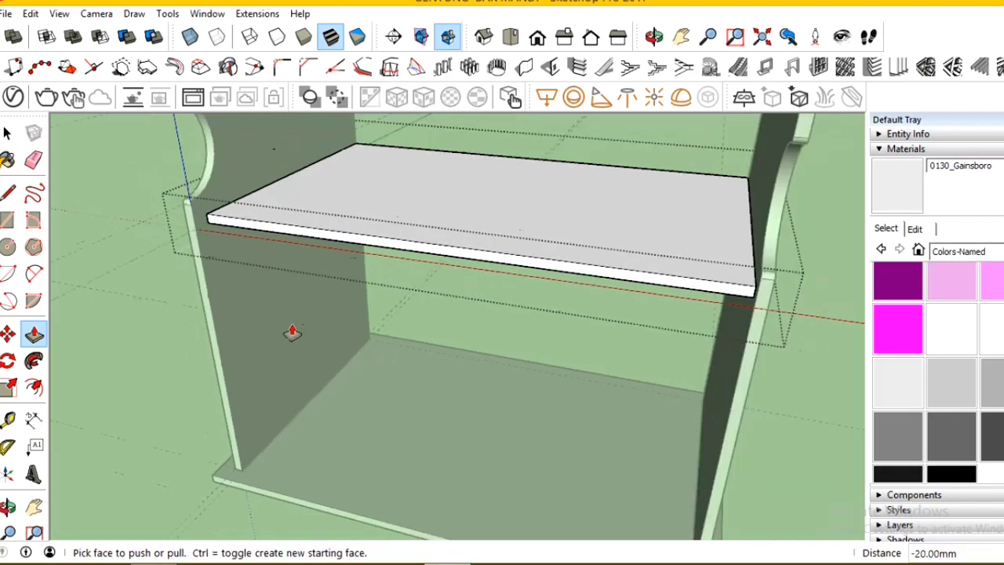
scroll(314, 340, down, 2)
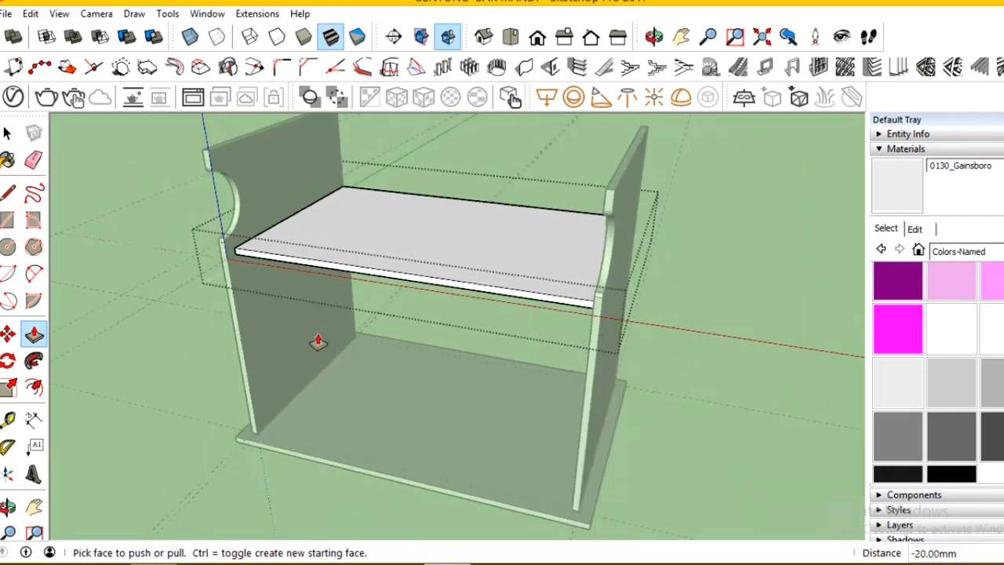
right_click(211, 343)
click(258, 353)
scroll(224, 342, up, 3)
Place a guide partway across the front, measured from the shelf's front corner.
scroll(224, 342, up, 3)
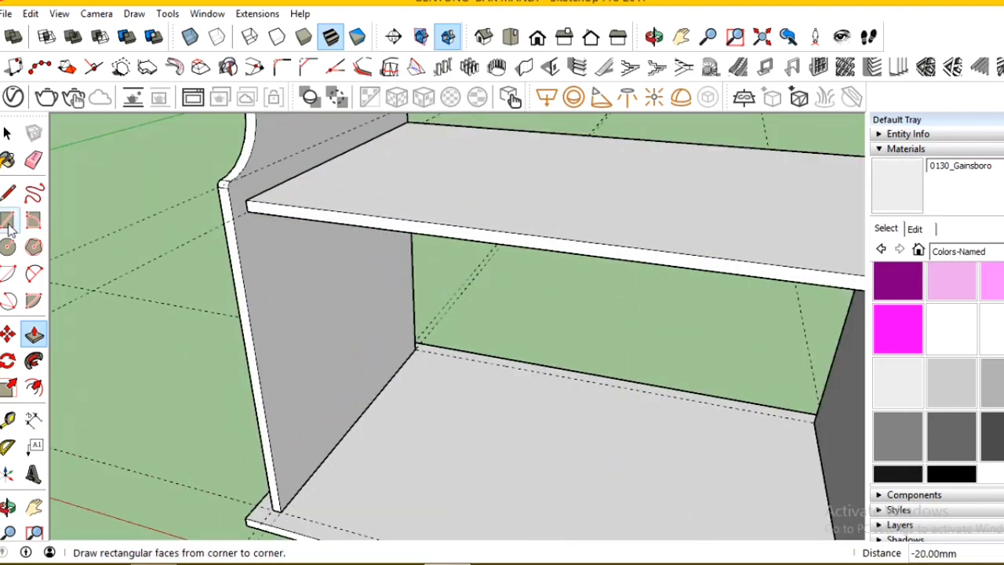
click(8, 419)
scroll(240, 186, up, 3)
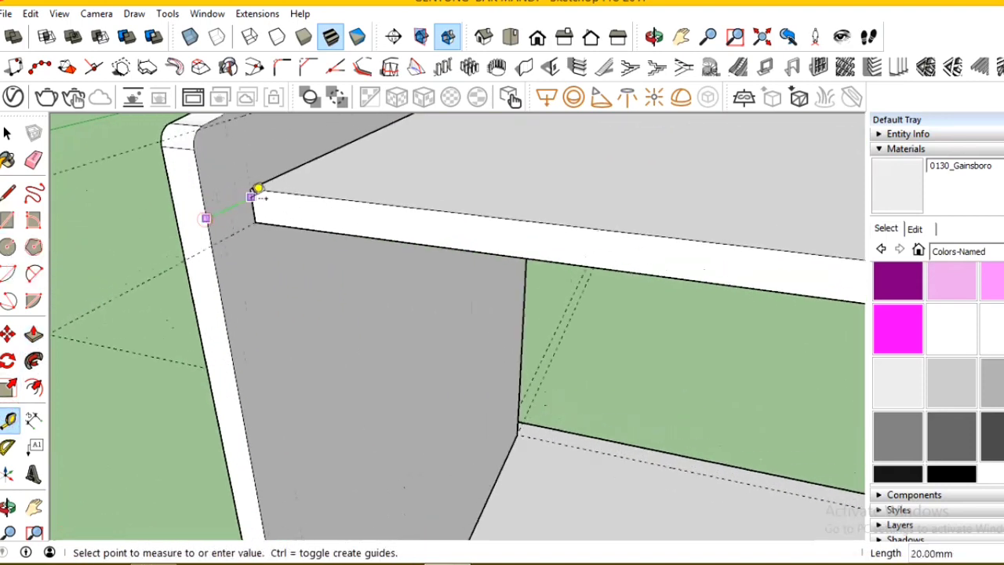
scroll(246, 177, up, 1)
scroll(246, 177, down, 1)
click(255, 258)
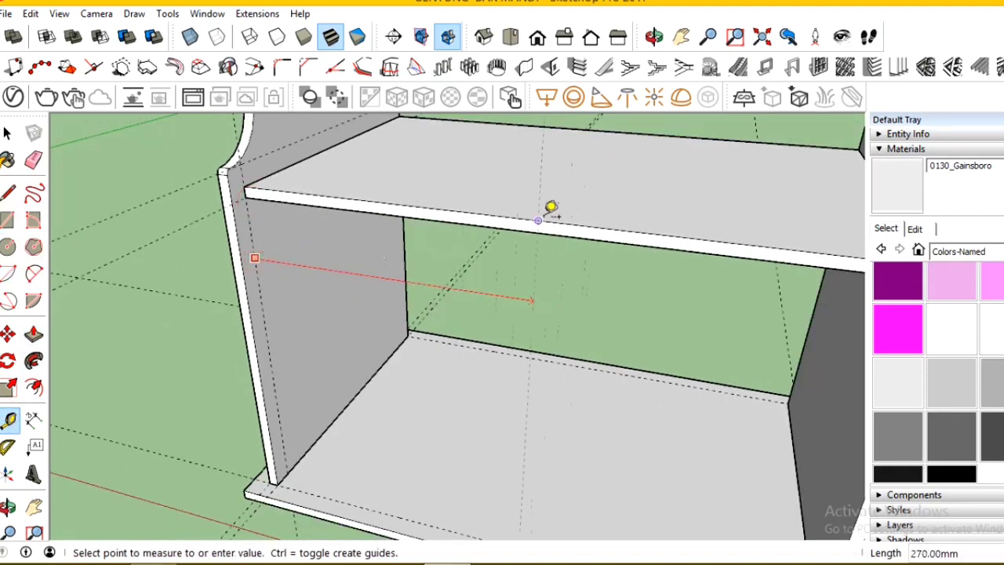
click(551, 208)
Draw a door-sized rectangle on the left half of the cabinet front.
click(7, 219)
click(246, 196)
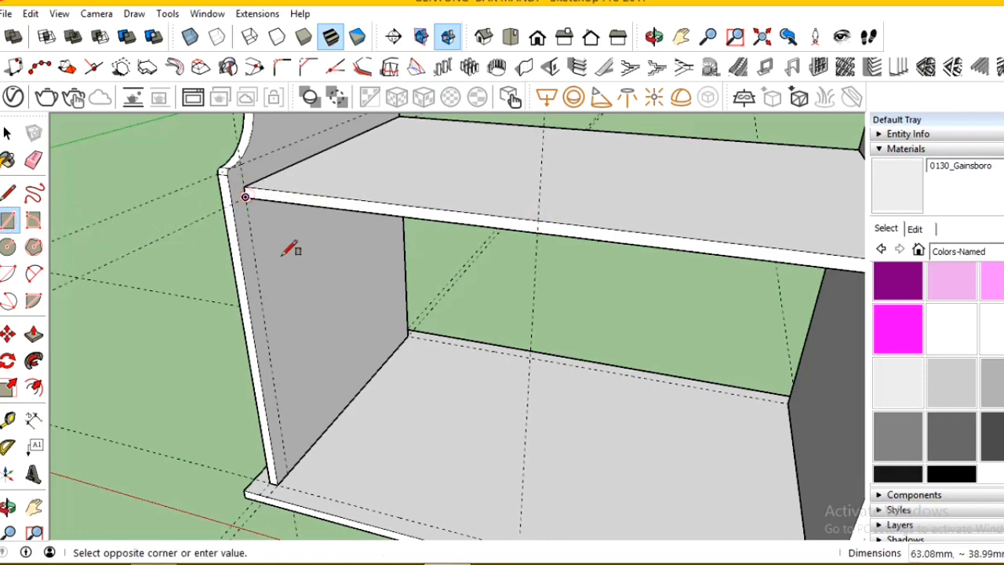
scroll(290, 249, down, 3)
scroll(273, 428, up, 3)
click(278, 452)
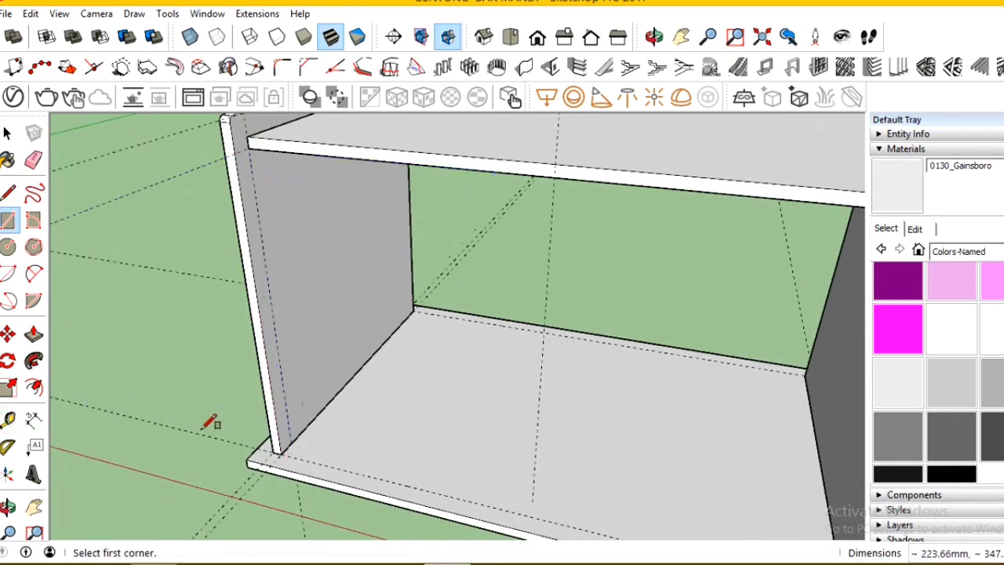
key(t)
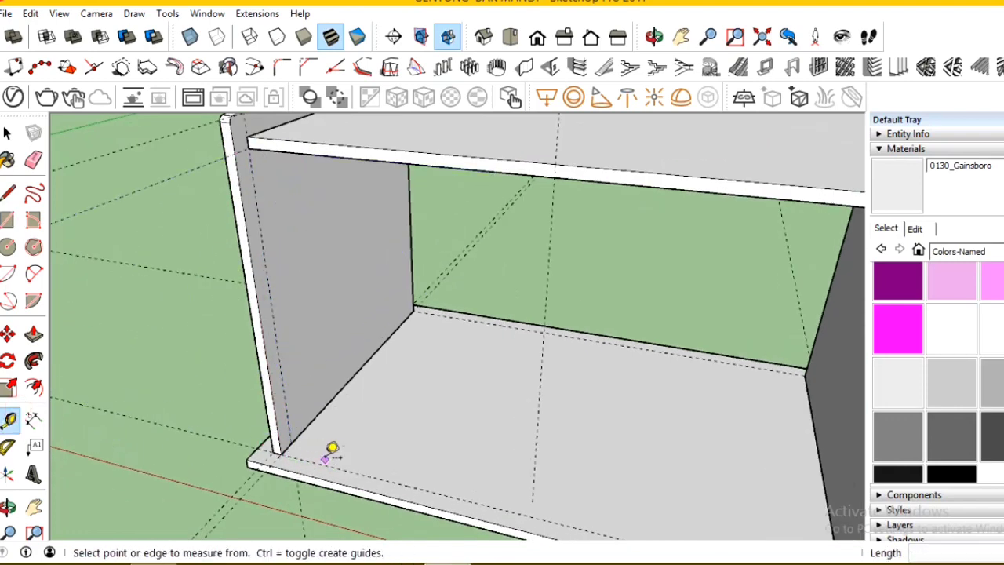
click(328, 453)
click(7, 220)
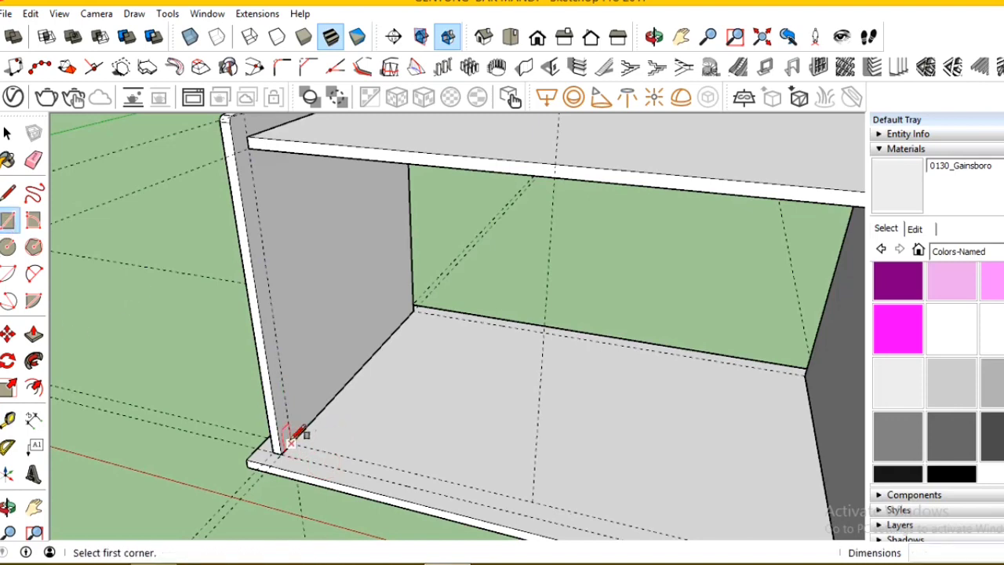
click(559, 175)
Group the door face and give it a 10 mm thickness.
key(space)
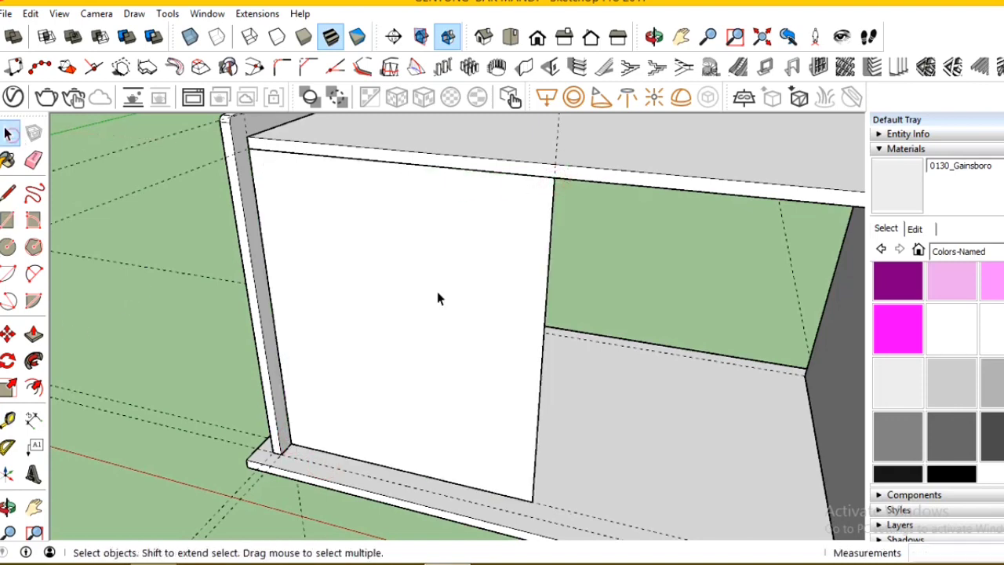
click(437, 291)
right_click(437, 291)
click(490, 135)
double_click(448, 268)
key(p)
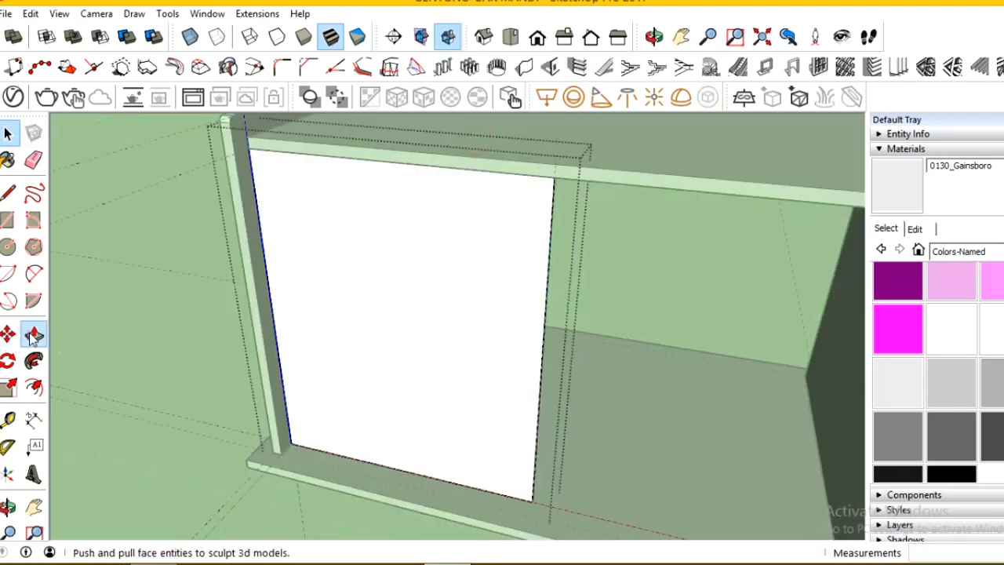
click(312, 332)
text(10)
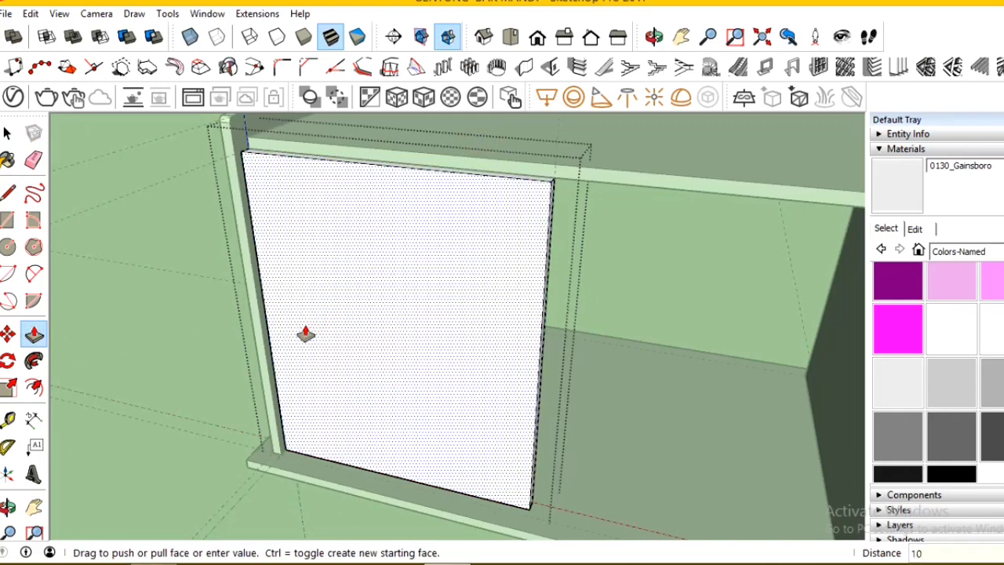
key(Return)
Close the door group and move it by its top-left corner into place.
key(space)
click(225, 275)
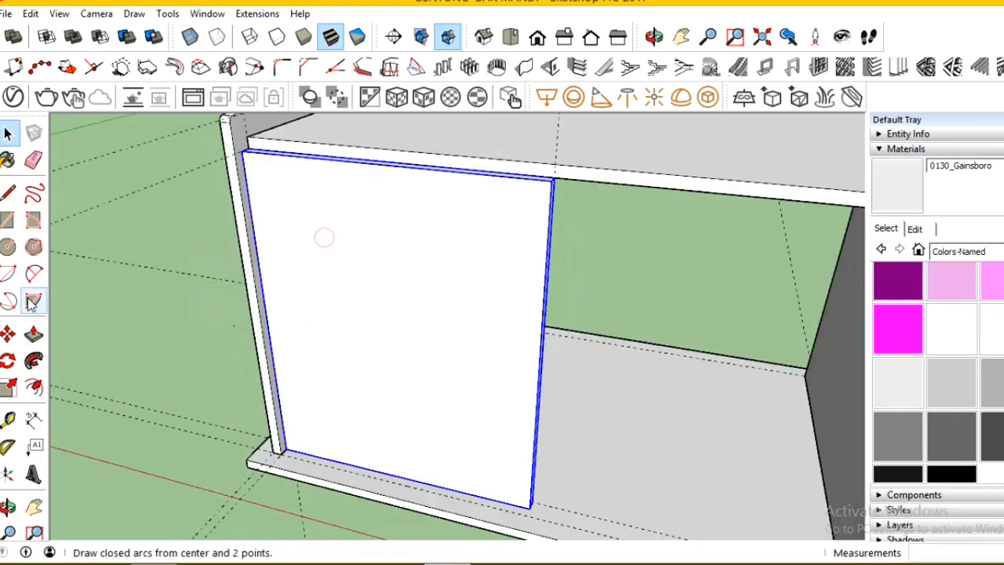
click(8, 333)
scroll(258, 139, up, 5)
click(220, 161)
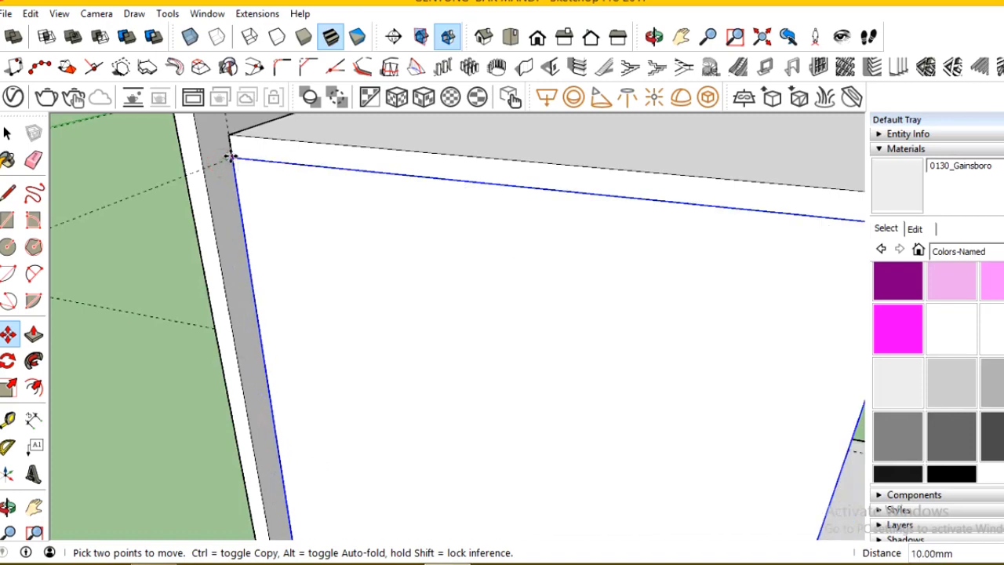
scroll(229, 157, down, 5)
scroll(56, 173, up, 2)
scroll(56, 173, down, 2)
click(8, 135)
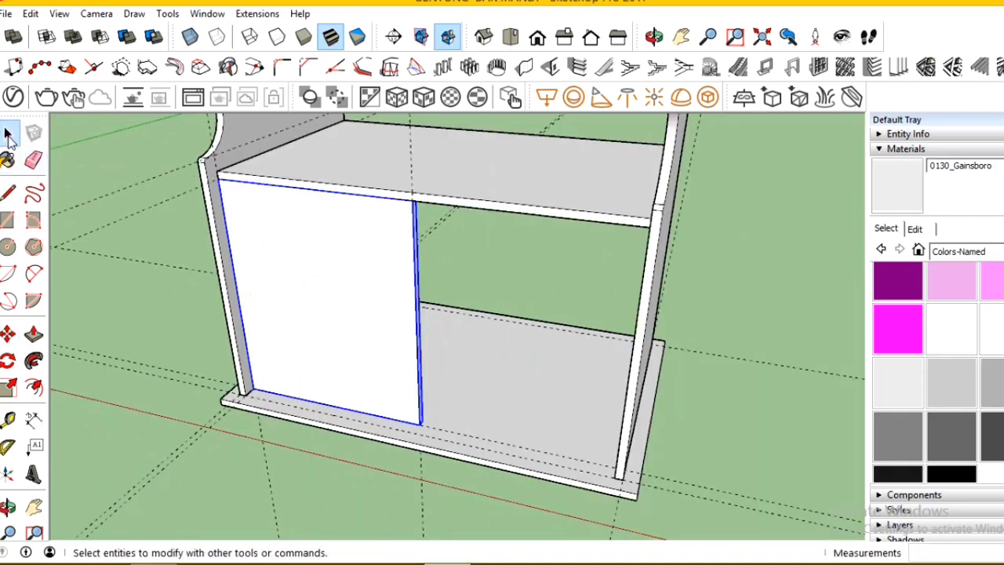
click(8, 192)
Draw a small circle on the shelf face beside the door.
scroll(600, 434, up, 3)
key(c)
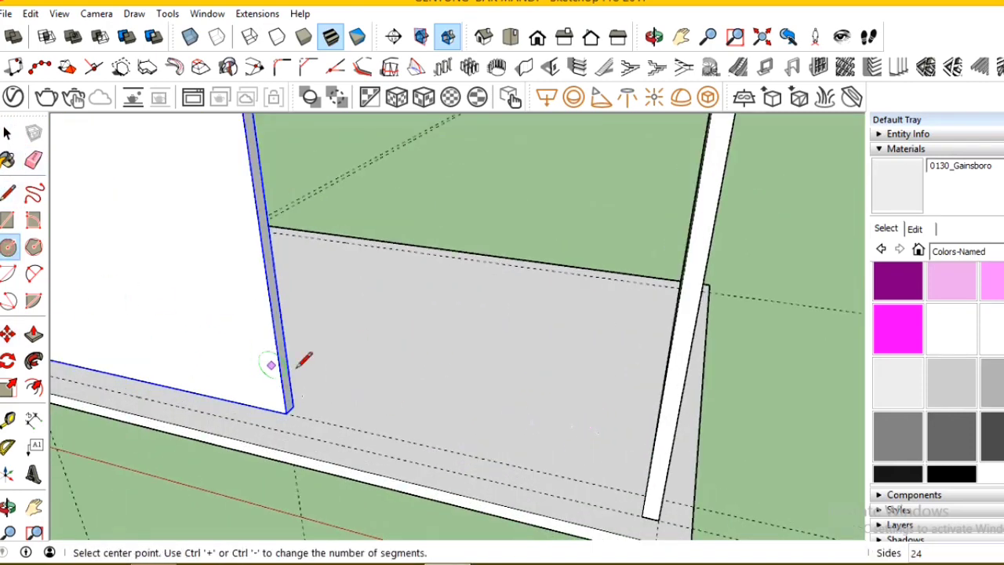
click(458, 398)
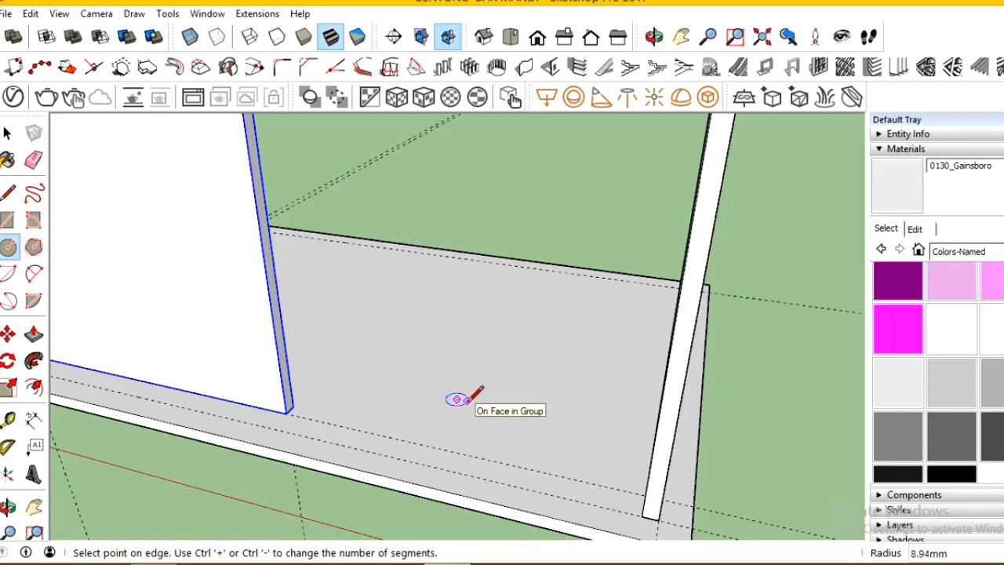
click(469, 396)
scroll(451, 398, up, 2)
scroll(452, 399, up, 2)
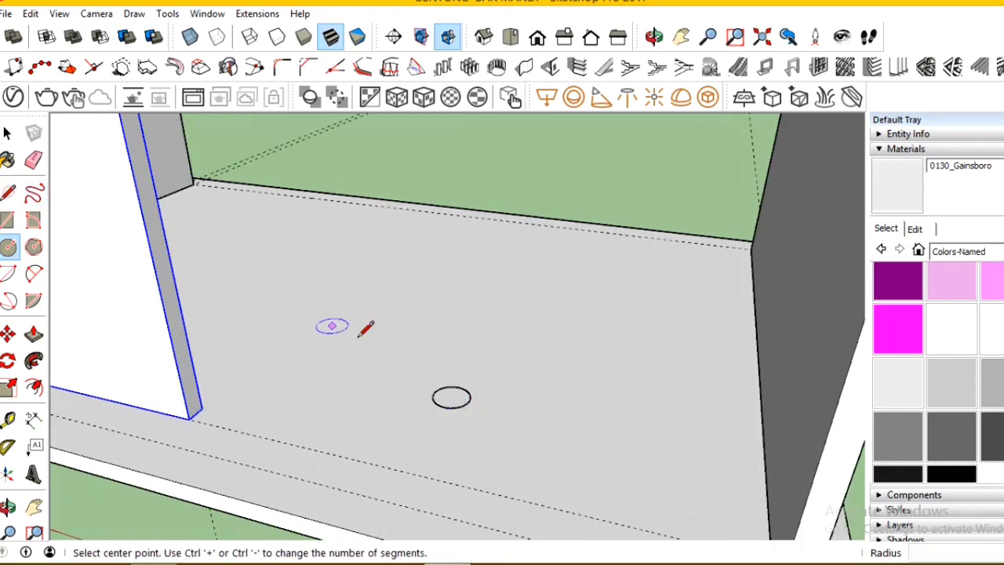
scroll(455, 402, up, 2)
Draw an upright line starting from the circle's centre.
key(b)
key(l)
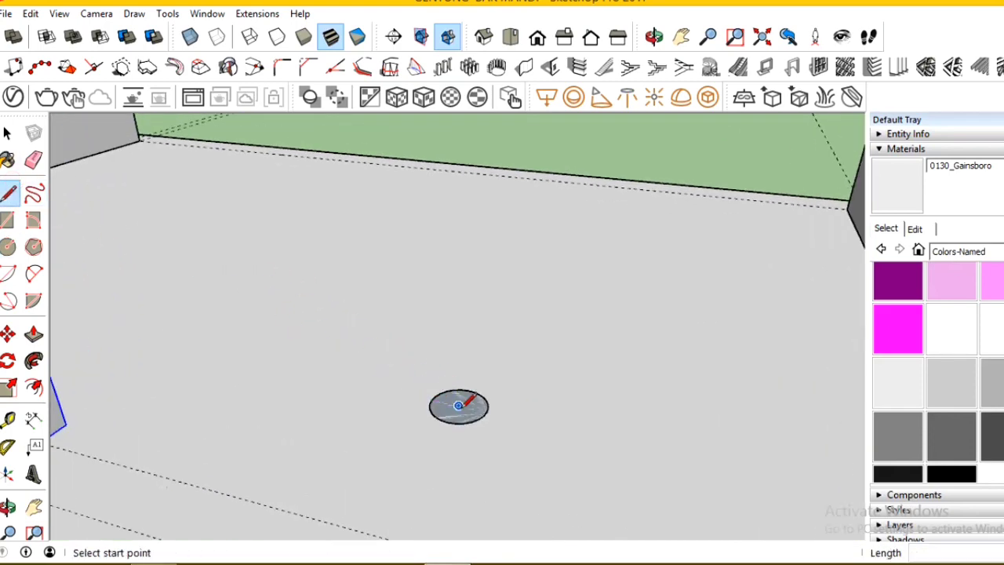
click(459, 405)
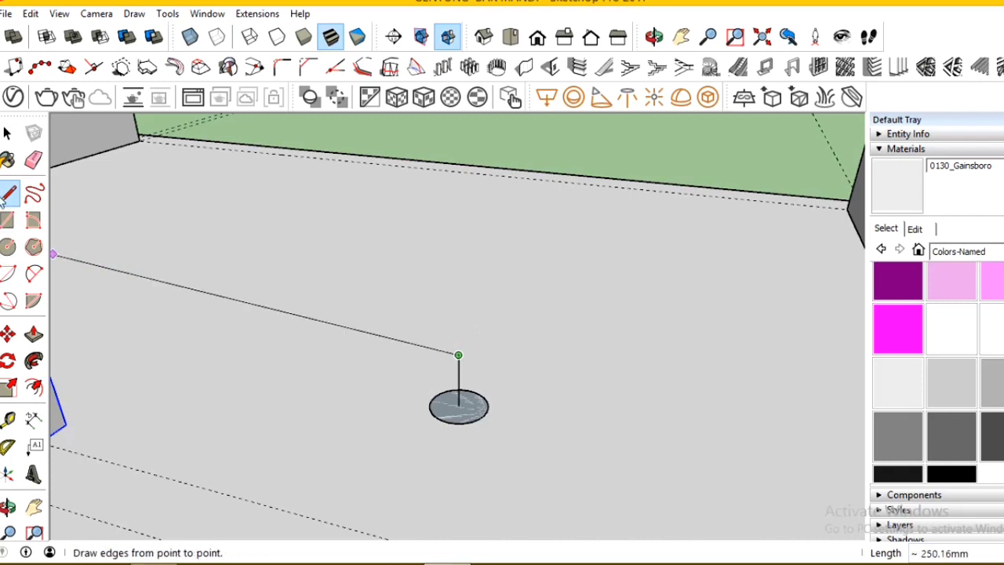
key(Escape)
scroll(459, 388, up, 2)
scroll(455, 404, up, 2)
click(454, 411)
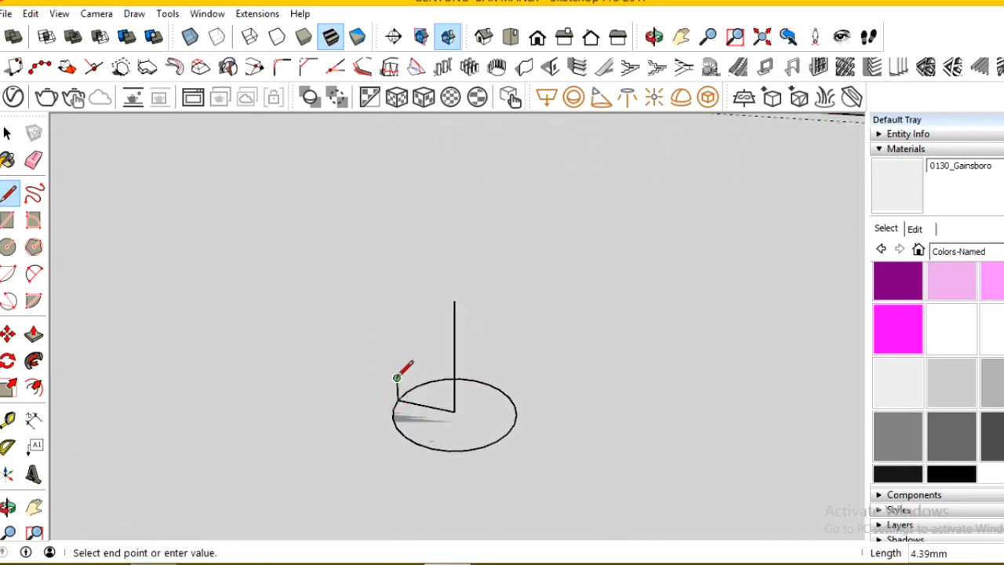
scroll(408, 385, up, 3)
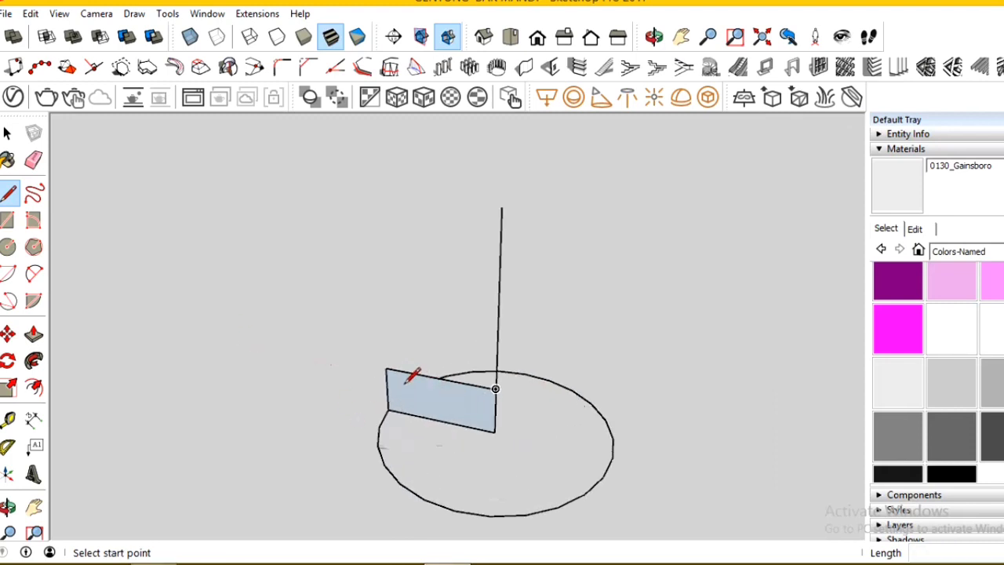
Add a guide above the profile's top edge and draw a half-circle arc to it.
click(8, 419)
click(410, 373)
text(2)
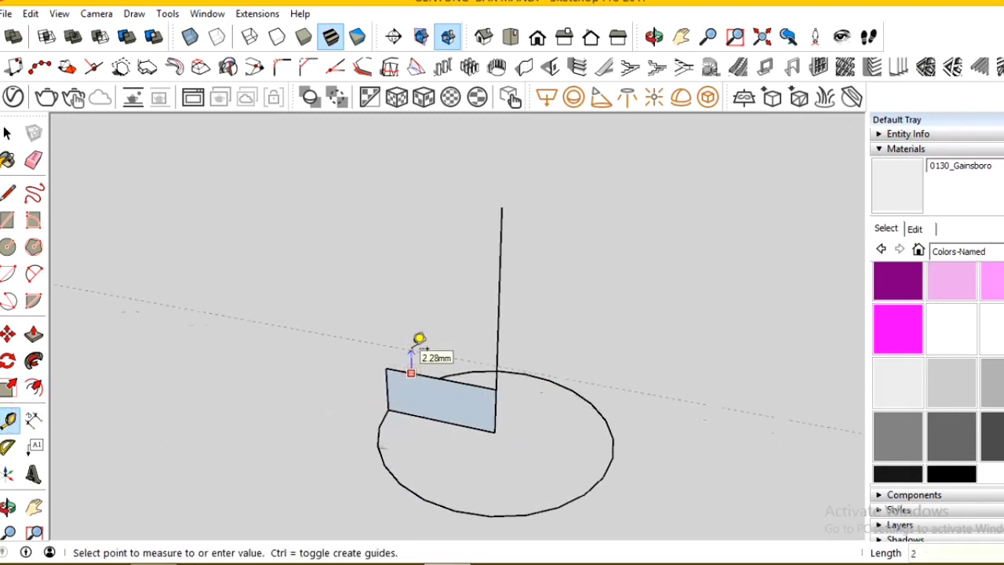
click(416, 345)
click(35, 273)
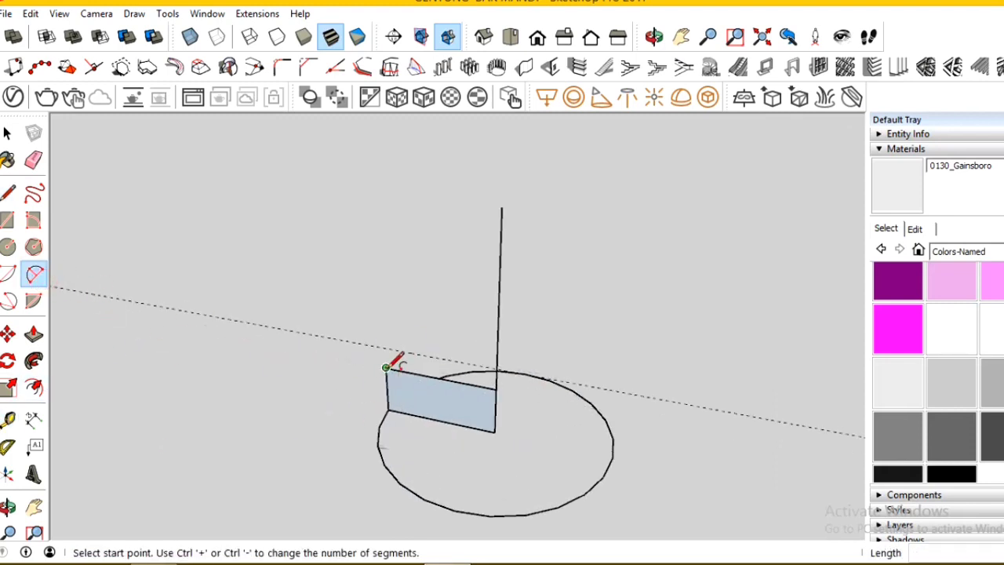
click(386, 367)
click(385, 347)
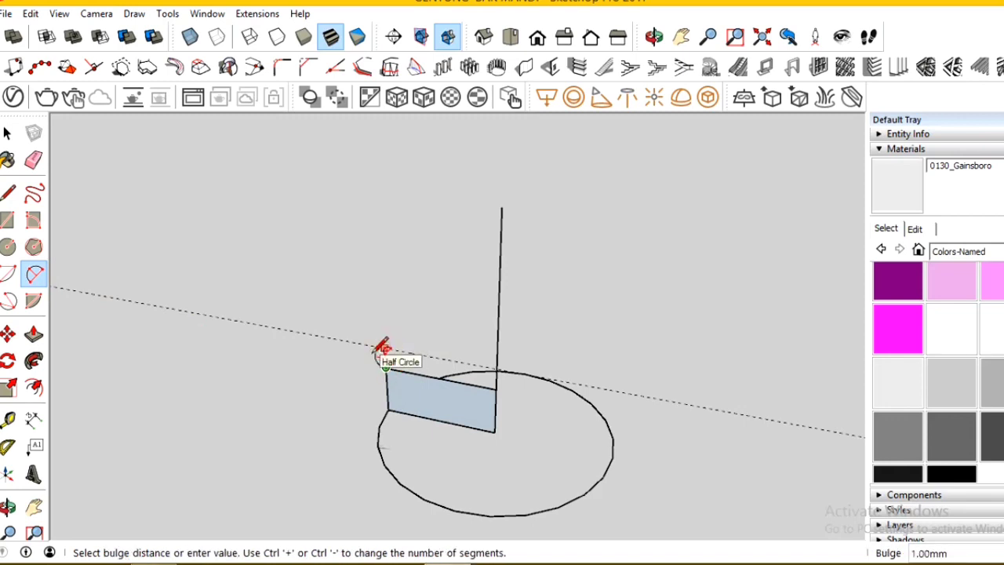
click(382, 347)
Draw a line from the arc's end, then select the half-circle arc.
key(l)
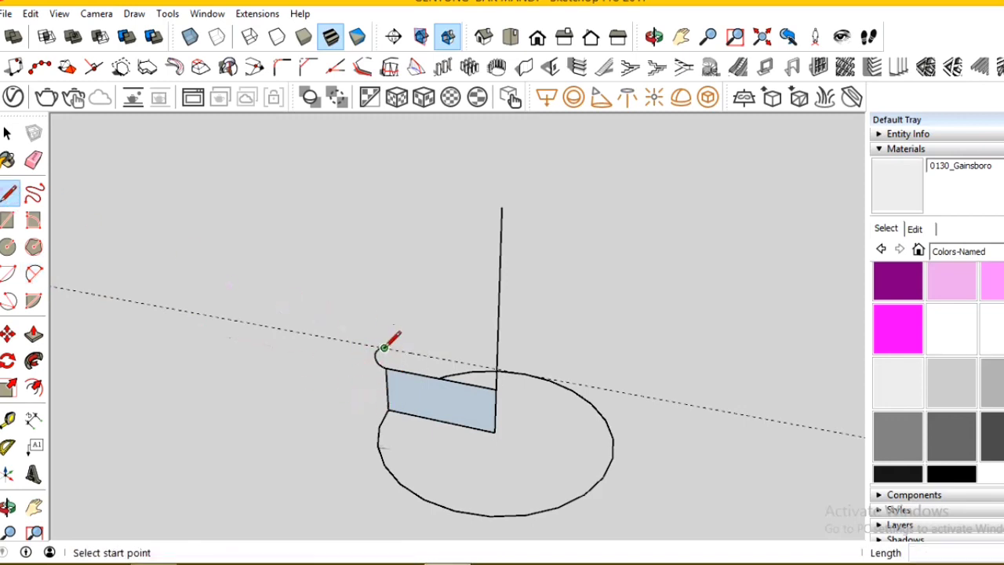
scroll(384, 348, up, 3)
middle_drag(399, 366, 460, 388)
click(371, 324)
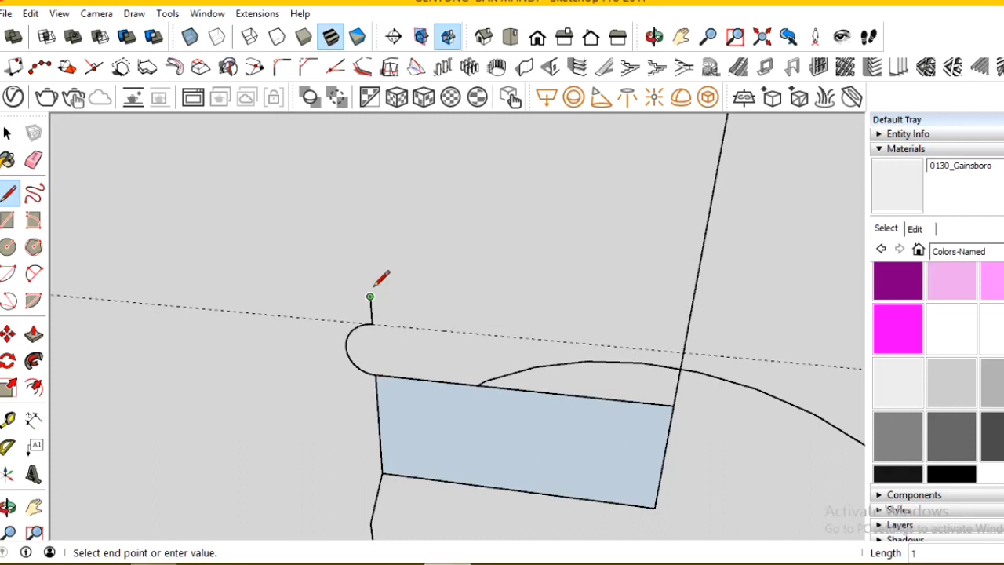
click(7, 133)
click(348, 346)
Copy the half-circle arc end to end about ten times.
click(7, 333)
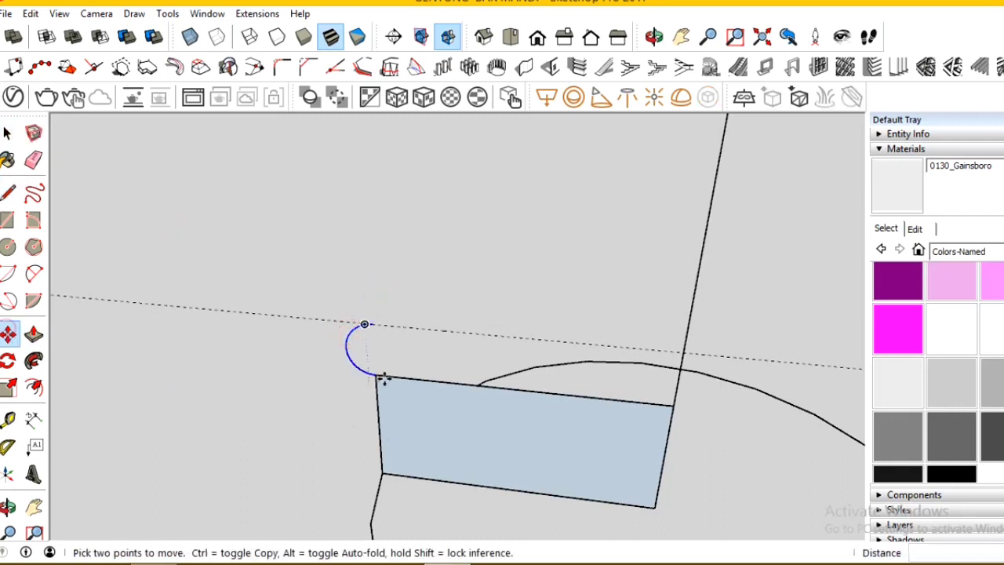
key(ctrl)
click(382, 378)
click(371, 322)
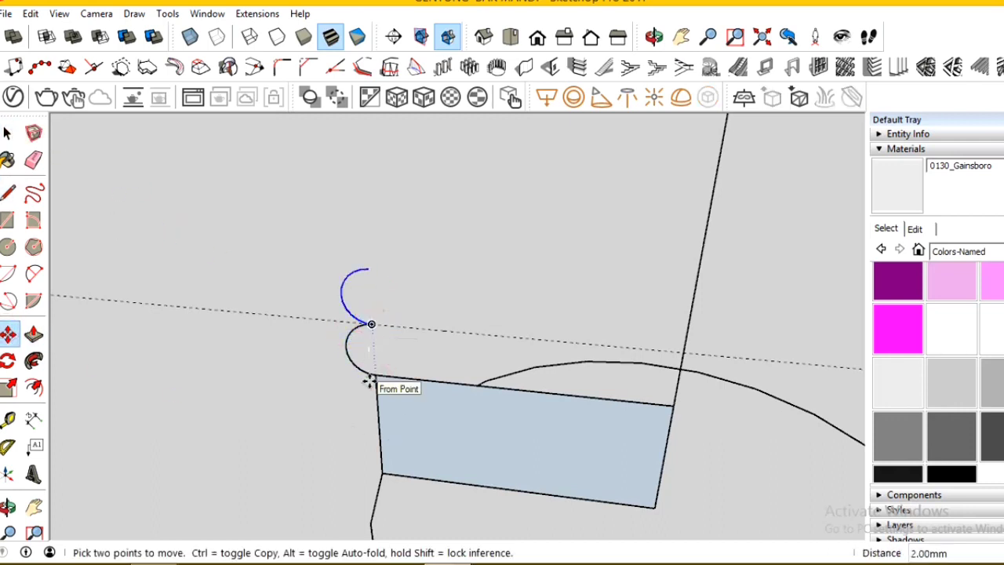
key(Return)
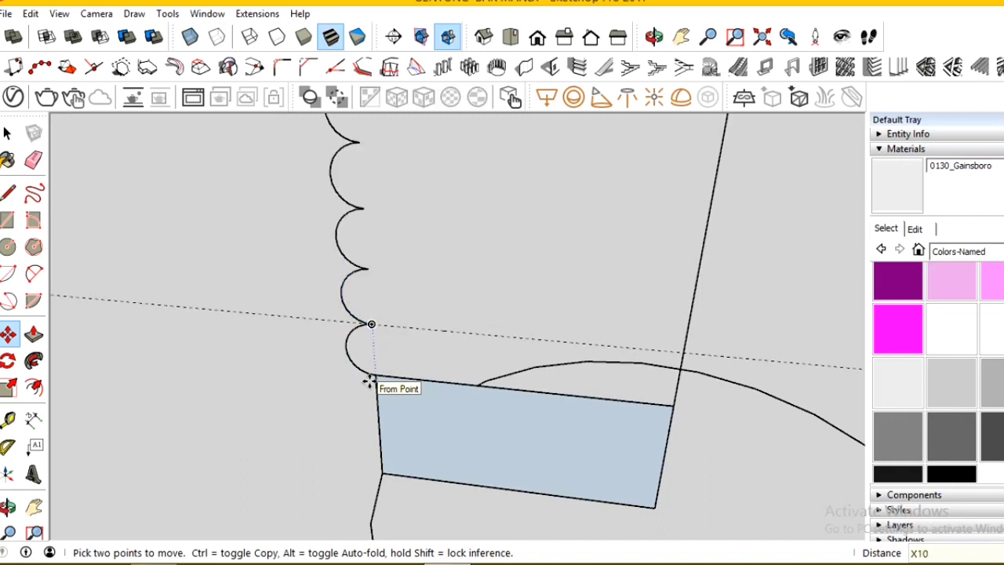
scroll(370, 381, down, 3)
scroll(477, 426, up, 3)
Draw a line closing the face against the scalloped arcs, then erase the arcs above.
click(8, 193)
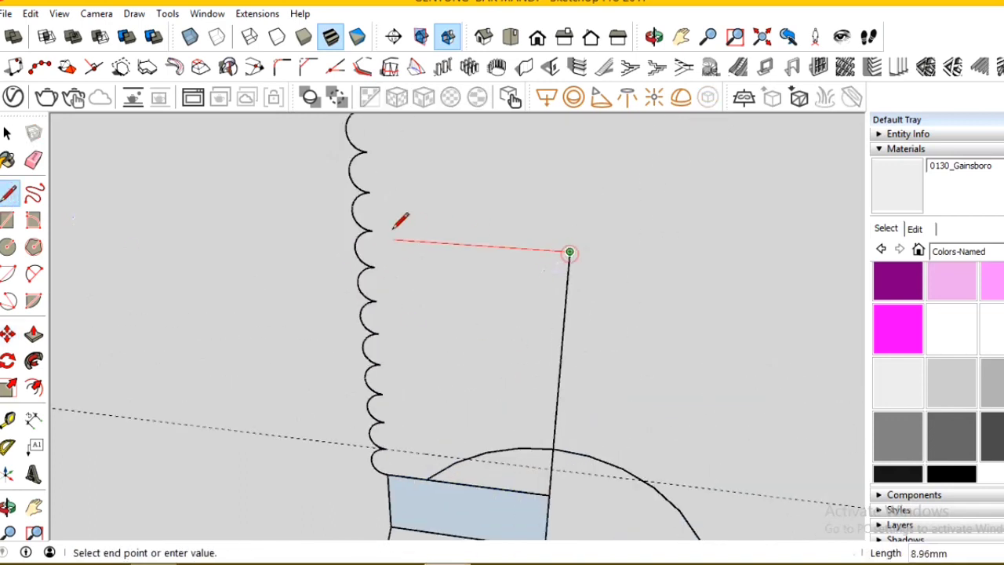
scroll(374, 230, up, 2)
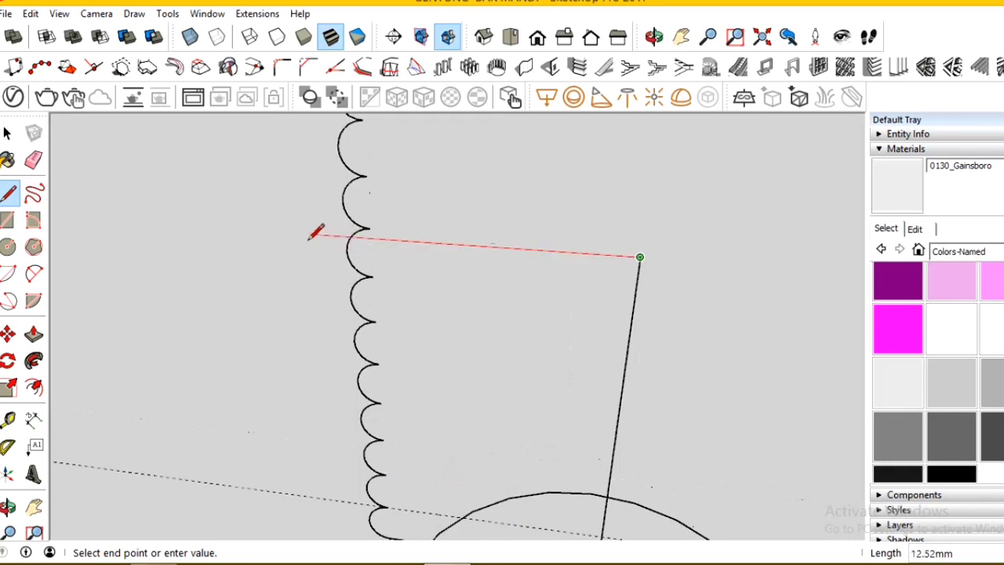
scroll(352, 226, up, 3)
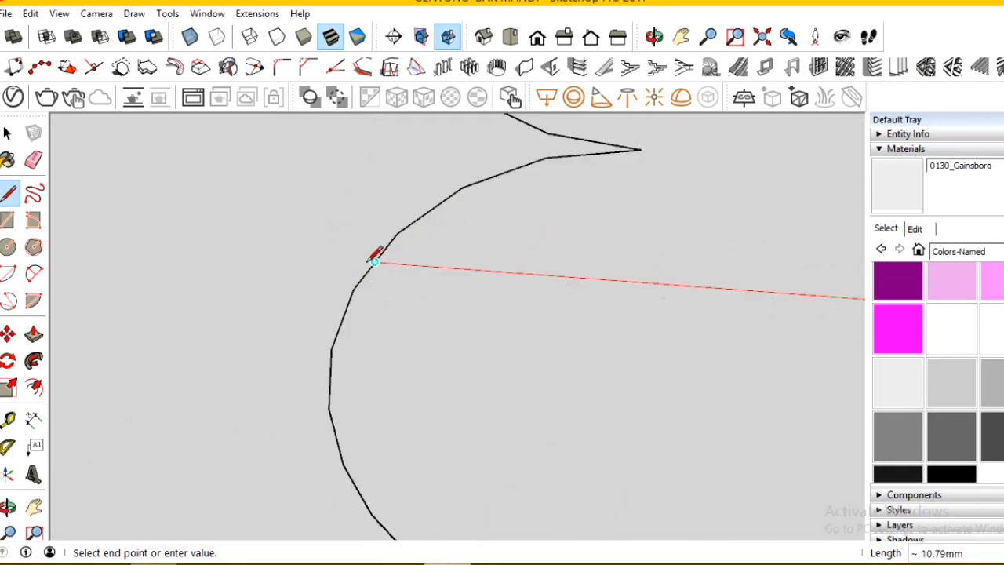
click(376, 262)
scroll(376, 263, down, 3)
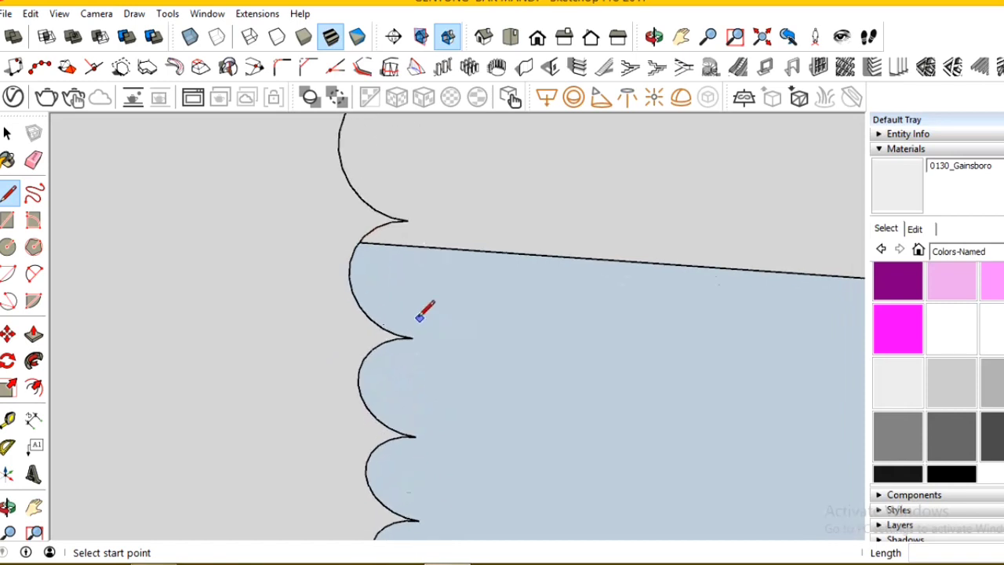
scroll(420, 316, down, 4)
scroll(352, 286, up, 2)
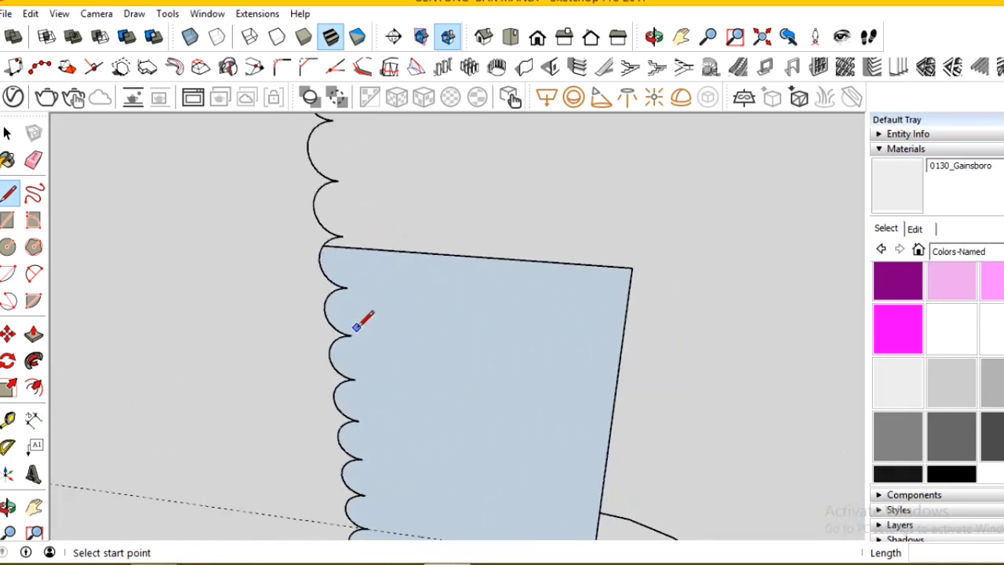
click(34, 160)
Erase the extra scallops above the profile and redraw the closing line to restore the face.
drag(347, 218, 329, 174)
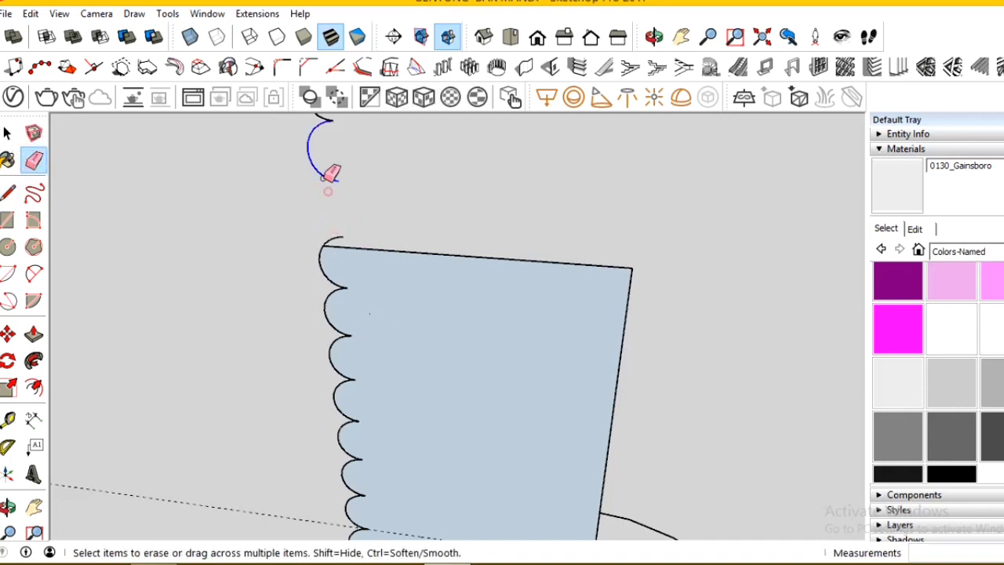
middle_drag(329, 174, 350, 181)
scroll(354, 264, up, 3)
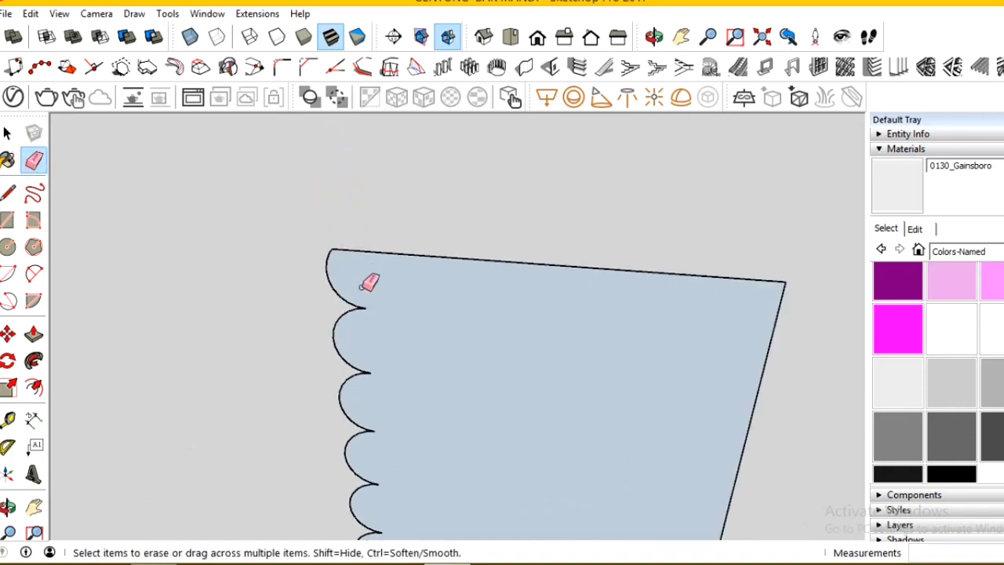
click(361, 274)
scroll(389, 251, down, 2)
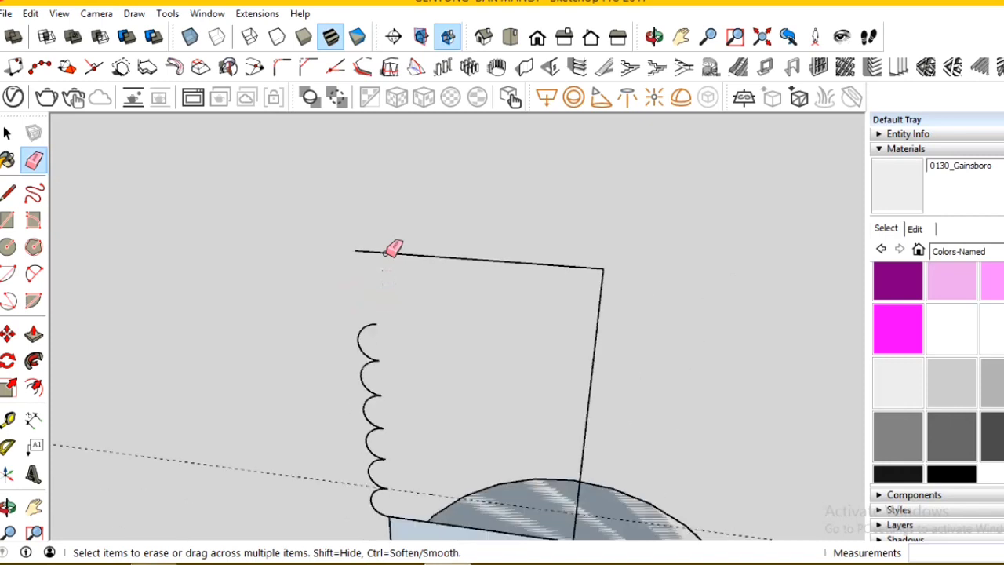
key(l)
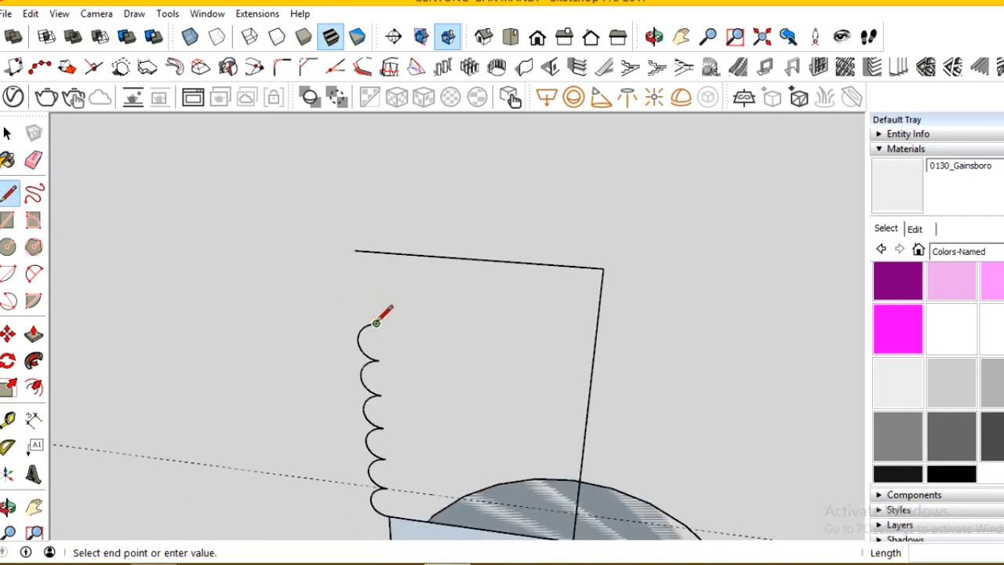
click(372, 251)
Draw a large 2 Point Arc from the top scallop's end to the profile's top corner.
scroll(404, 322, up, 2)
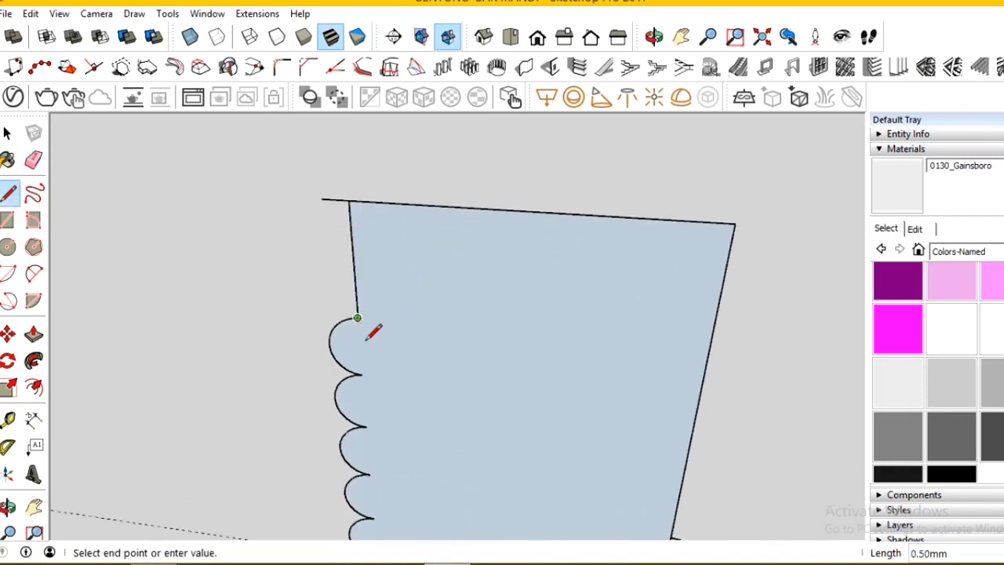
click(34, 273)
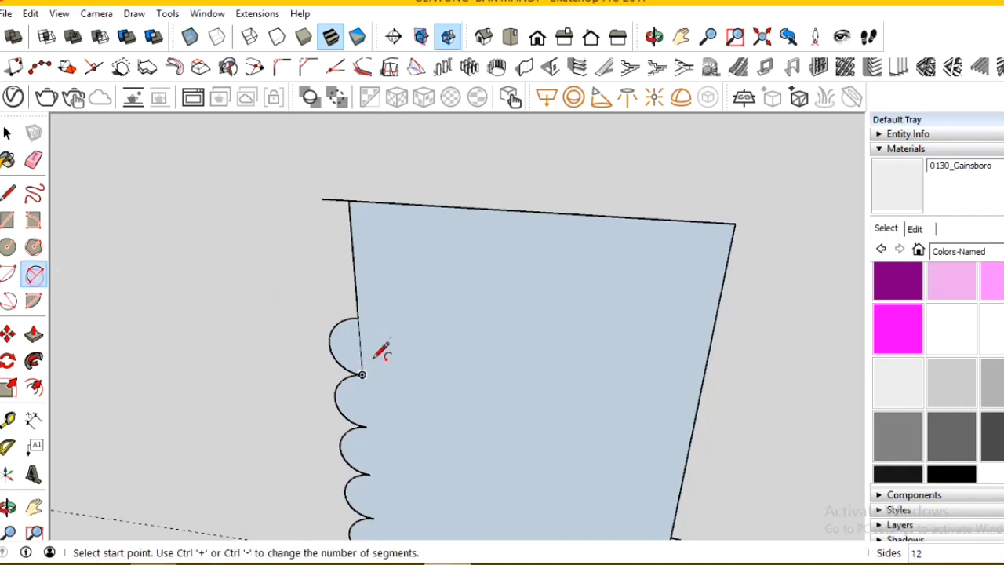
click(362, 374)
click(349, 201)
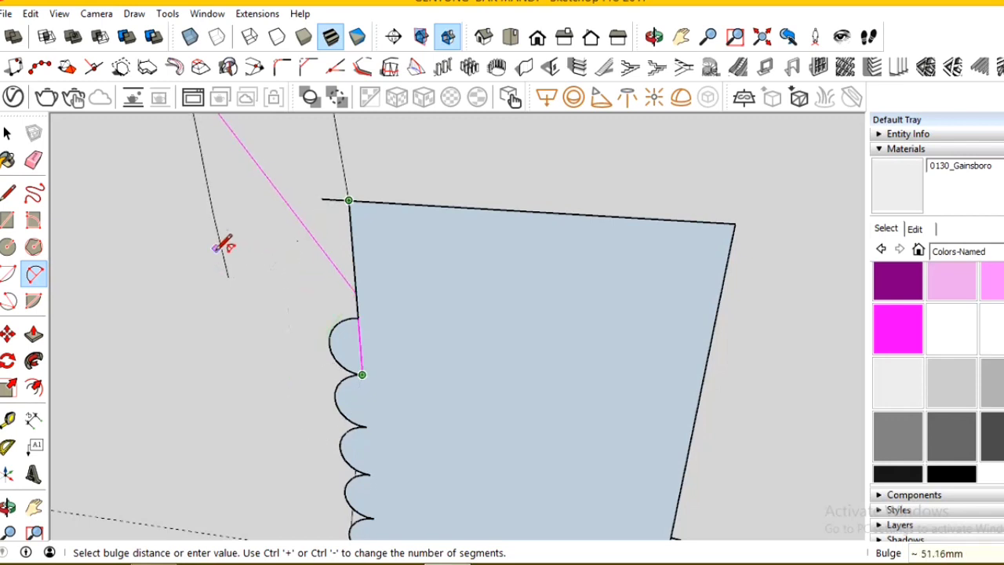
click(292, 278)
Erase the leftover inner scallop arc and the edge across the lower panel.
key(e)
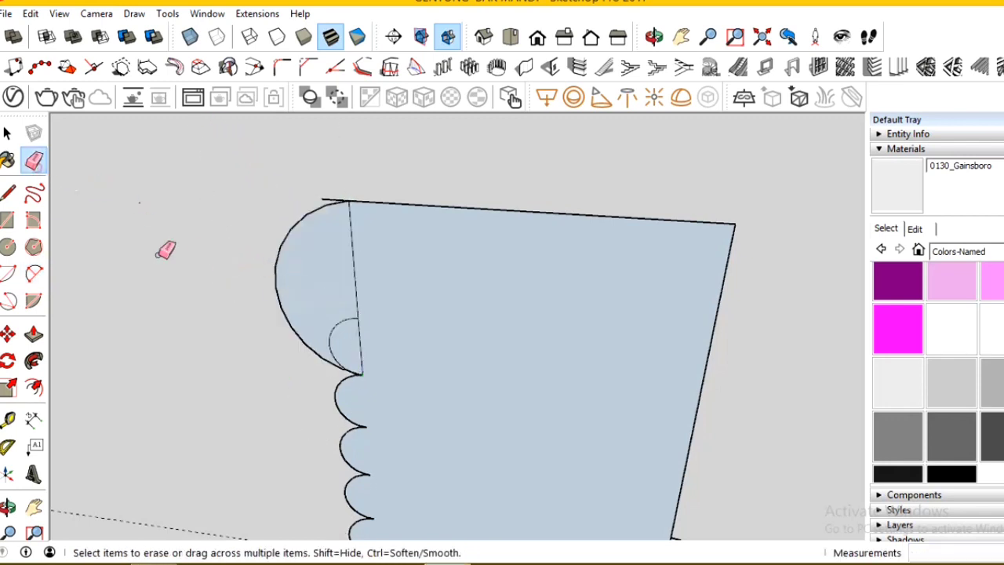
scroll(362, 369, up, 5)
scroll(361, 350, up, 2)
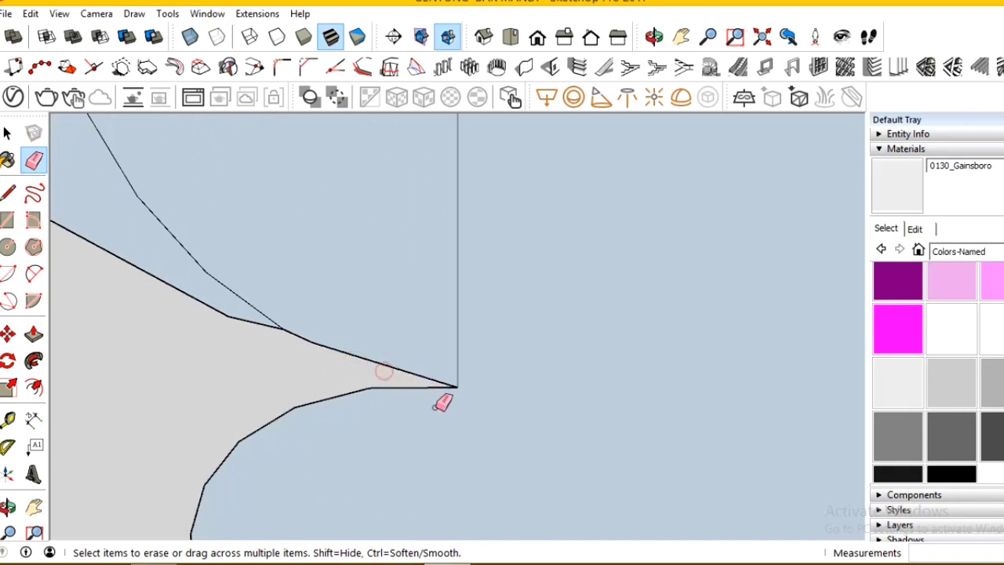
scroll(432, 400, down, 3)
scroll(402, 359, down, 2)
mouse_move(364, 301)
mouse_down()
mouse_move(348, 311)
mouse_move(381, 295)
mouse_move(390, 224)
mouse_move(421, 220)
mouse_up()
scroll(457, 306, down, 2)
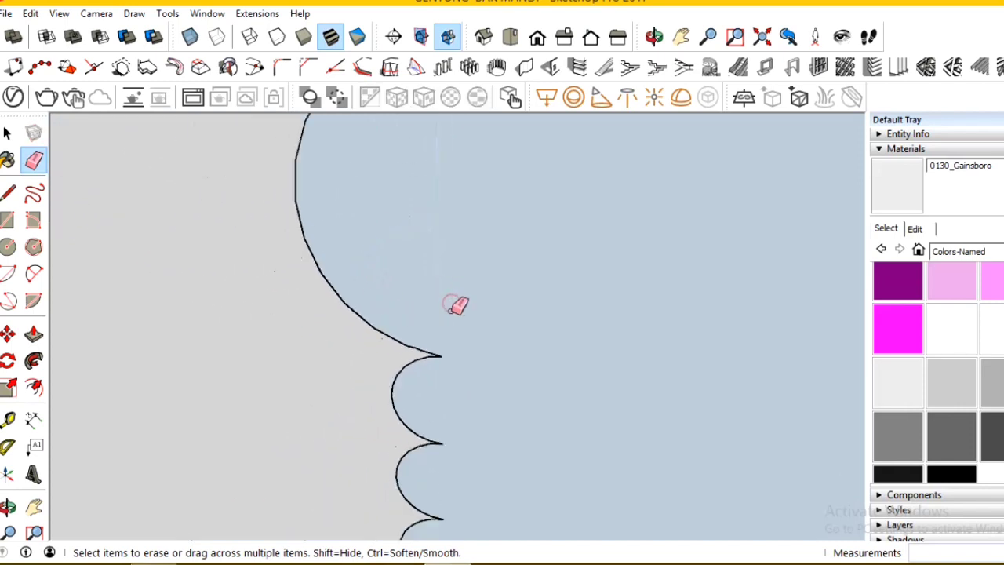
scroll(447, 267, down, 3)
scroll(437, 212, up, 3)
scroll(441, 202, down, 5)
scroll(479, 328, up, 1)
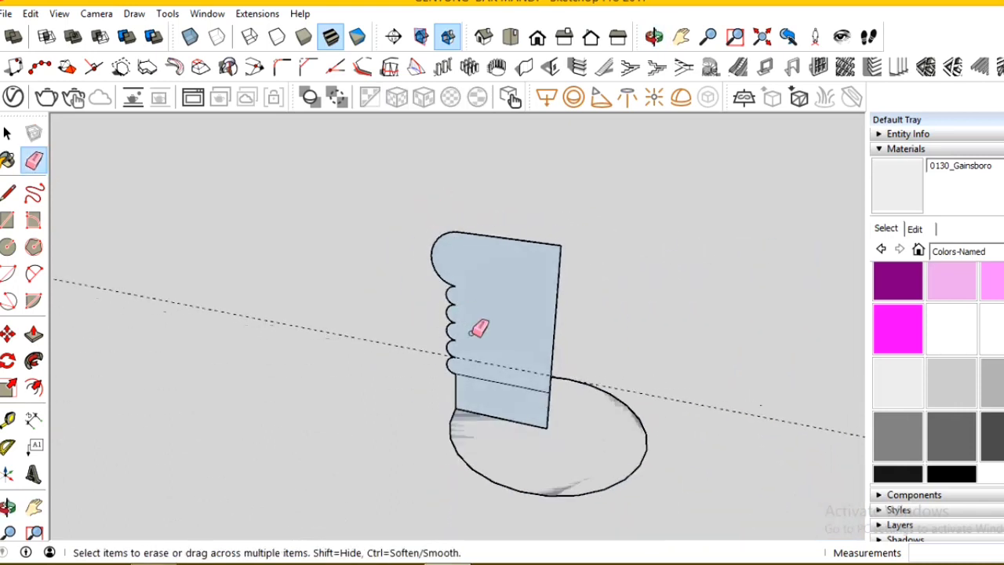
scroll(479, 329, up, 2)
click(504, 377)
scroll(416, 385, down, 3)
scroll(463, 419, up, 3)
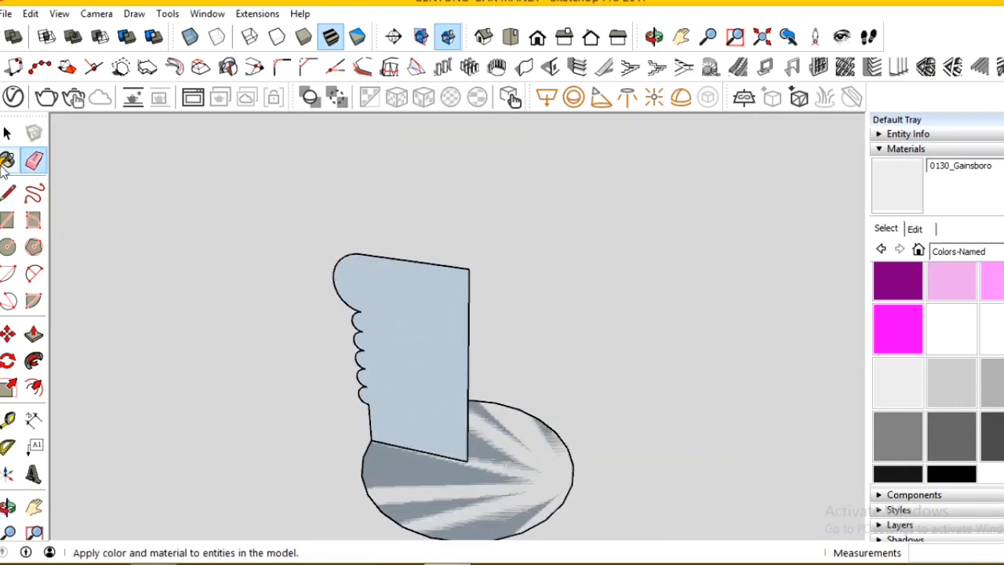
Select the circle and use Follow Me to sweep the ribbed profile around it.
click(7, 133)
click(391, 511)
click(34, 361)
click(397, 385)
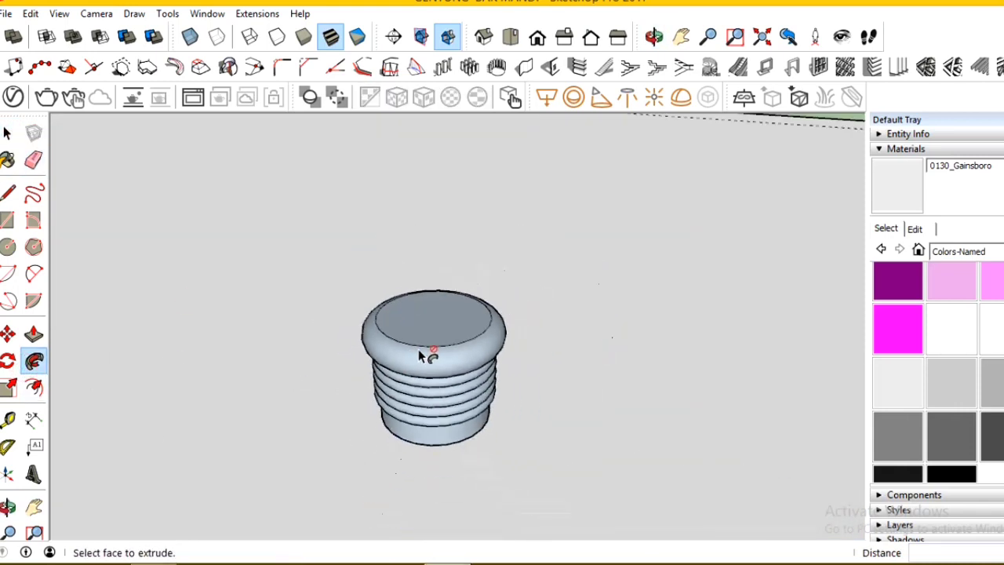
scroll(427, 357, down, 2)
scroll(439, 361, down, 3)
scroll(436, 357, up, 3)
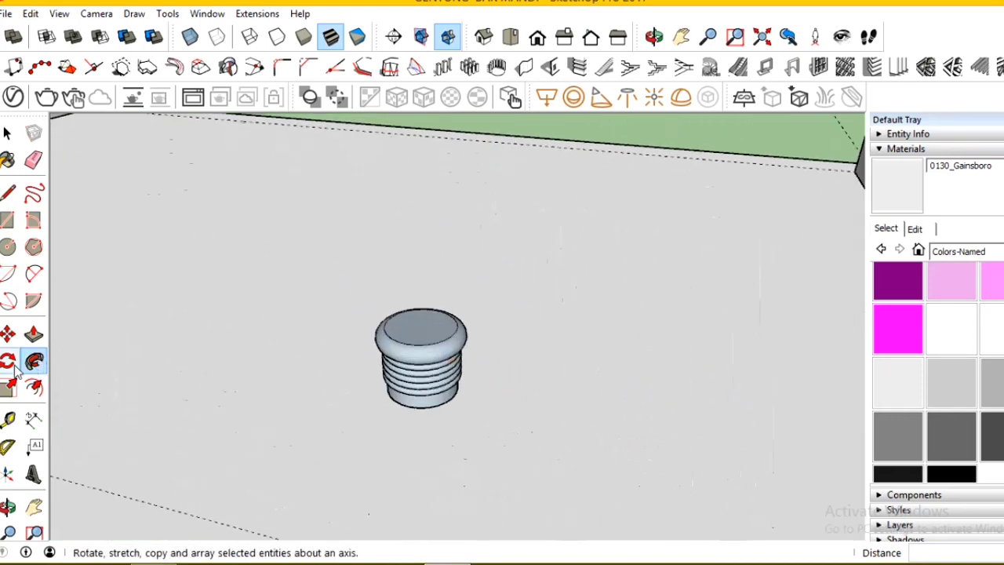
Select the knob's ribbed body and bottom band faces and make them a group.
key(space)
click(427, 336)
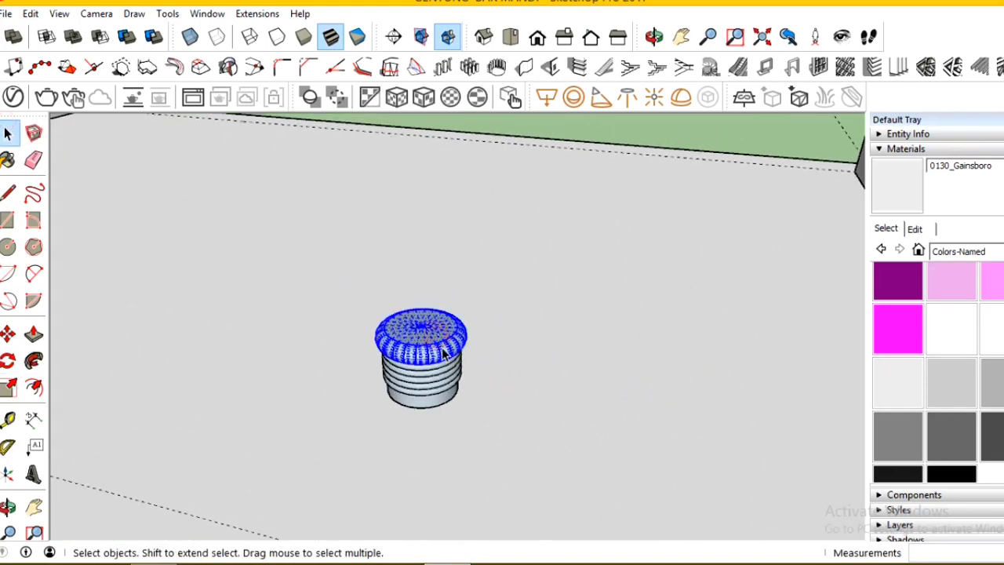
mouse_move(443, 354)
middle_down()
mouse_move(549, 465)
mouse_move(460, 381)
middle_up()
scroll(448, 388, up, 3)
scroll(449, 397, up, 3)
click(449, 397)
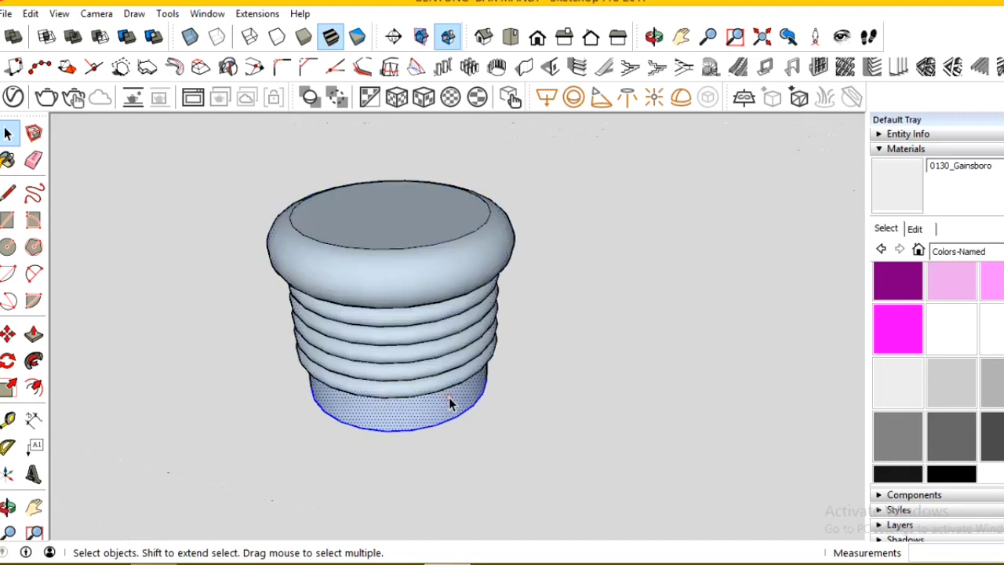
triple_click(449, 397)
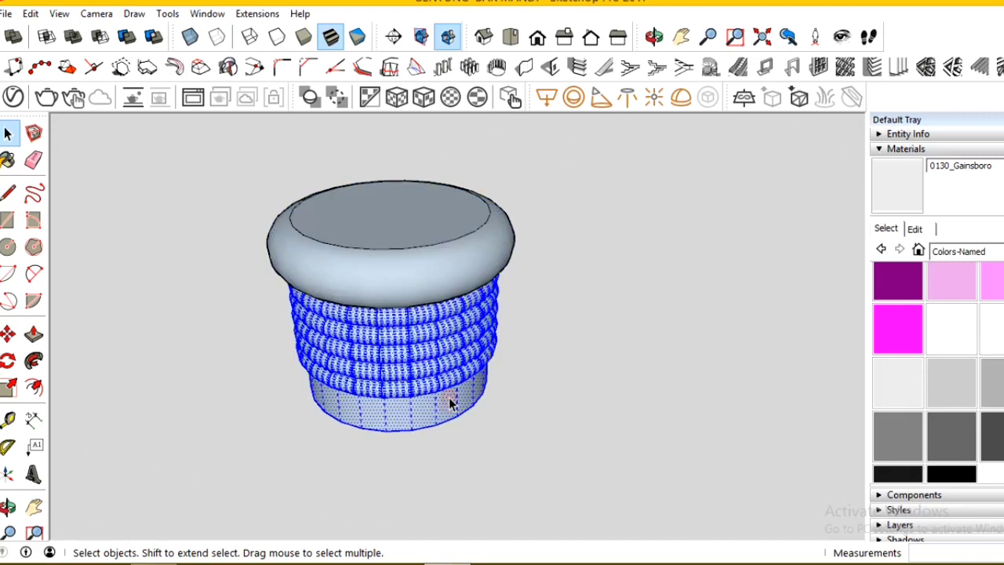
right_click(449, 397)
click(505, 258)
Group the top ring, then combine the body group and ring into one knob group.
right_click(447, 302)
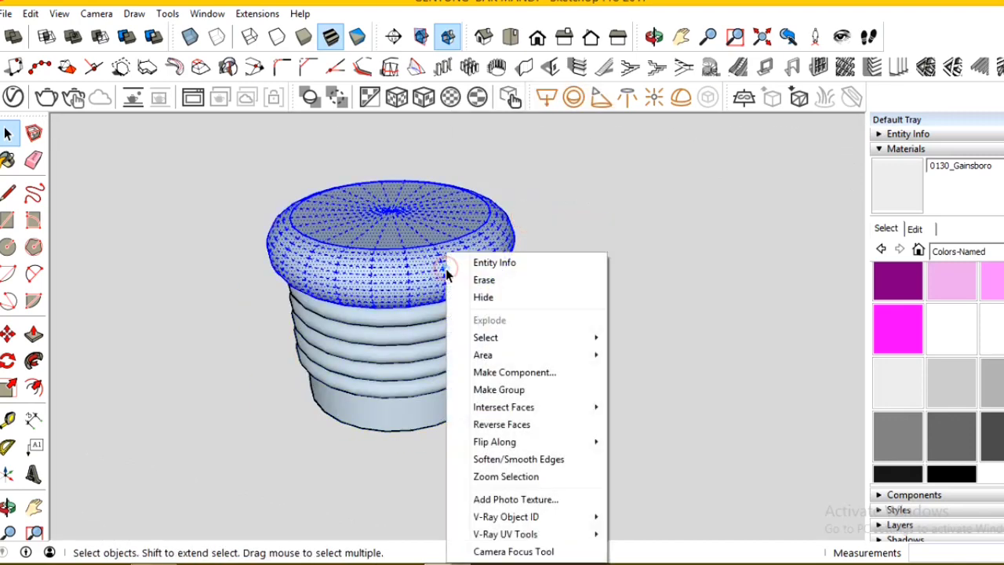
click(505, 390)
click(452, 326)
shift+click(432, 287)
right_click(432, 283)
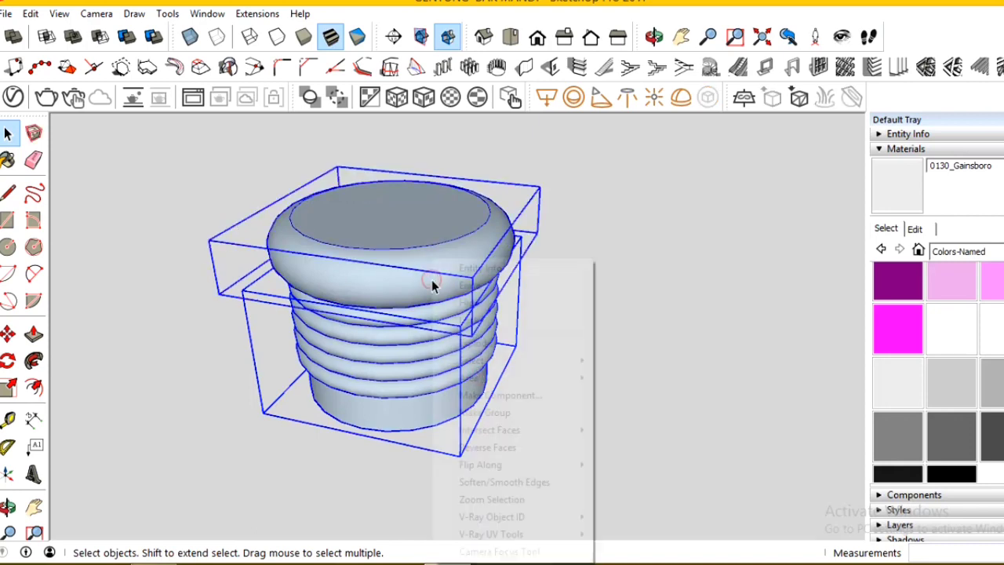
click(481, 410)
scroll(431, 313, down, 5)
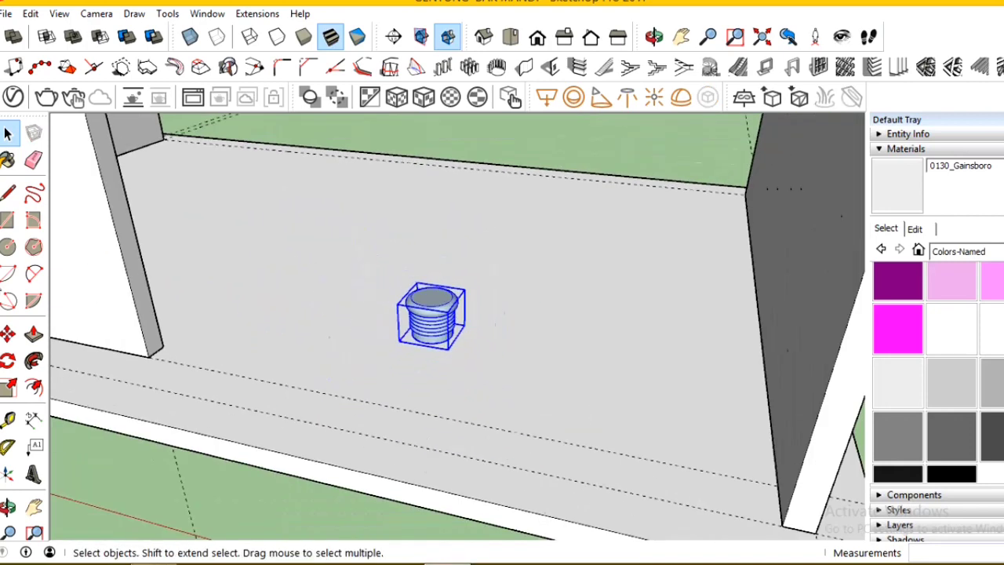
Draw a small triangular reference face beside the knob to define a rotation plane.
click(8, 360)
middle_drag(448, 324, 55, 316)
click(8, 192)
click(470, 380)
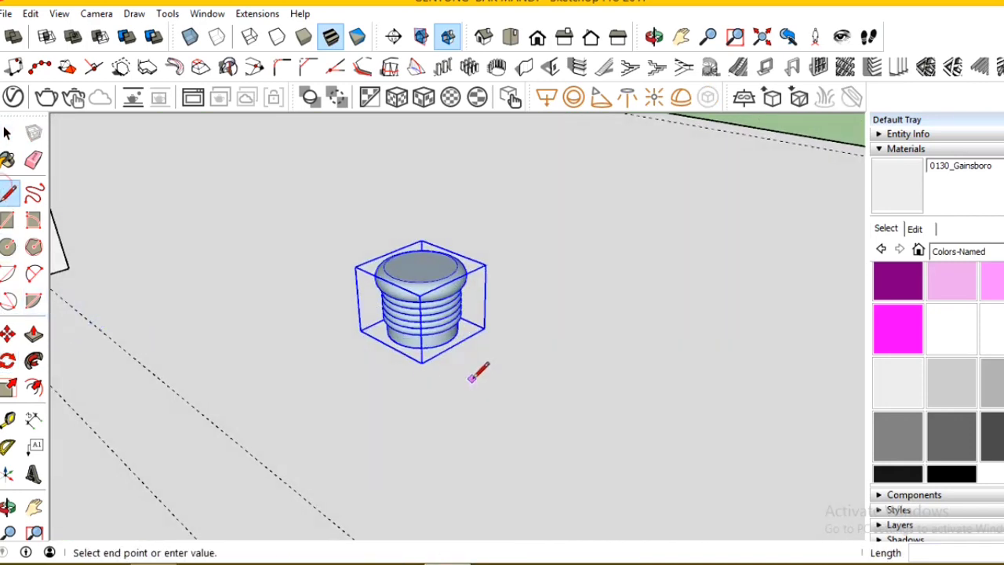
click(501, 324)
click(472, 380)
Rotate the knob group 90 degrees onto its side.
click(8, 360)
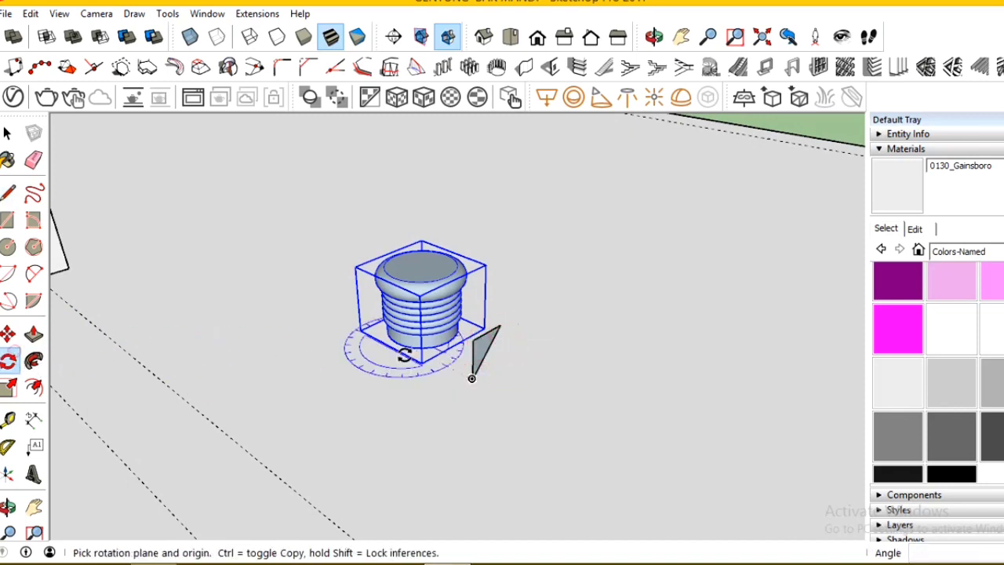
drag(473, 339, 452, 202)
click(470, 235)
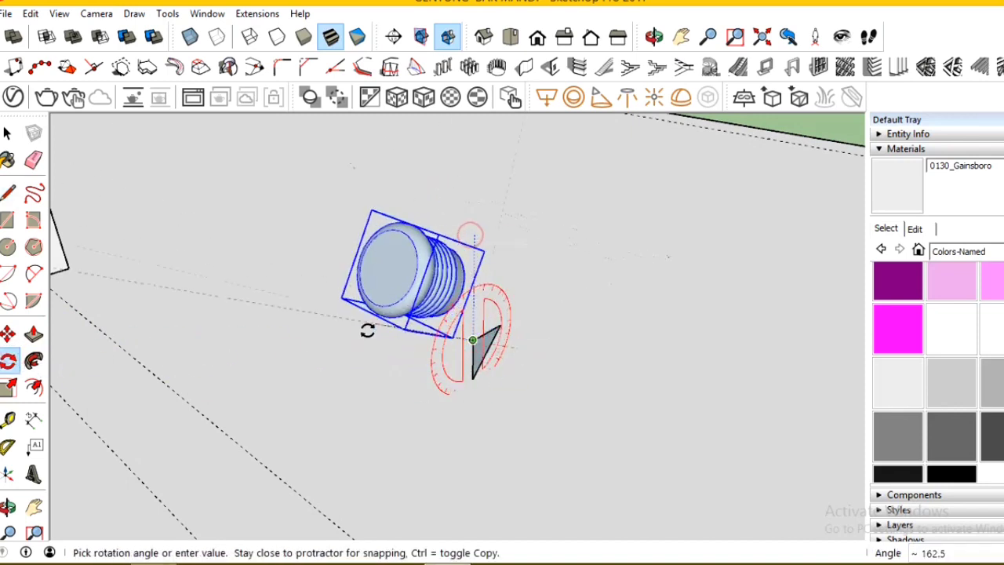
click(347, 401)
Move the knob onto the front face of the left door.
click(8, 335)
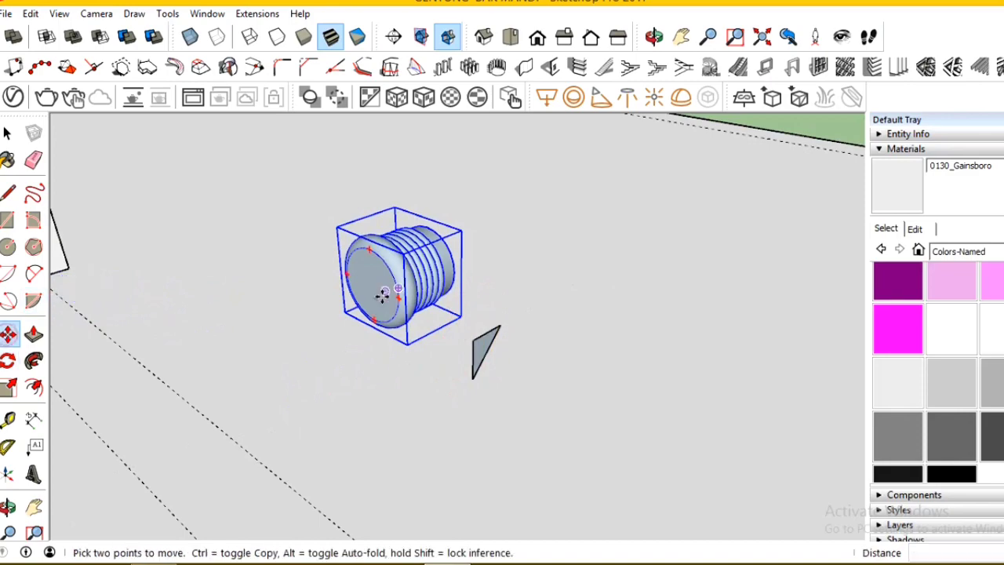
click(369, 285)
scroll(604, 336, down, 5)
scroll(534, 269, up, 5)
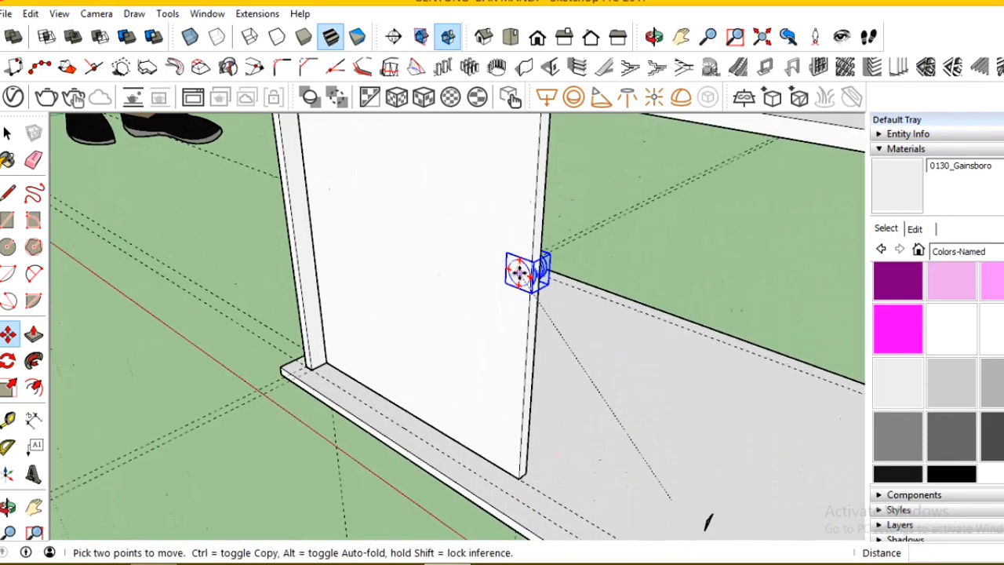
click(490, 274)
Add Tape Measure guides 25 mm from the door's inner edge and above its bottom.
key(t)
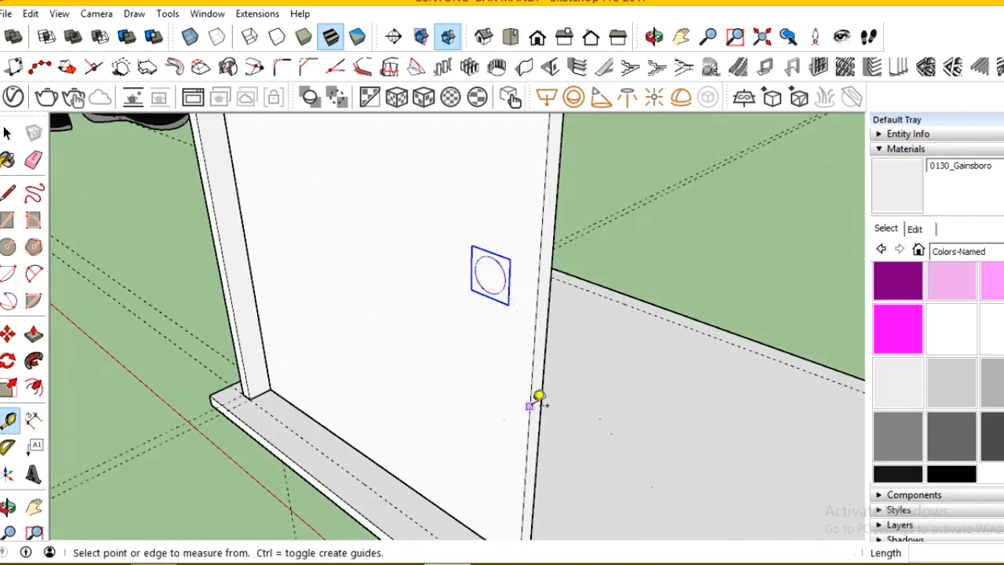
click(529, 407)
click(497, 374)
text(25)
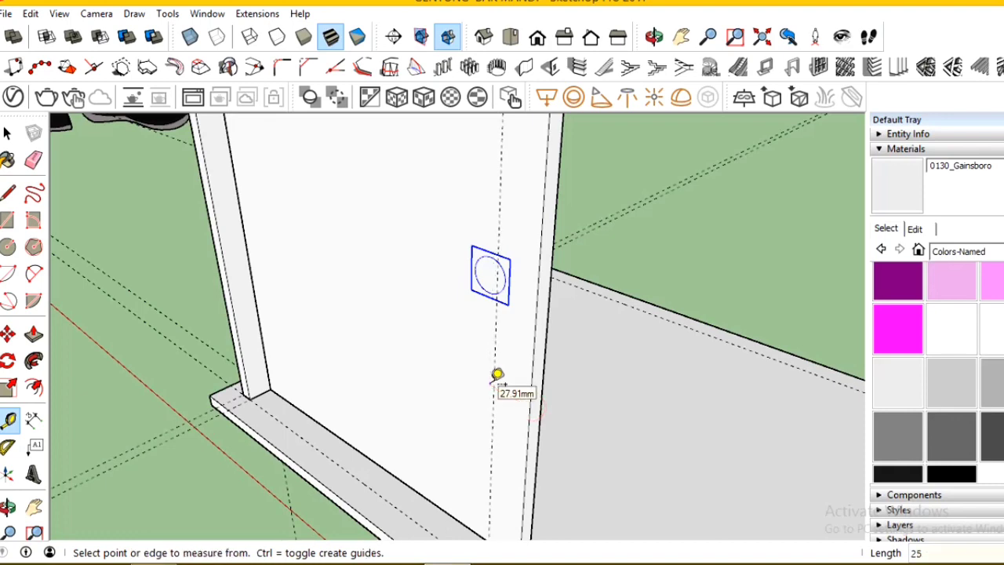
click(467, 518)
middle_drag(487, 482, 522, 401)
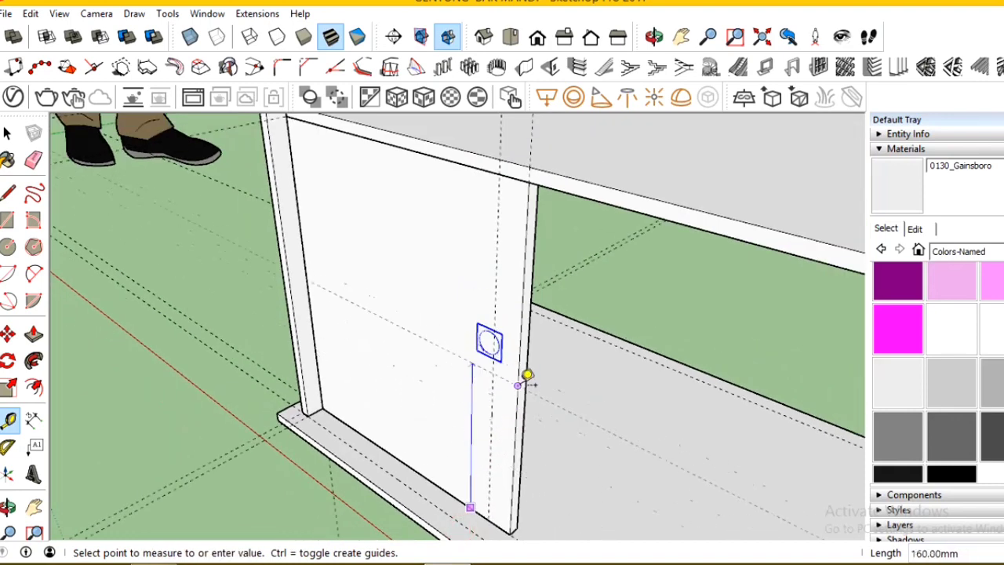
click(527, 375)
scroll(513, 363, up, 3)
scroll(486, 330, up, 2)
Move the knob to the intersection of the two guides.
key(r)
key(m)
scroll(452, 294, up, 3)
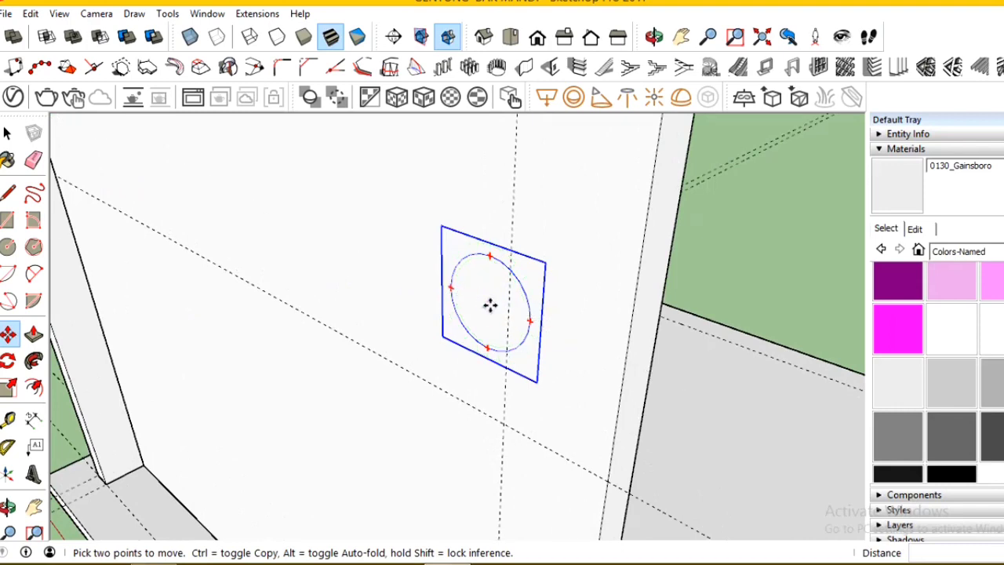
click(489, 305)
middle_drag(497, 413, 484, 313)
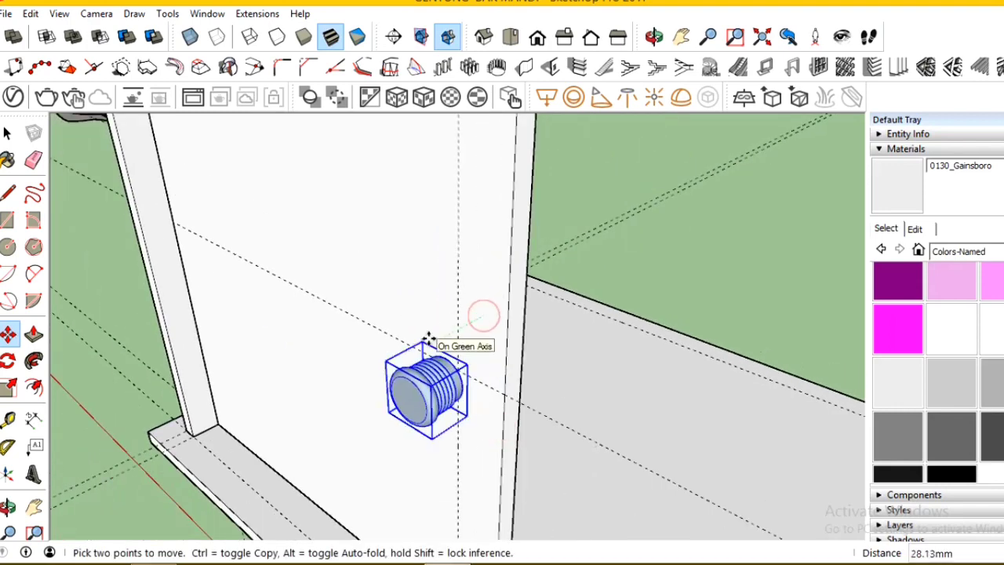
scroll(431, 345, up, 2)
scroll(447, 362, up, 2)
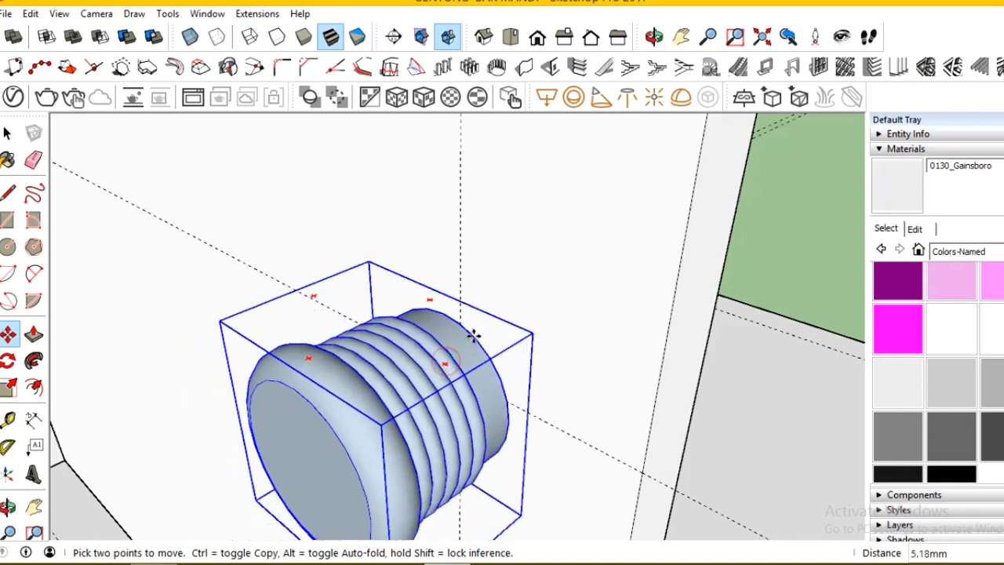
click(486, 334)
scroll(486, 334, down, 3)
Orbit around to review the knob mounted on the left door.
click(7, 135)
click(33, 160)
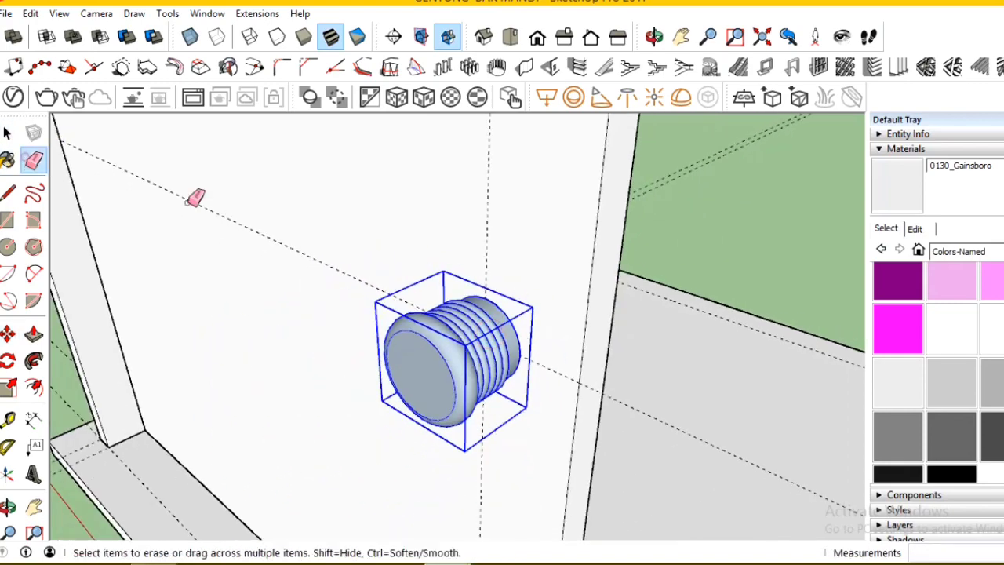
scroll(486, 215, down, 5)
middle_drag(486, 215, 536, 358)
scroll(548, 375, up, 3)
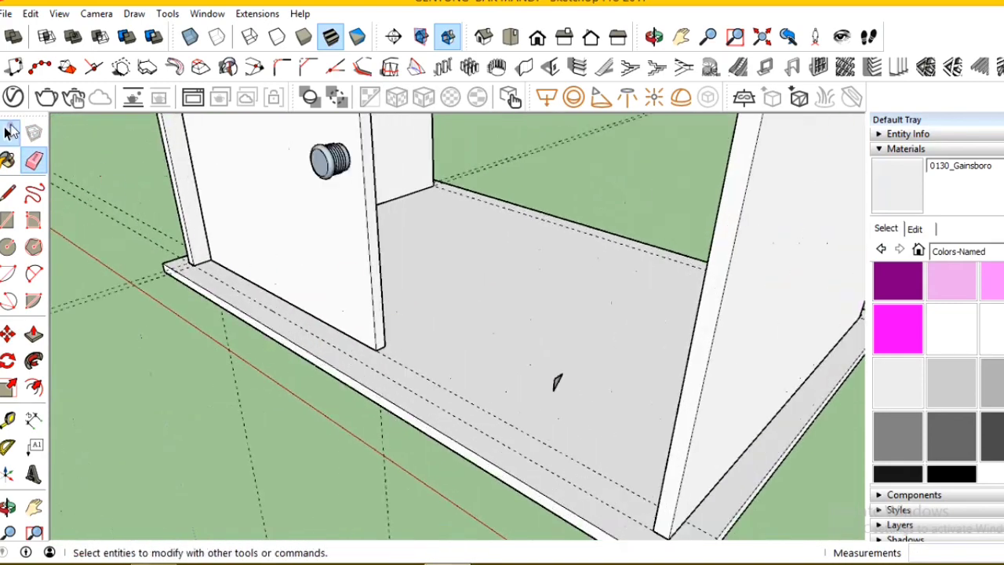
key(space)
scroll(549, 378, up, 3)
right_click(551, 381)
key(Escape)
scroll(567, 374, down, 3)
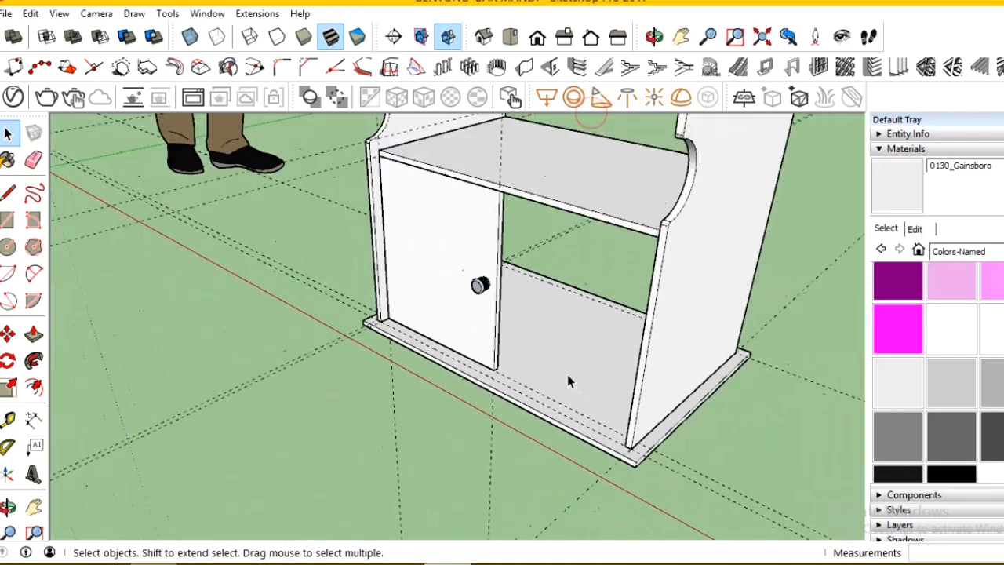
scroll(522, 336, up, 2)
scroll(477, 287, up, 4)
right_click(480, 294)
key(Escape)
scroll(460, 320, down, 5)
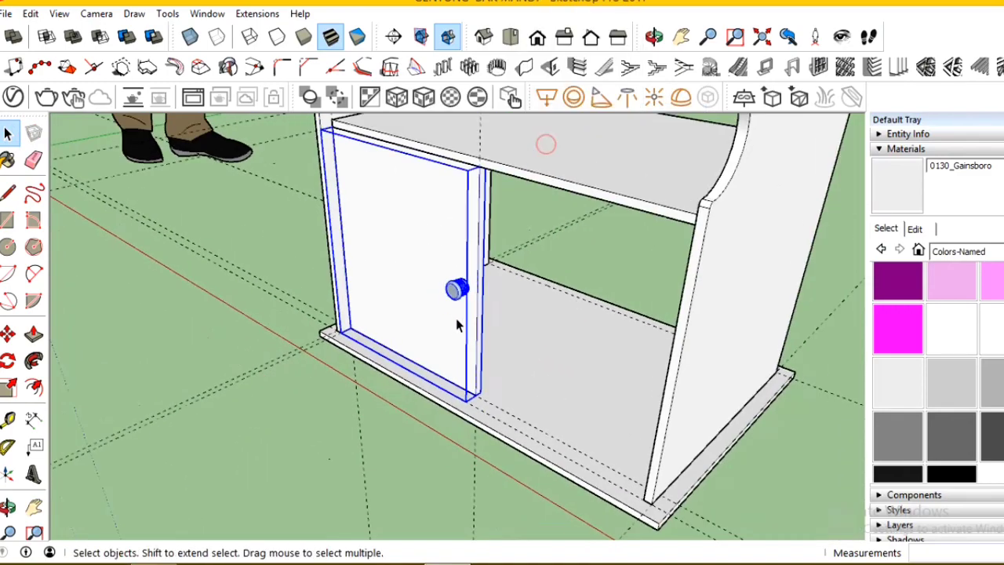
scroll(466, 314, up, 1)
Copy the knobbed door beside the cabinet and mirror the copy left to right with Scale.
click(6, 337)
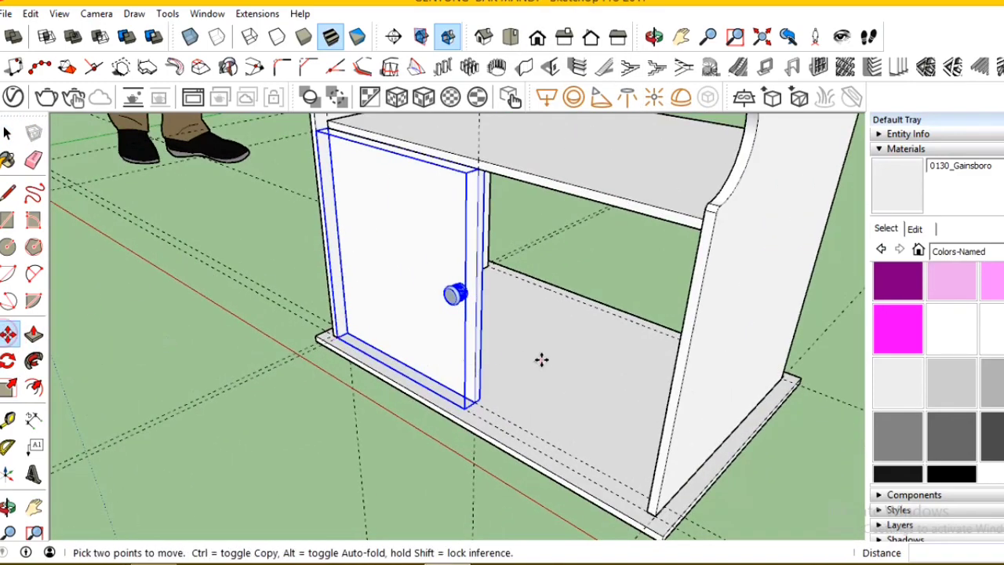
key(ctrl)
click(540, 358)
scroll(520, 369, down, 3)
click(443, 428)
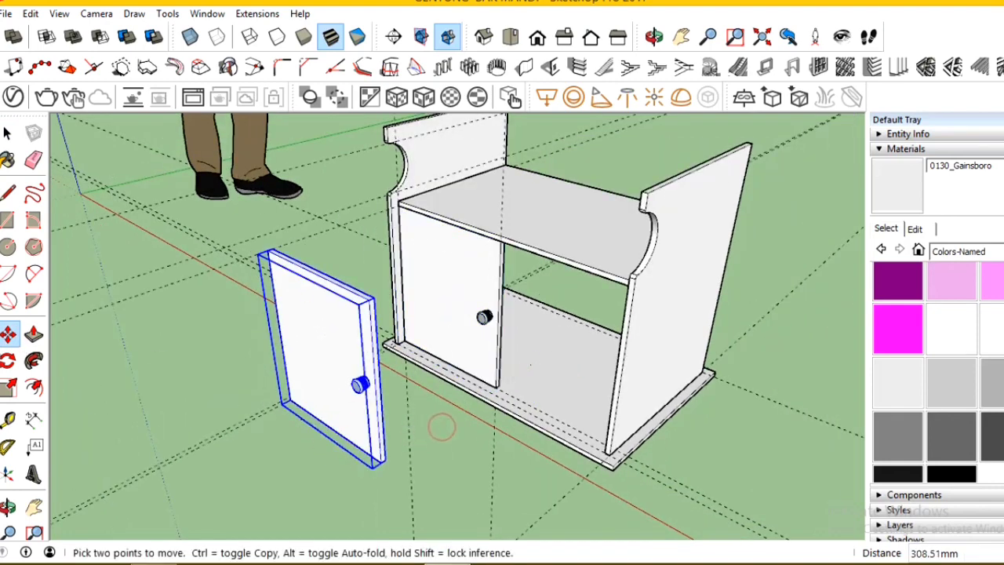
click(8, 387)
mouse_move(285, 332)
mouse_down()
mouse_move(471, 449)
mouse_move(482, 467)
mouse_up()
Move the mirrored door copy into the cabinet's right-hand opening.
key(m)
scroll(373, 463, up, 3)
click(374, 463)
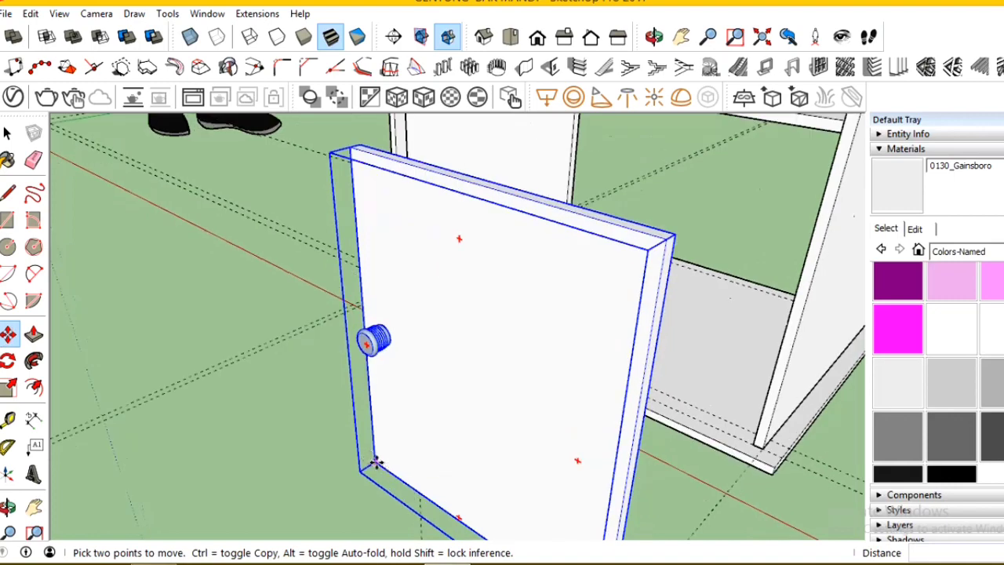
scroll(553, 338, up, 3)
scroll(553, 369, up, 2)
click(527, 383)
scroll(527, 382, down, 5)
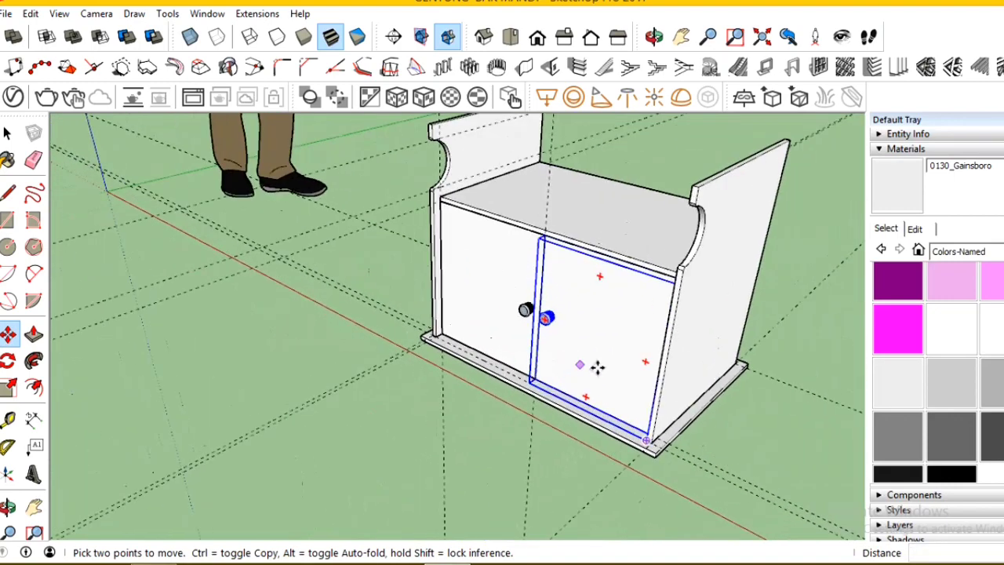
scroll(598, 365, down, 3)
Orbit to look down on the cabinet with its twin doors.
key(space)
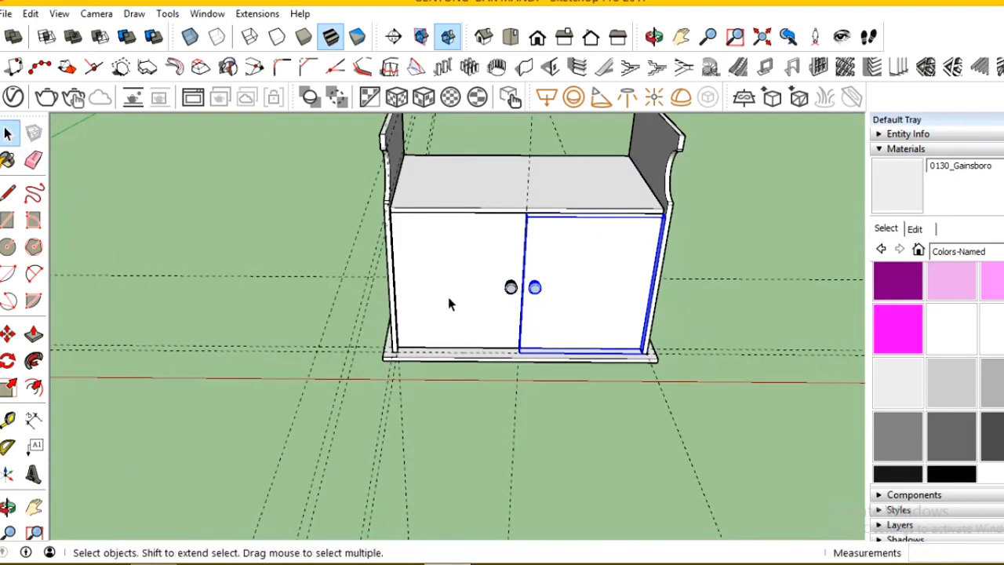
scroll(449, 304, down, 3)
middle_drag(448, 303, 438, 170)
scroll(438, 171, up, 5)
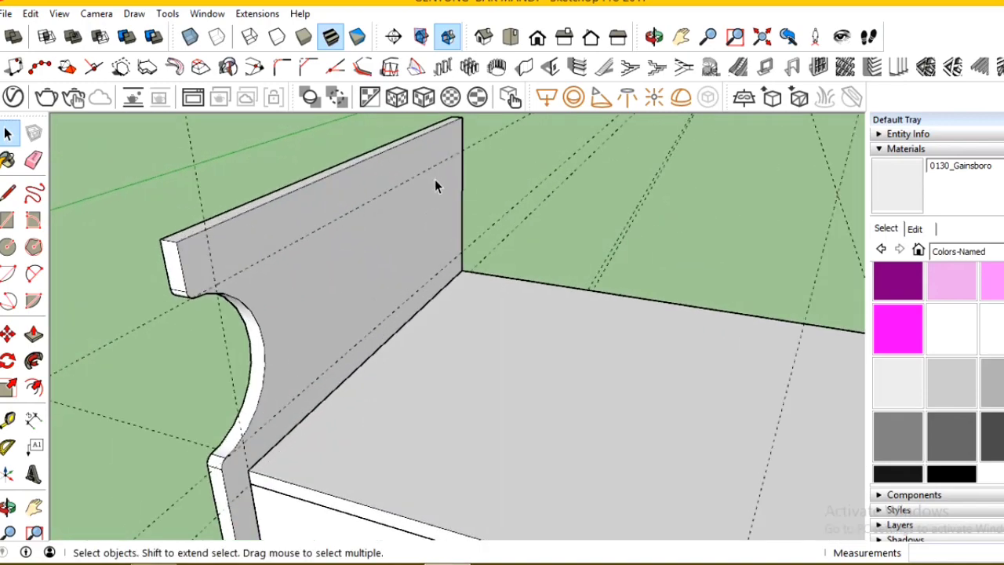
scroll(436, 186, down, 2)
scroll(429, 218, down, 3)
scroll(284, 300, down, 2)
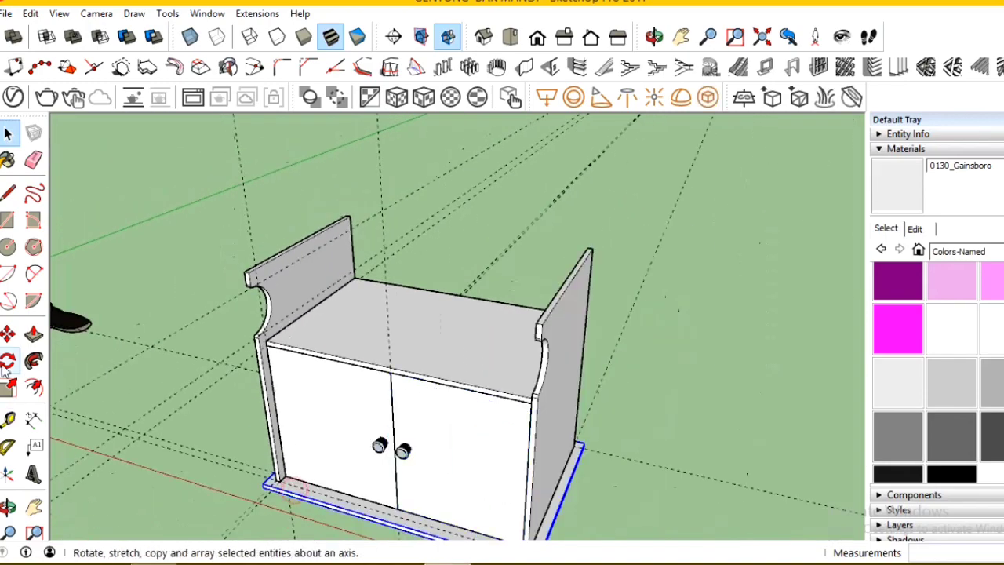
Copy the base board upward onto the side panels as the cabinet top.
click(8, 334)
scroll(291, 489, up, 4)
scroll(290, 494, up, 1)
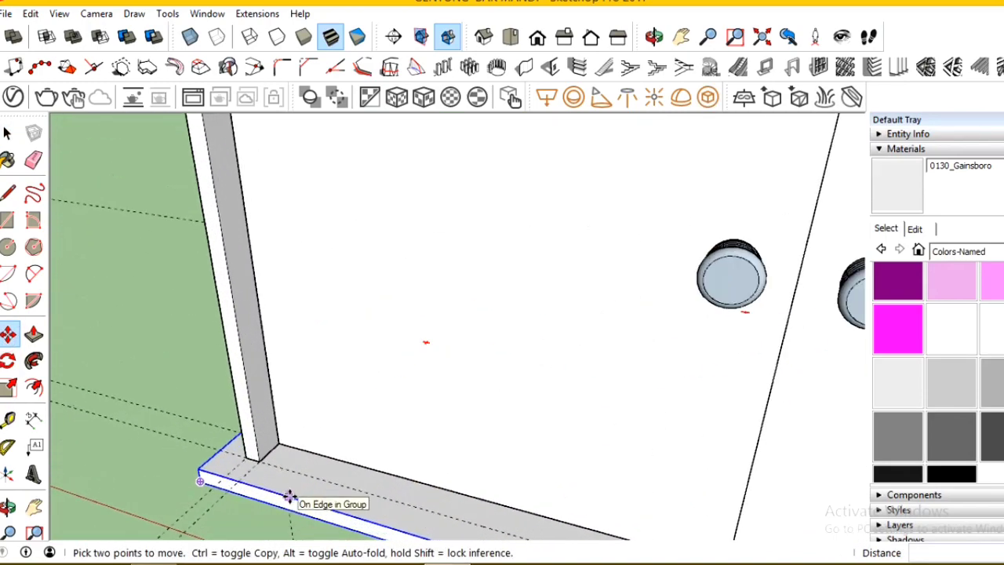
ctrl+click(290, 496)
scroll(291, 495, down, 5)
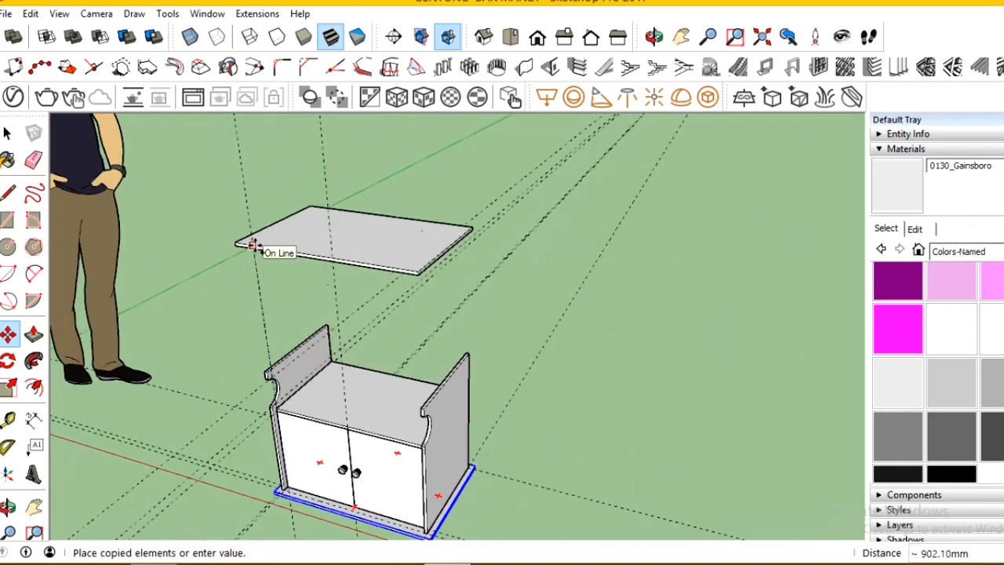
key(Escape)
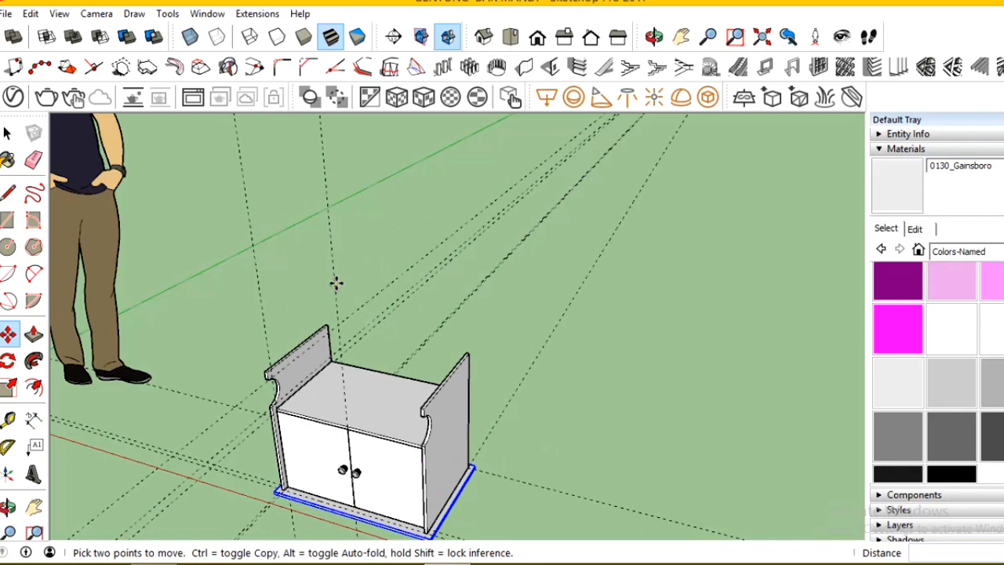
click(336, 282)
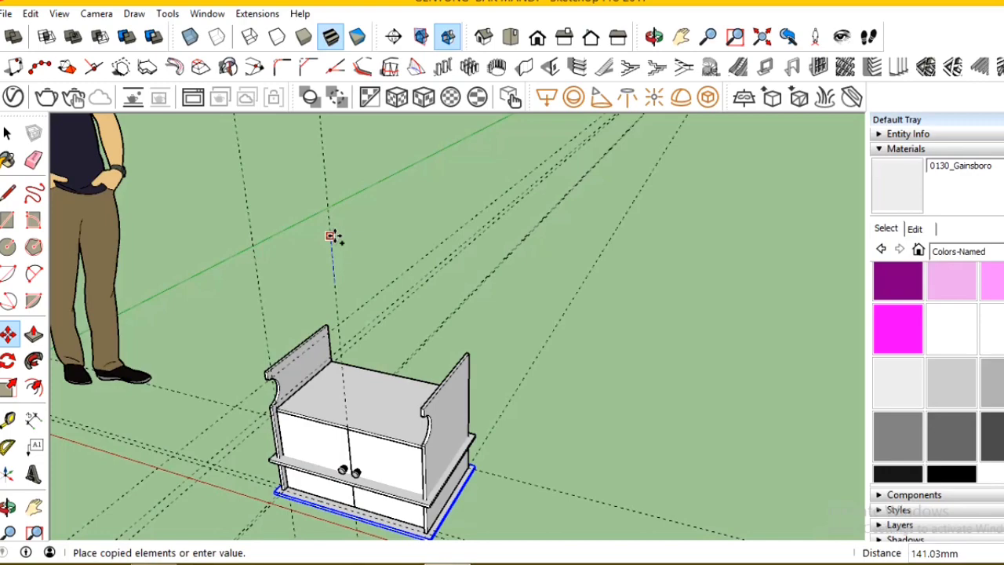
key(Return)
Adjust the copied top board's position so it overhangs the side panels.
scroll(426, 426, up, 5)
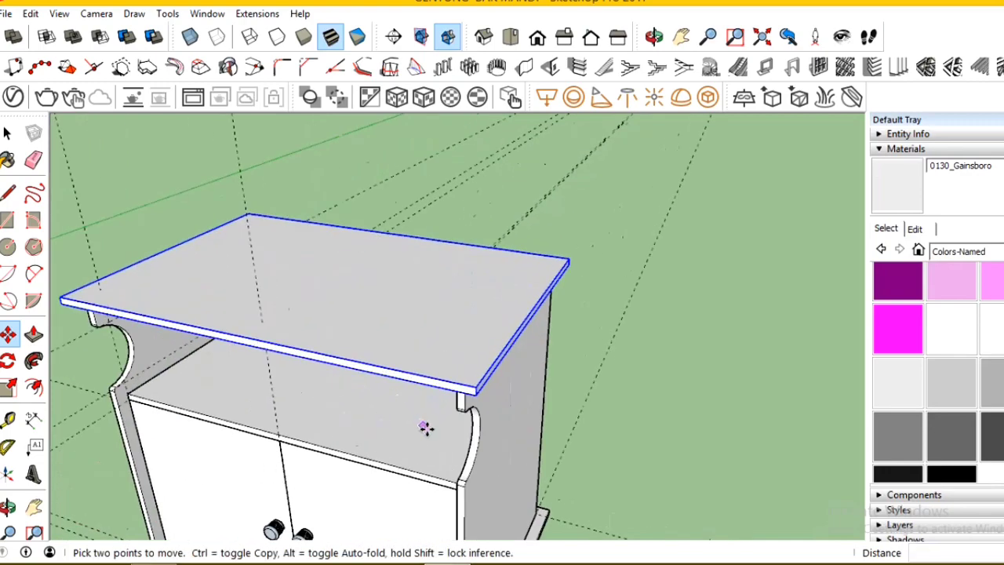
scroll(419, 164, up, 3)
mouse_move(419, 164)
middle_down()
mouse_move(429, 306)
mouse_move(455, 192)
middle_up()
scroll(453, 138, up, 3)
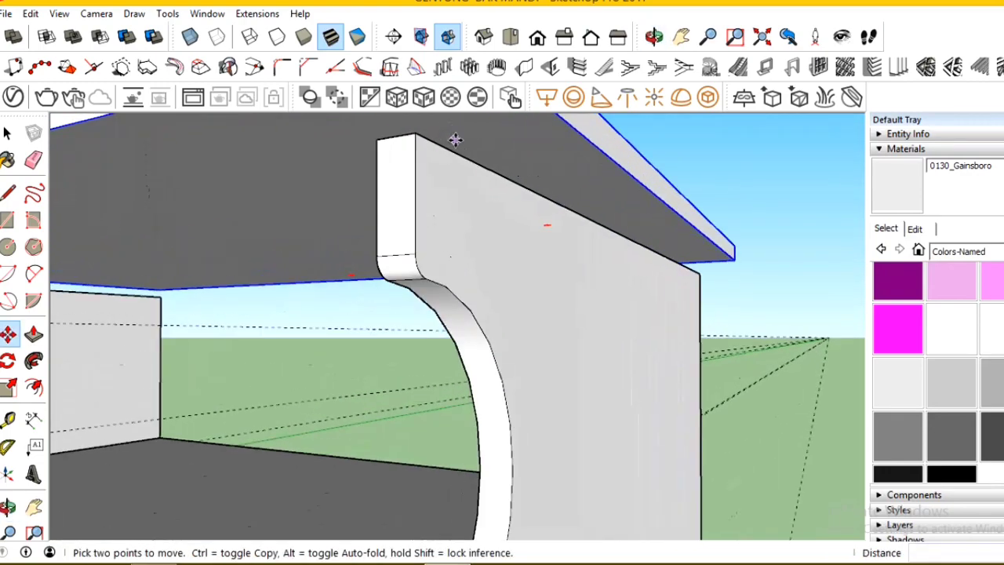
click(452, 139)
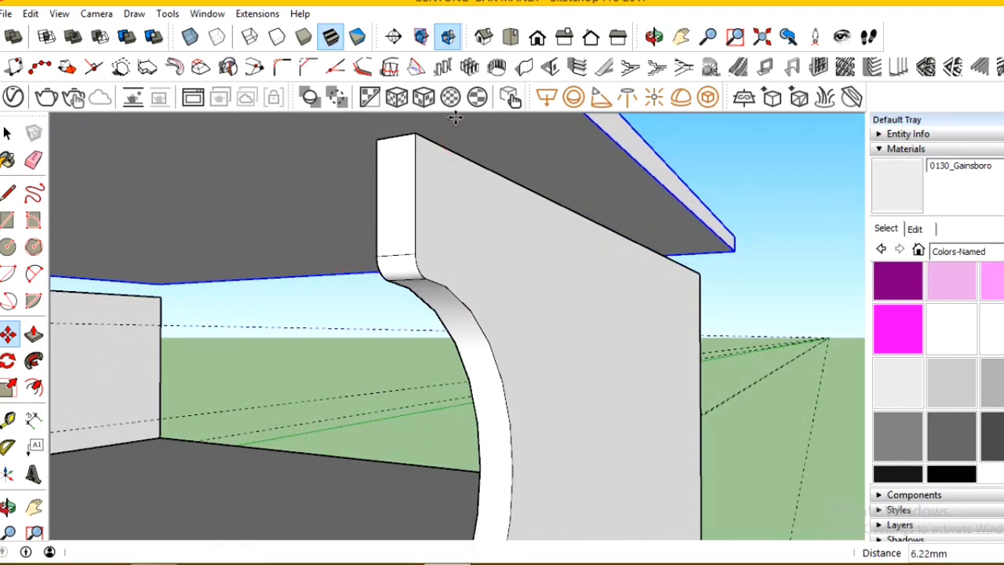
click(6, 422)
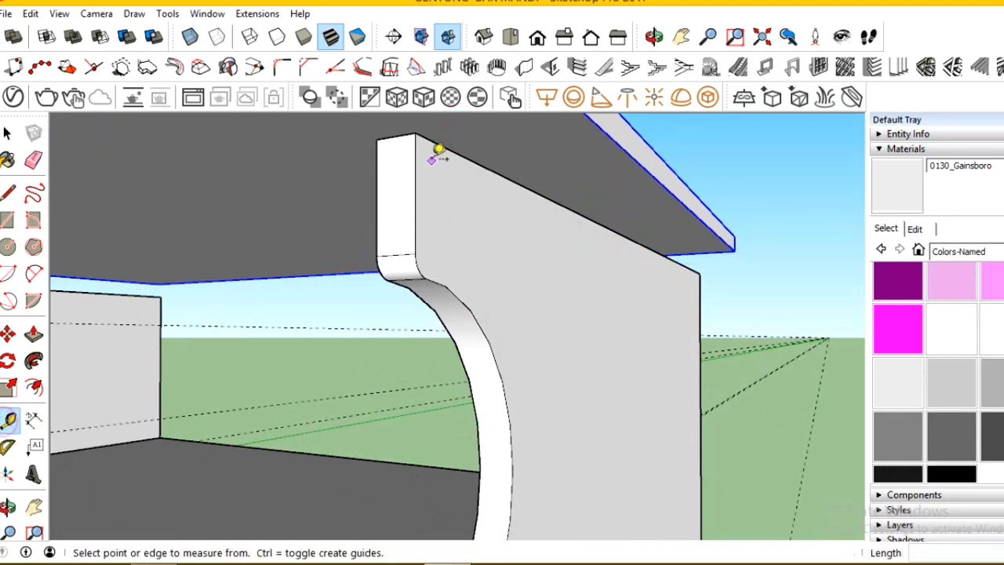
middle_drag(424, 232, 317, 153)
click(8, 334)
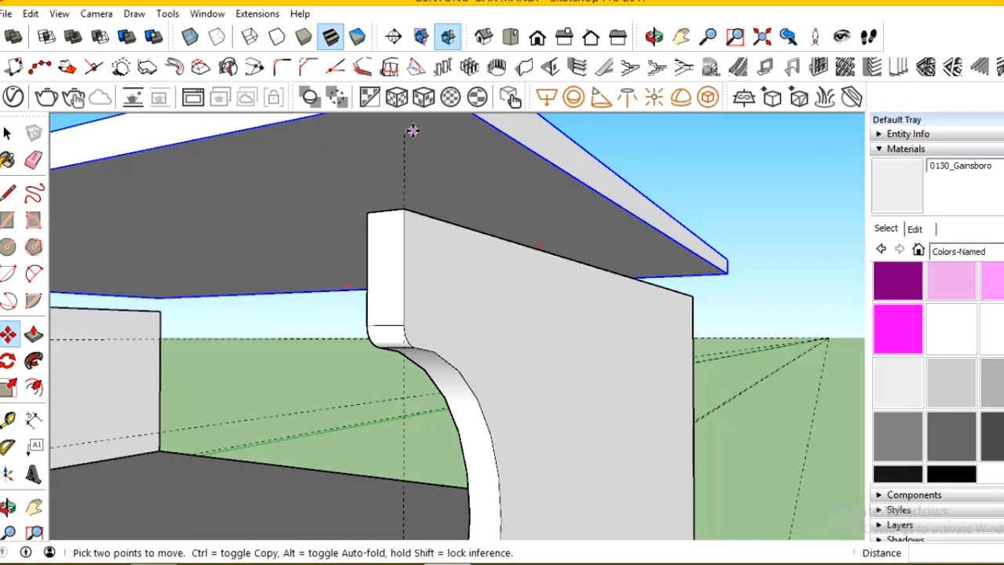
scroll(403, 136, down, 3)
scroll(405, 191, down, 2)
Deselect the top board and clear away the construction guide lines.
key(q)
mouse_move(406, 191)
middle_down()
mouse_move(476, 242)
mouse_move(510, 427)
middle_up()
scroll(510, 427, down, 5)
key(m)
key(e)
scroll(377, 369, down, 2)
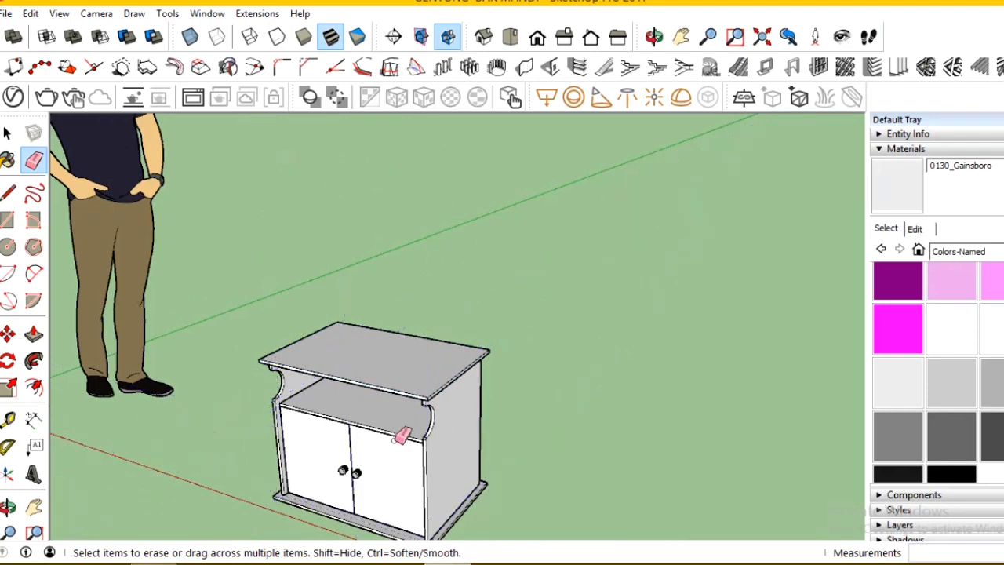
Draw a rectangle over the cabinet's open back up to the shelf and group it.
middle_drag(404, 432, 123, 471)
scroll(459, 406, up, 4)
key(r)
key(e)
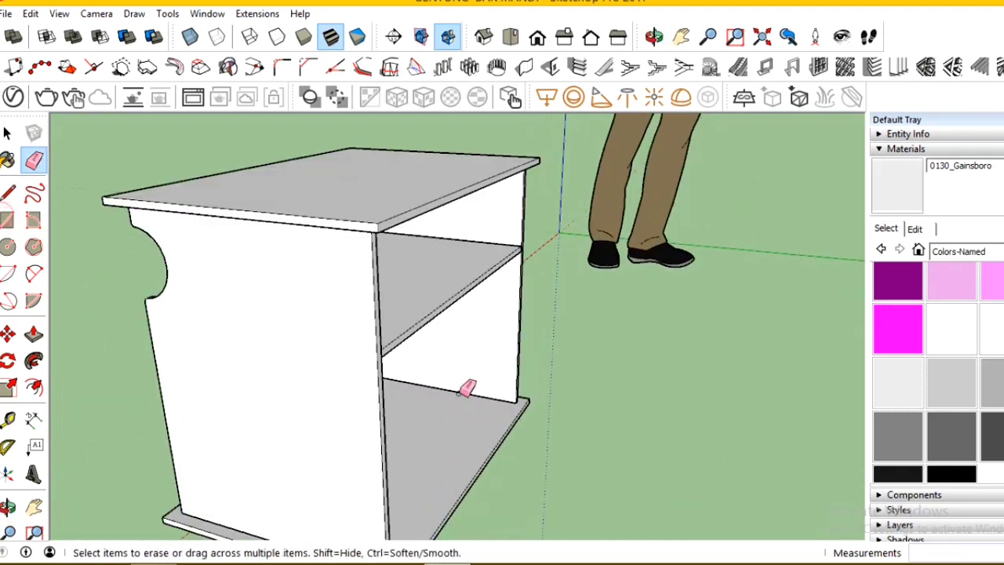
key(r)
scroll(509, 411, up, 3)
scroll(522, 393, down, 3)
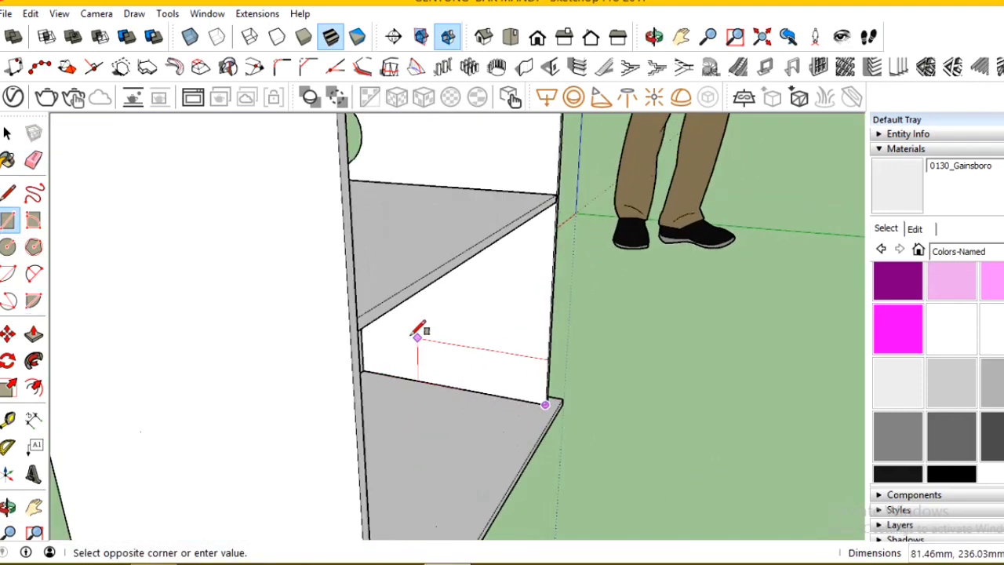
click(362, 320)
key(p)
click(7, 133)
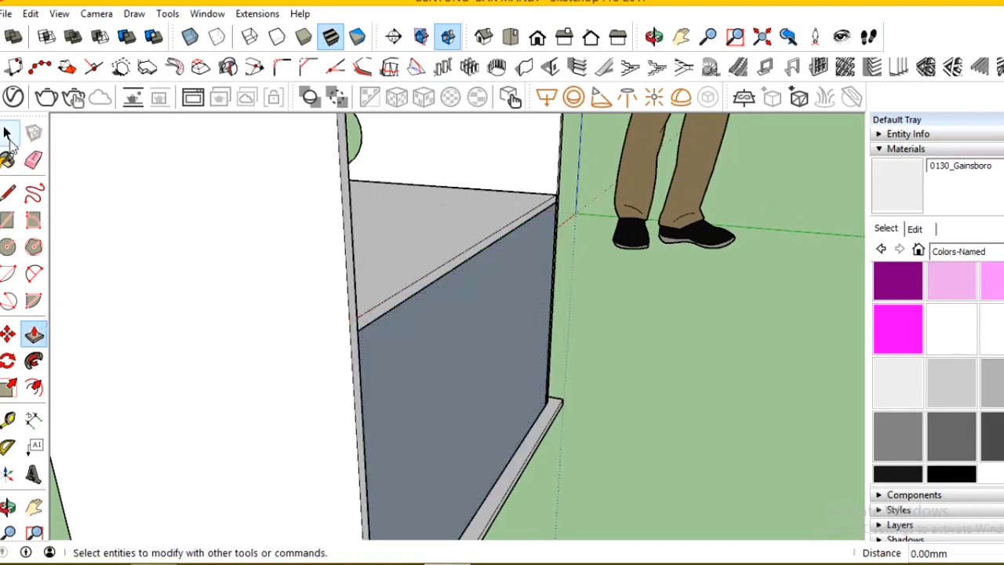
click(432, 367)
right_click(432, 367)
click(493, 210)
Give the back panel a 10 mm thickness inside its group.
double_click(438, 335)
key(p)
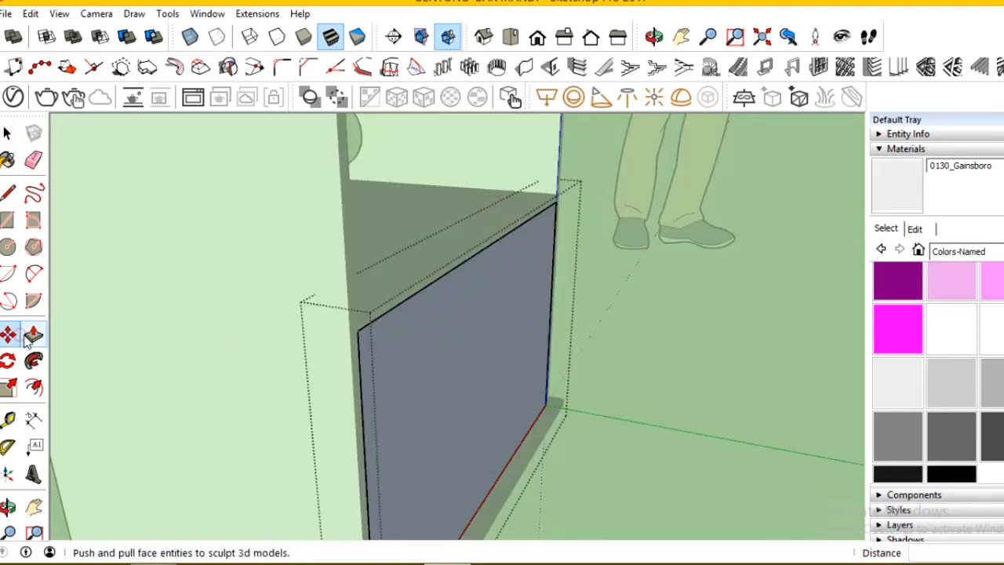
click(408, 419)
text(10)
key(Return)
key(space)
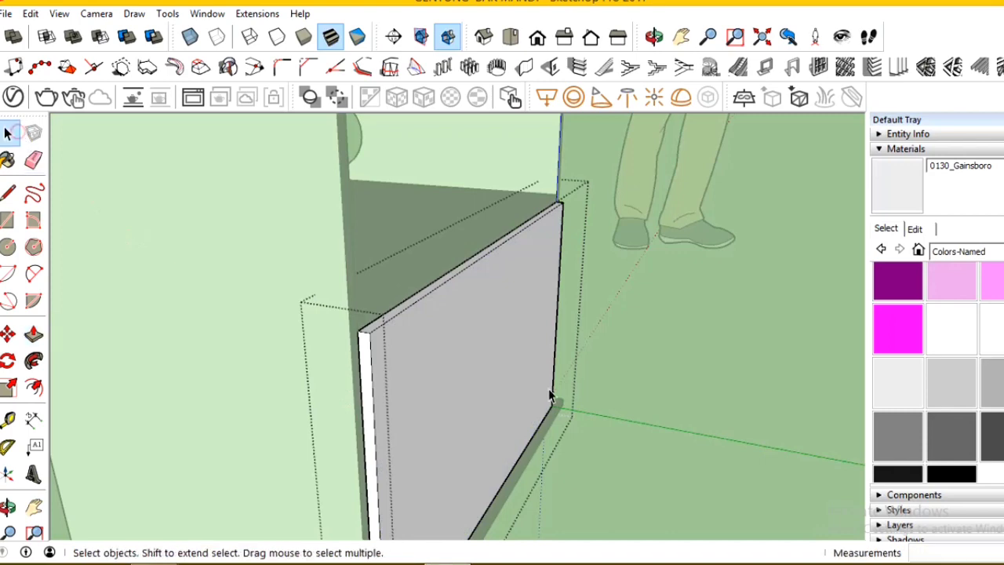
key(Escape)
Move the back panel group into place between the base and the shelf.
click(497, 327)
key(m)
scroll(369, 333, up, 1)
click(369, 333)
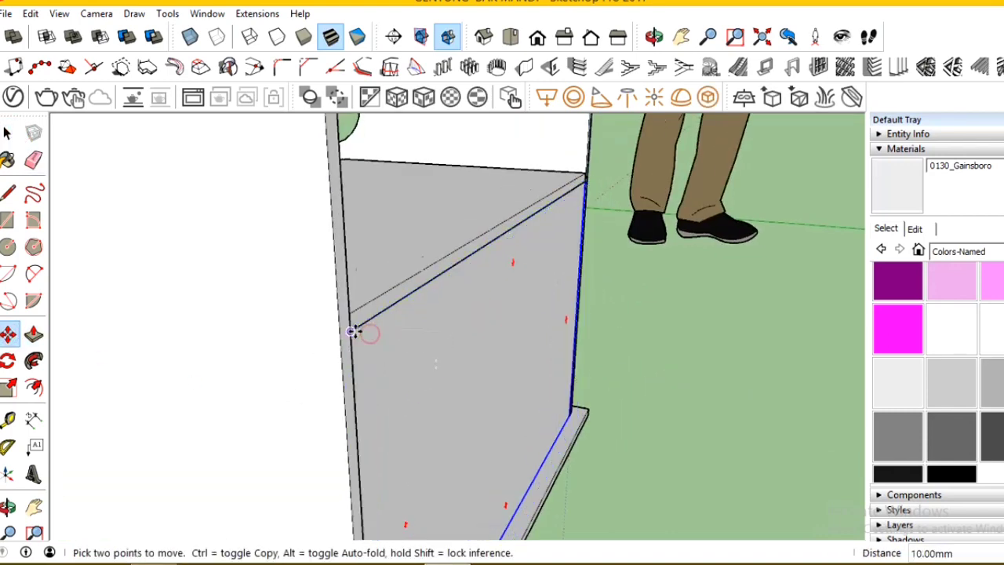
scroll(361, 322, down, 3)
middle_drag(363, 312, 755, 294)
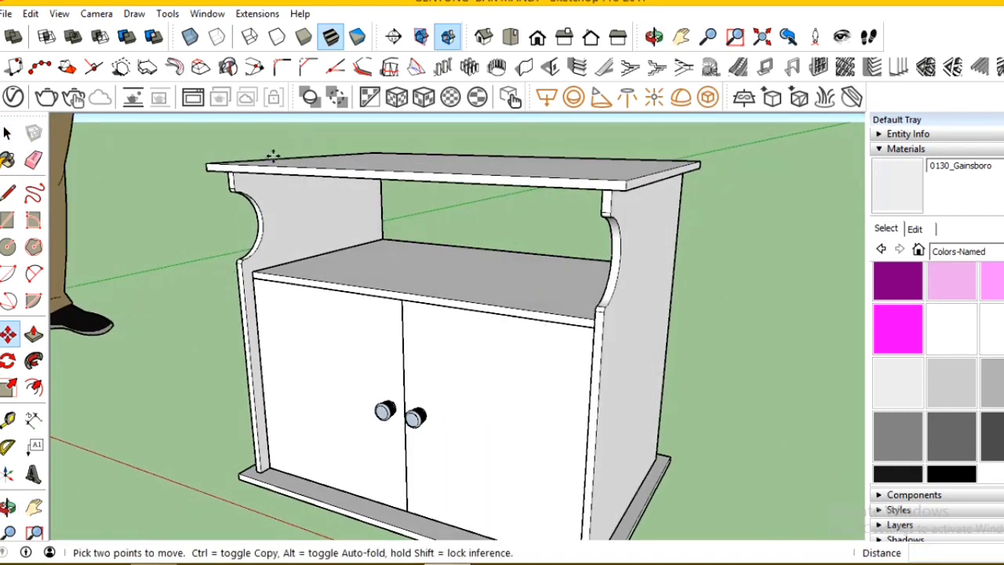
Place parallel guide lines along the left side panel's top edge, removing an unwanted one.
scroll(269, 152, up, 5)
mouse_move(269, 212)
middle_down()
mouse_move(157, 275)
mouse_move(181, 236)
middle_up()
key(t)
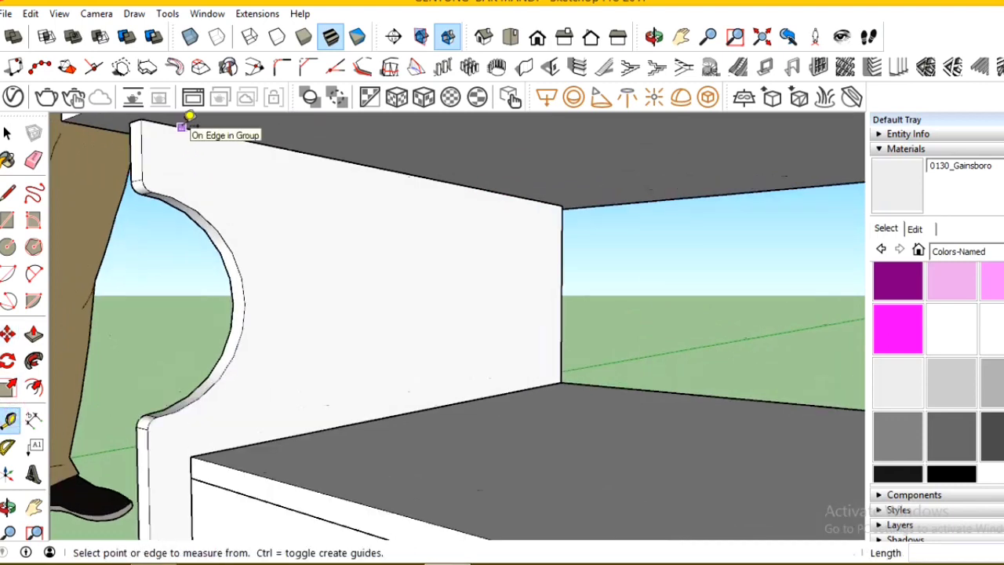
click(181, 127)
click(155, 174)
scroll(149, 165, up, 2)
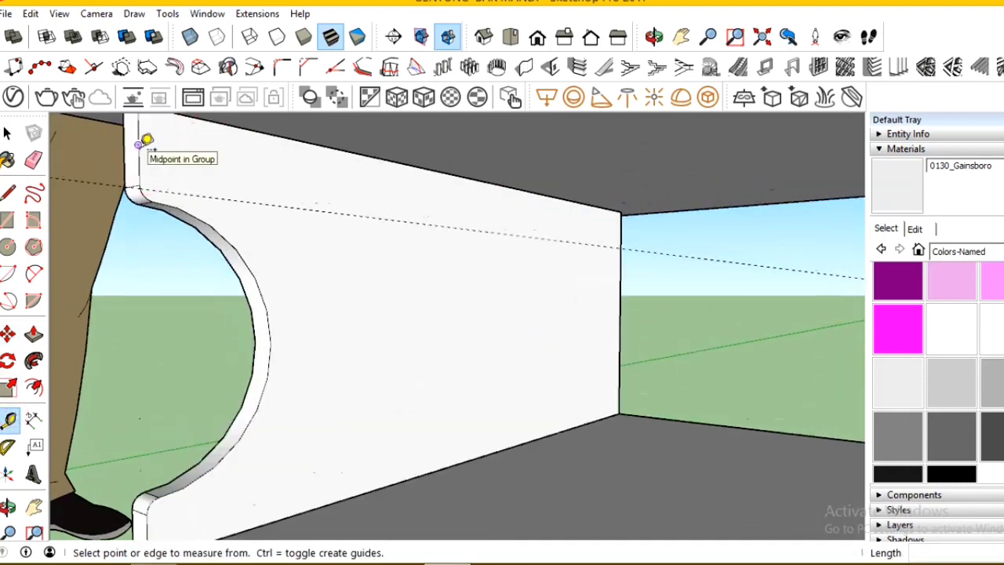
click(139, 164)
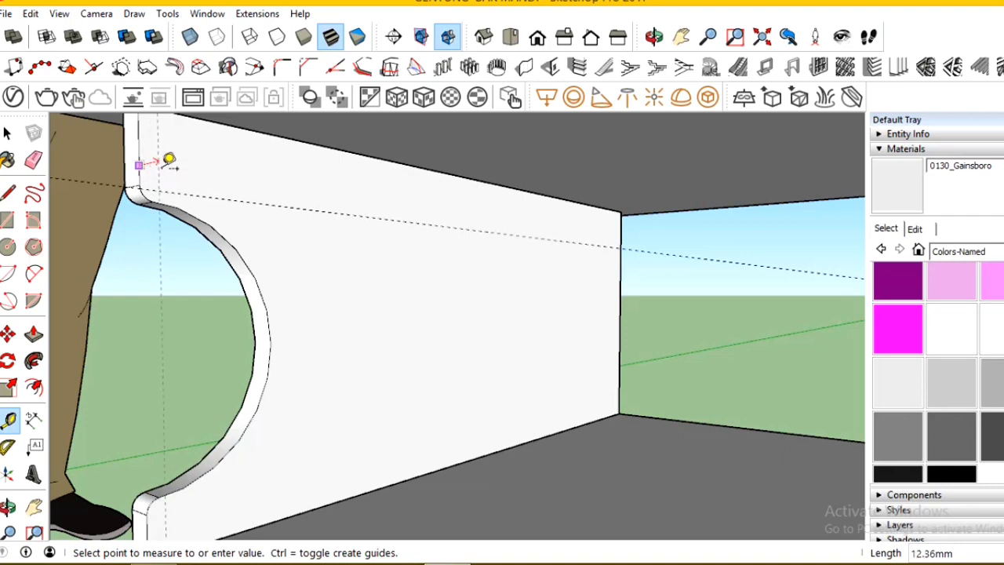
middle_drag(166, 166, 154, 136)
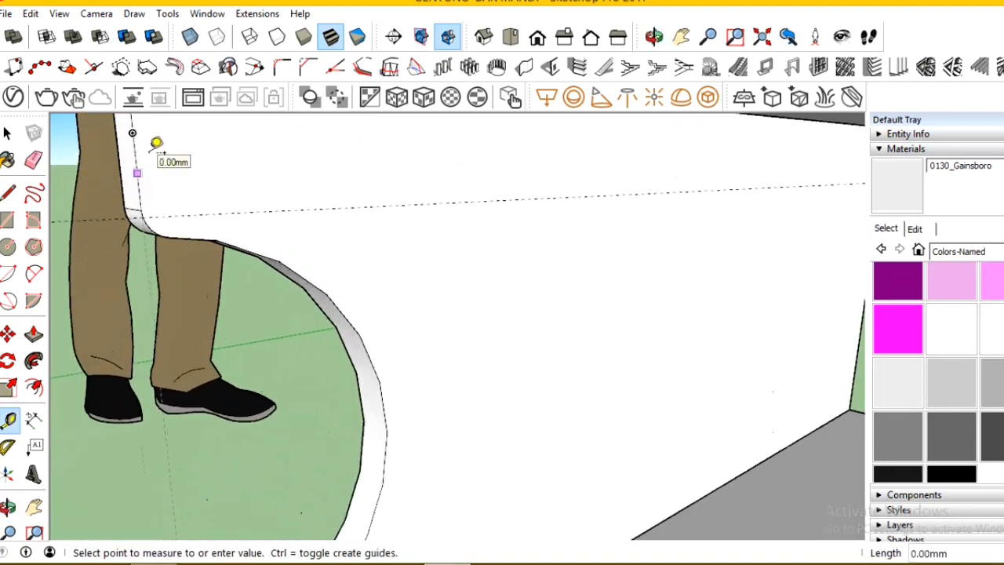
click(188, 208)
click(207, 213)
click(147, 197)
click(33, 160)
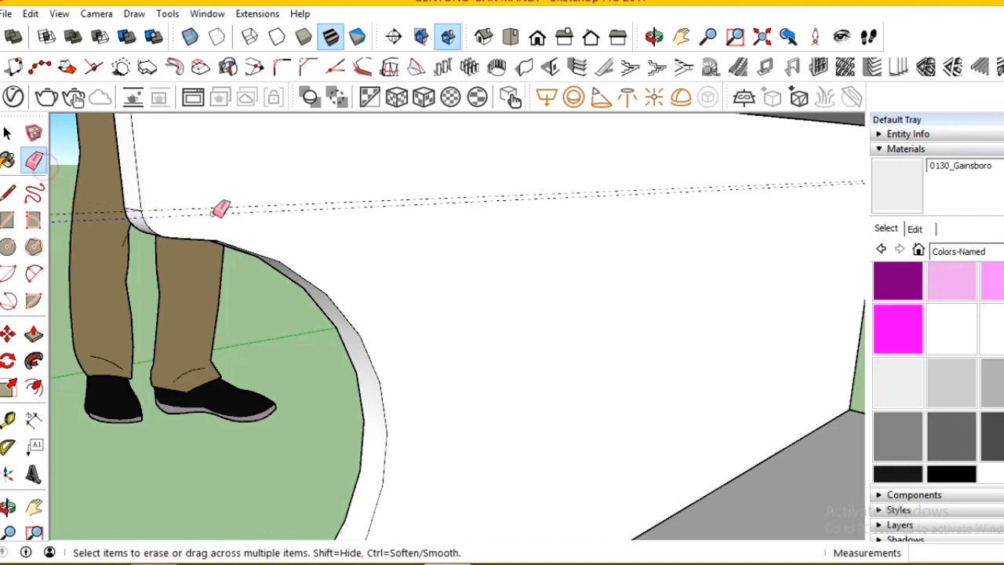
Add a guide 10 mm from the side panel's front edge.
middle_drag(220, 209, 225, 235)
click(7, 420)
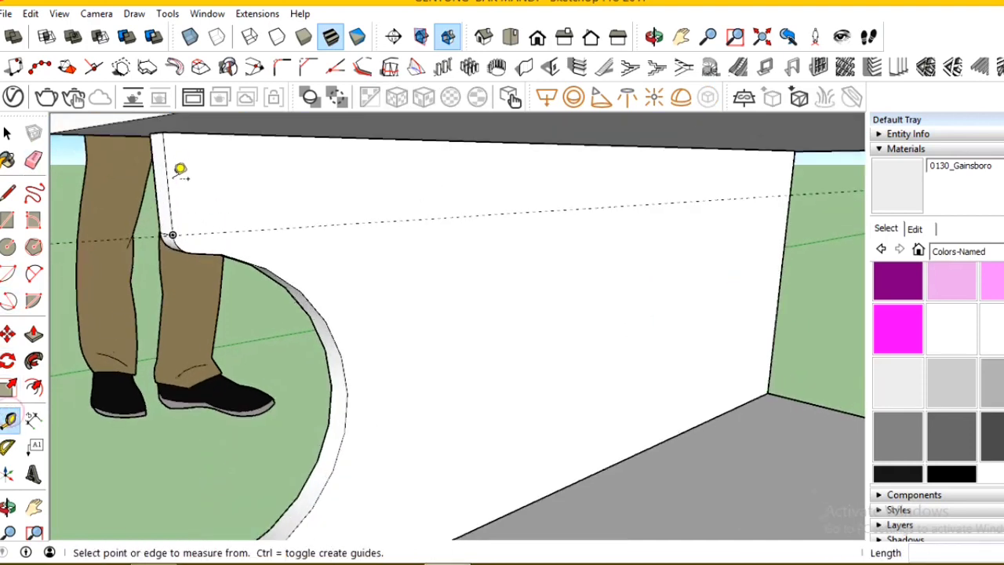
click(174, 177)
text(10)
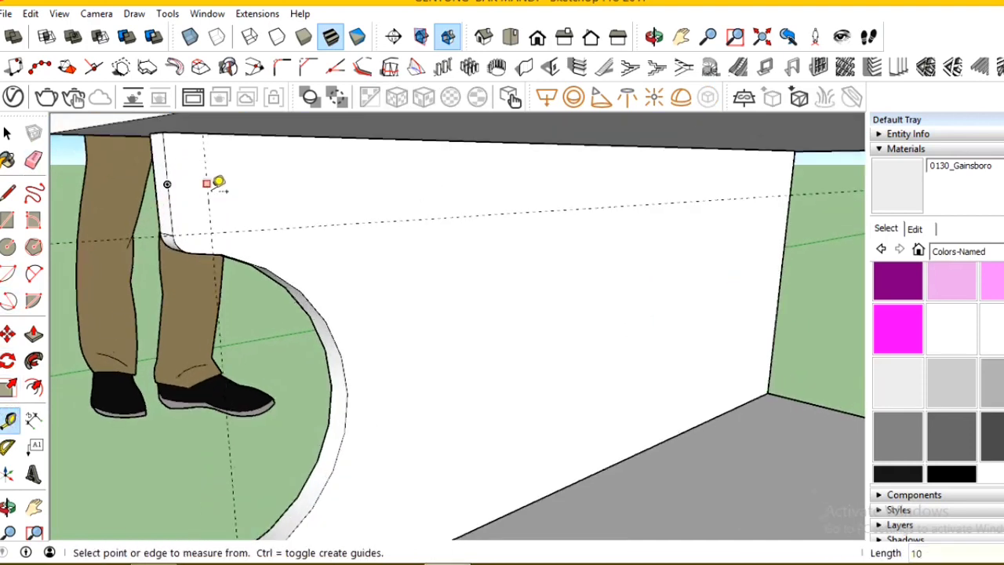
mouse_move(218, 182)
middle_down()
mouse_move(133, 218)
mouse_move(290, 156)
middle_up()
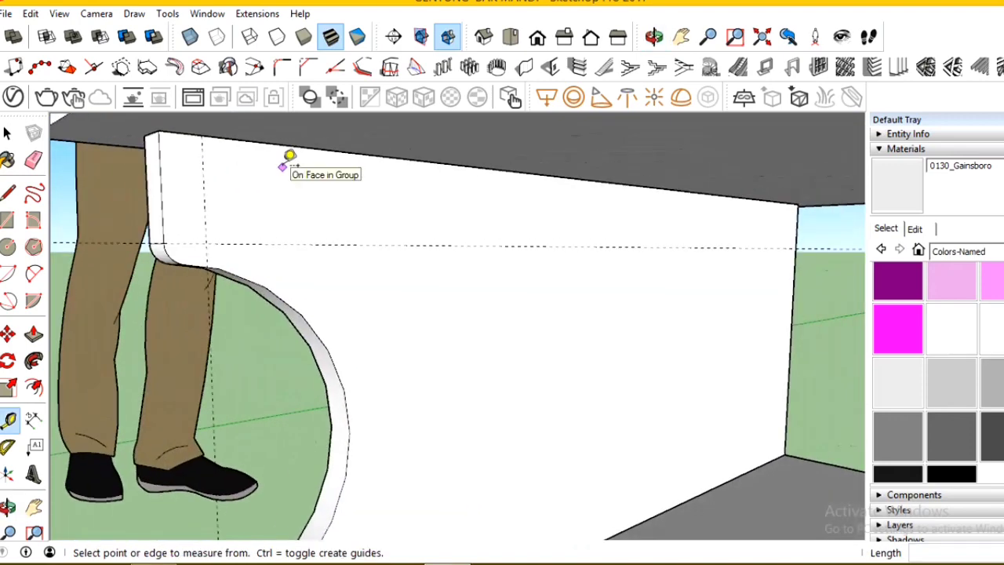
click(163, 212)
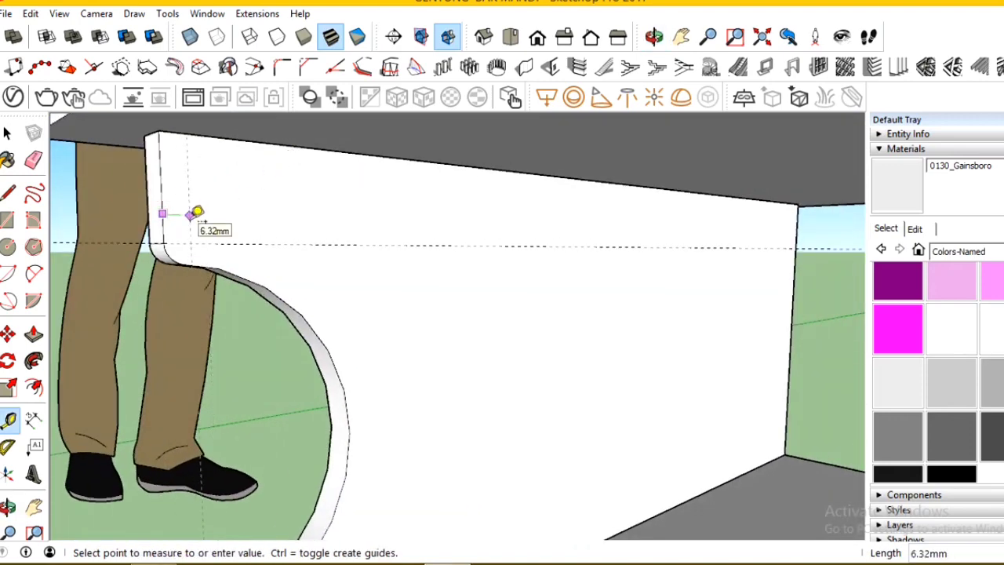
key(Return)
Draw the rail's rectangle from the panel's top corner to the guide intersection and group it.
click(8, 192)
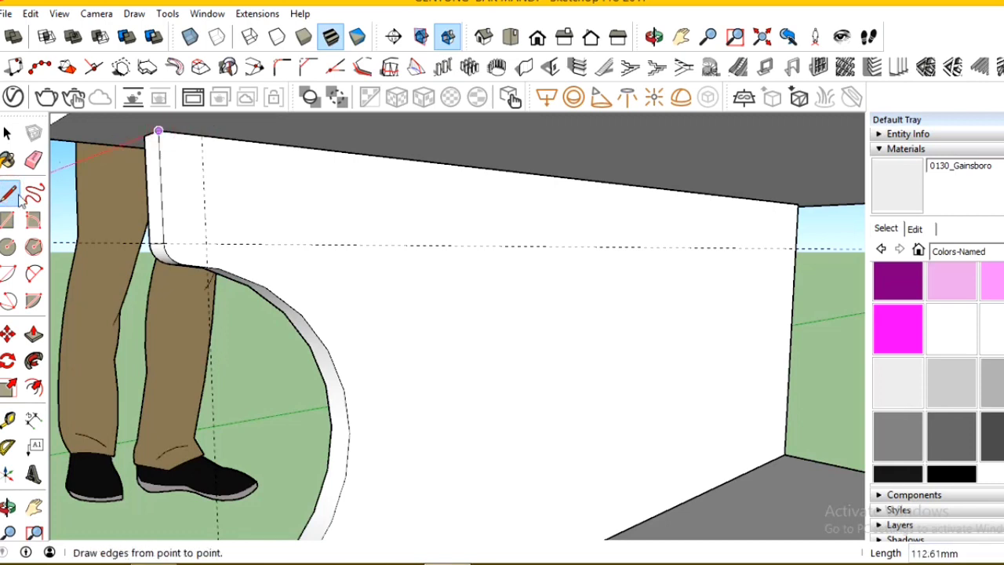
click(158, 131)
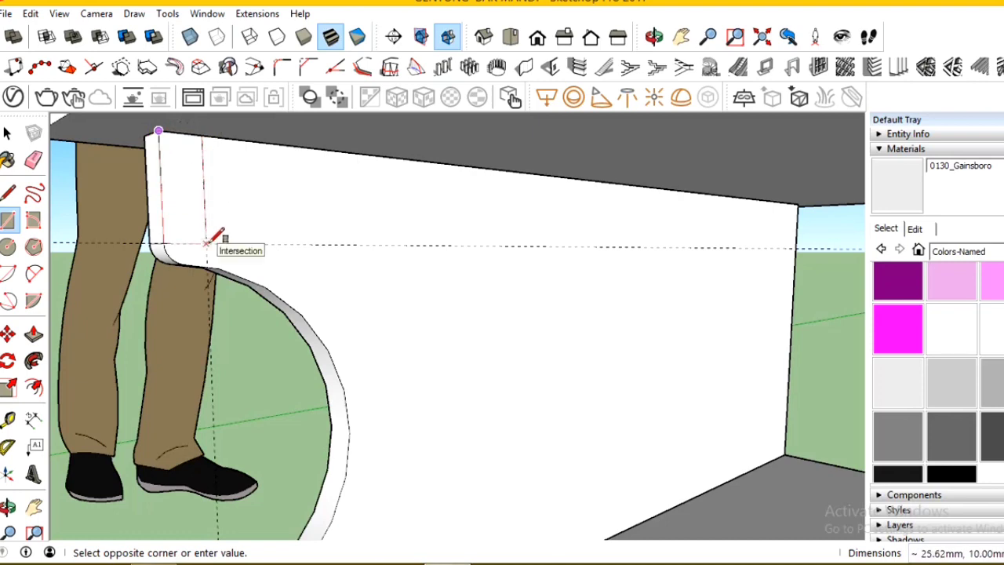
click(205, 244)
click(7, 133)
double_click(181, 180)
right_click(187, 186)
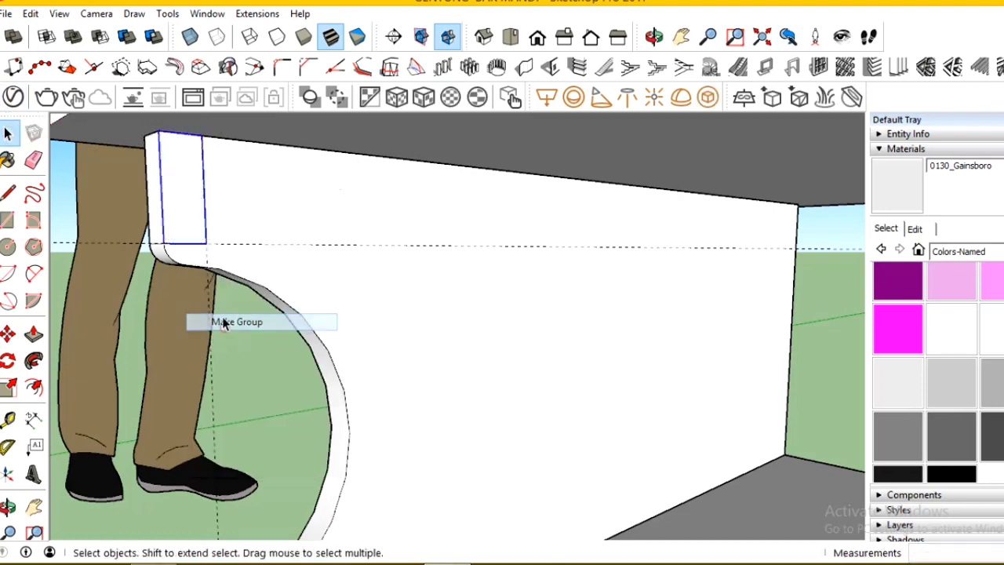
click(224, 323)
Extend the rail 540mm across the opening and close its group.
click(34, 335)
click(180, 197)
middle_drag(209, 209, 320, 229)
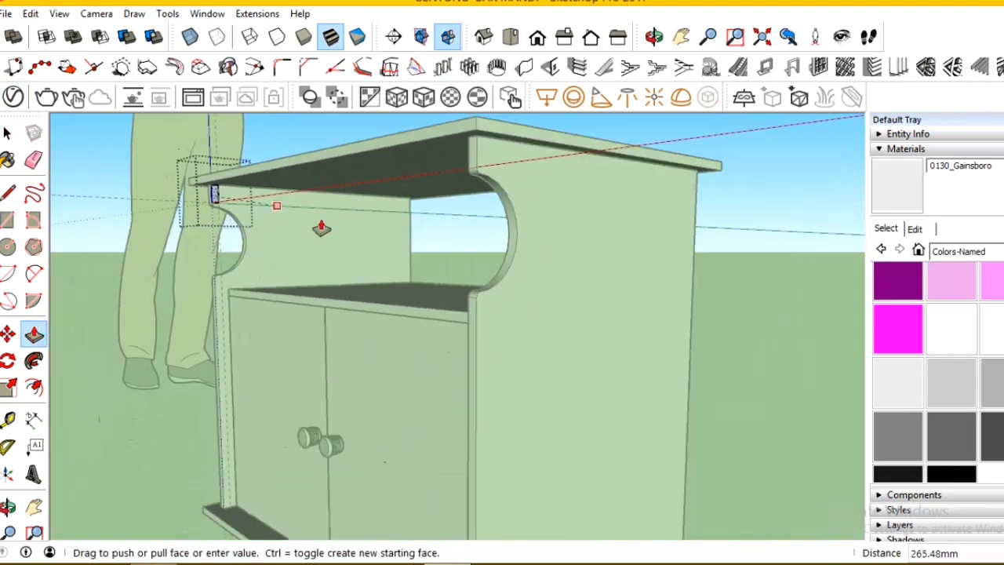
scroll(464, 161, up, 3)
click(464, 157)
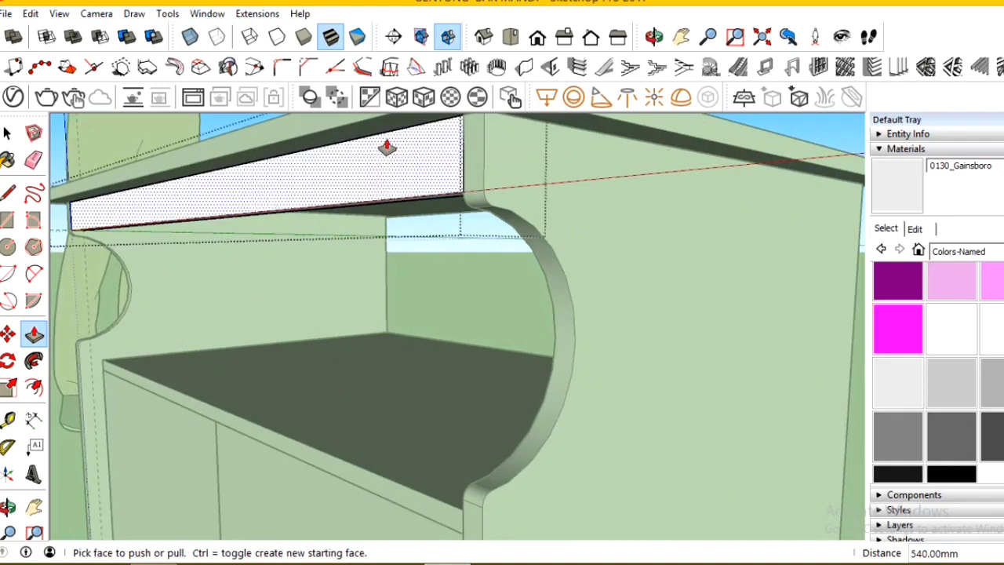
click(7, 134)
right_click(210, 124)
click(265, 130)
scroll(299, 249, down, 5)
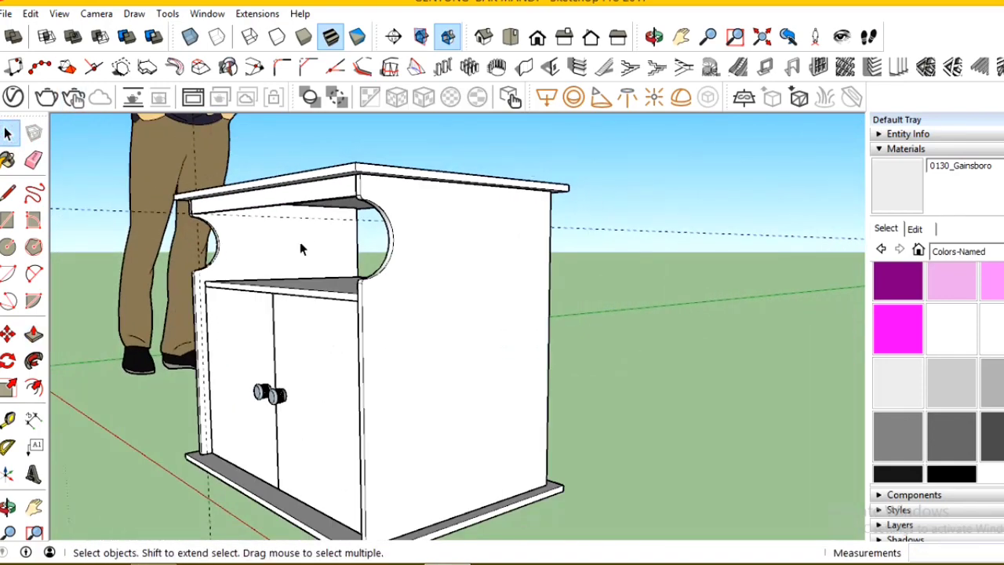
mouse_move(300, 249)
middle_down()
mouse_move(458, 340)
mouse_move(771, 309)
mouse_move(363, 162)
middle_up()
scroll(363, 163, down, 3)
Start a new Paint Bucket material and browse to the D: drive's Material SKP folder for a texture.
key(e)
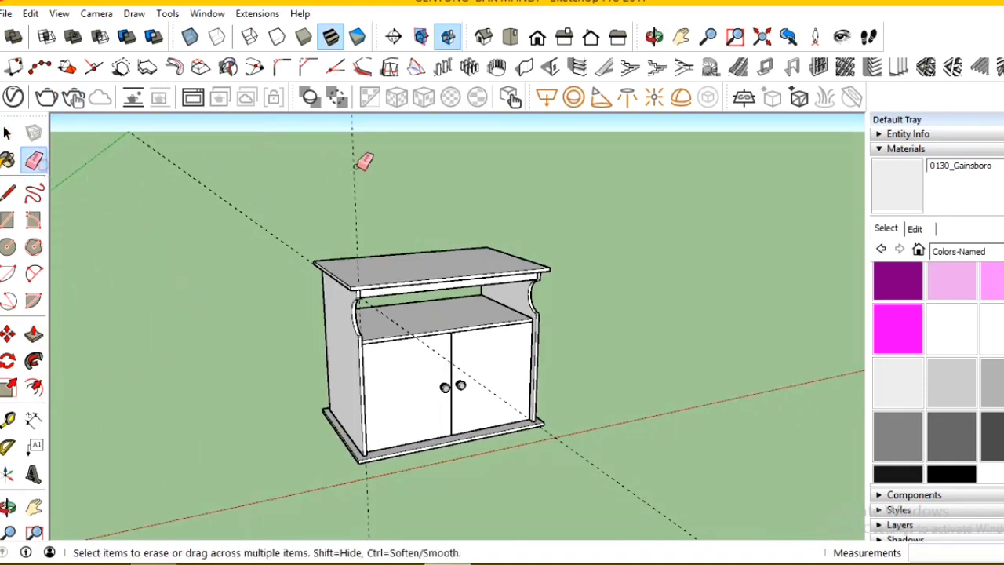
key(b)
click(972, 251)
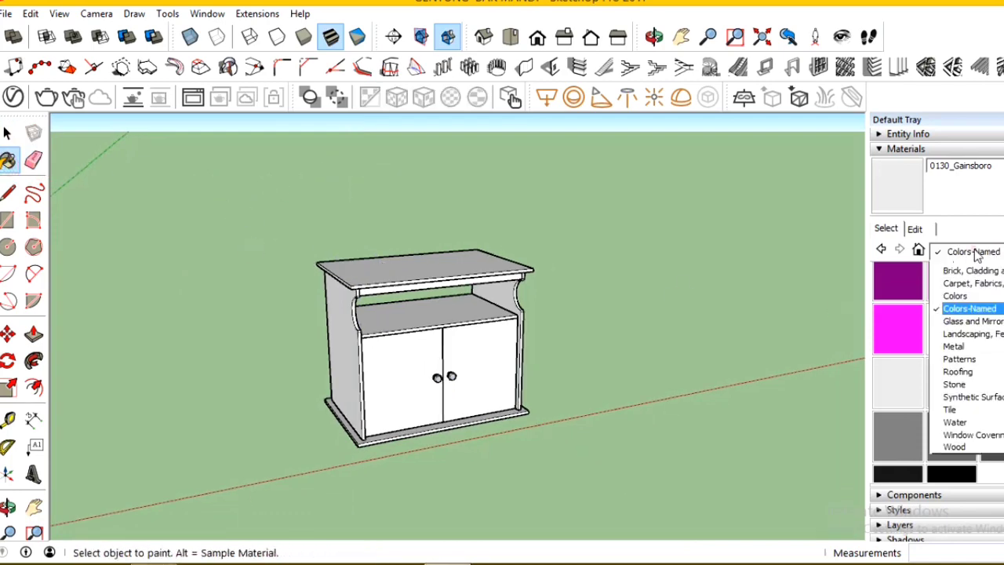
click(973, 251)
click(998, 205)
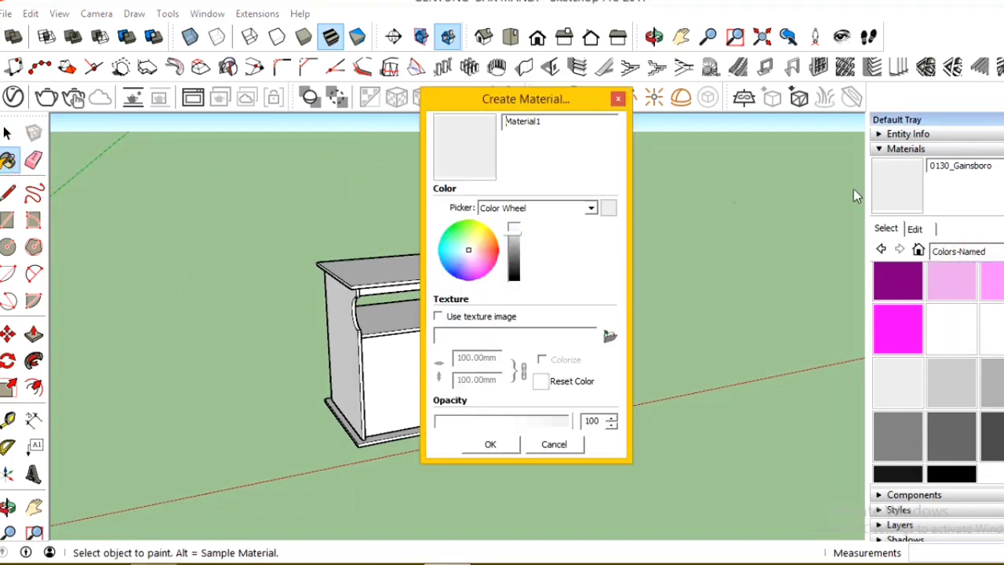
click(611, 337)
scroll(571, 326, down, 2)
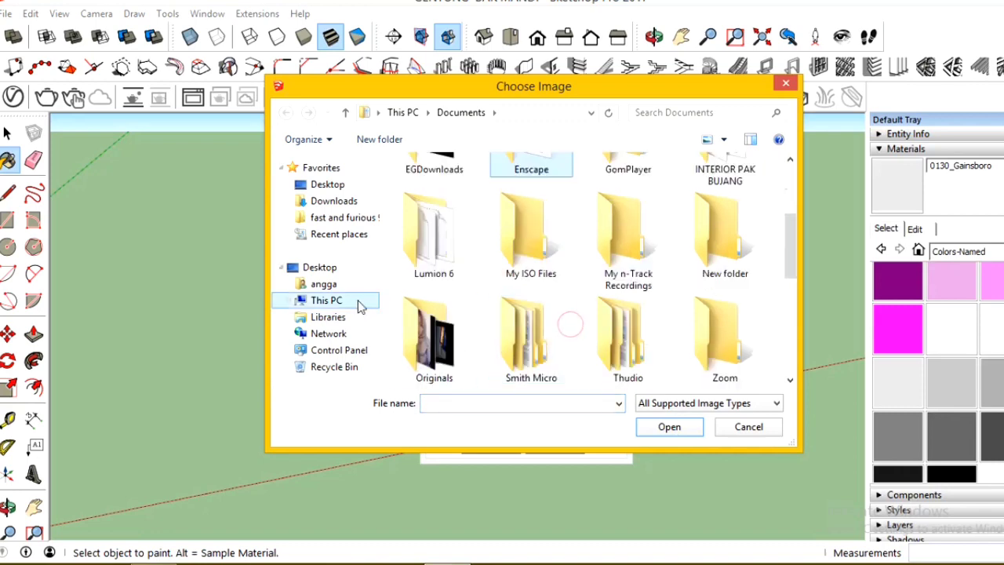
click(352, 299)
scroll(460, 321, down, 3)
double_click(461, 292)
scroll(460, 293, down, 10)
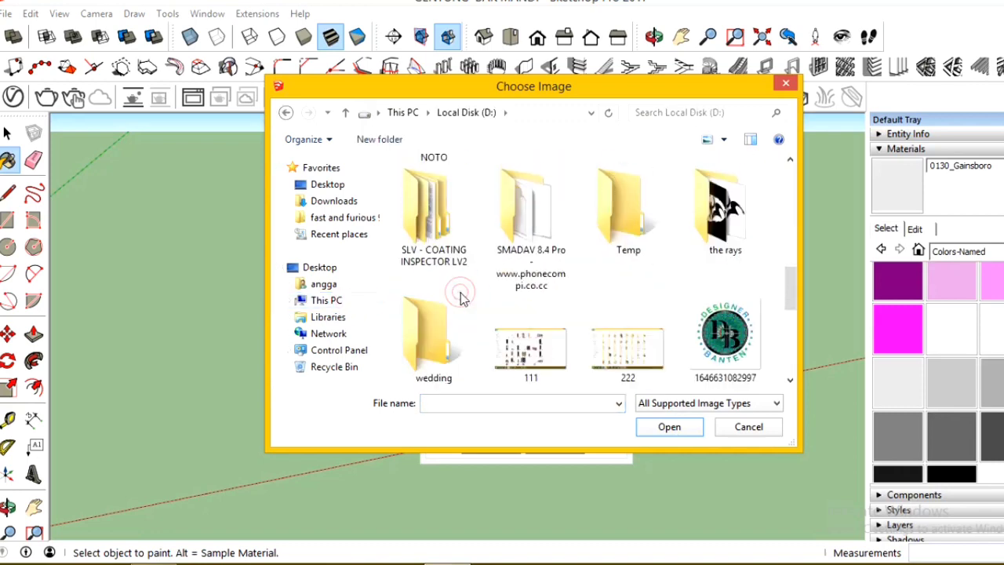
scroll(460, 293, up, 2)
scroll(461, 293, up, 4)
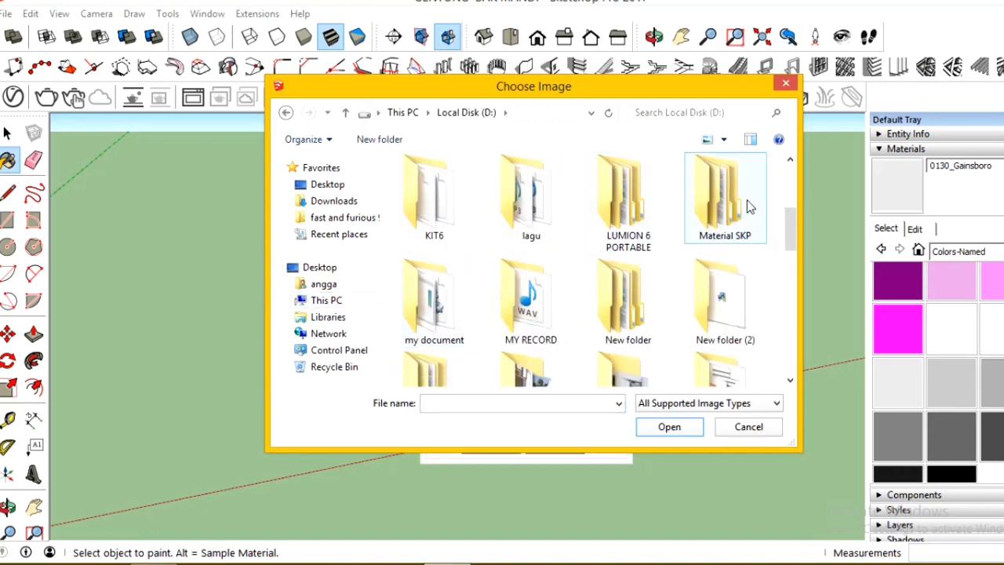
double_click(725, 201)
Load the 012bubinga_bump texture from Wood Furniture and confirm the dark wood material.
scroll(469, 317, down, 2)
scroll(469, 316, down, 1)
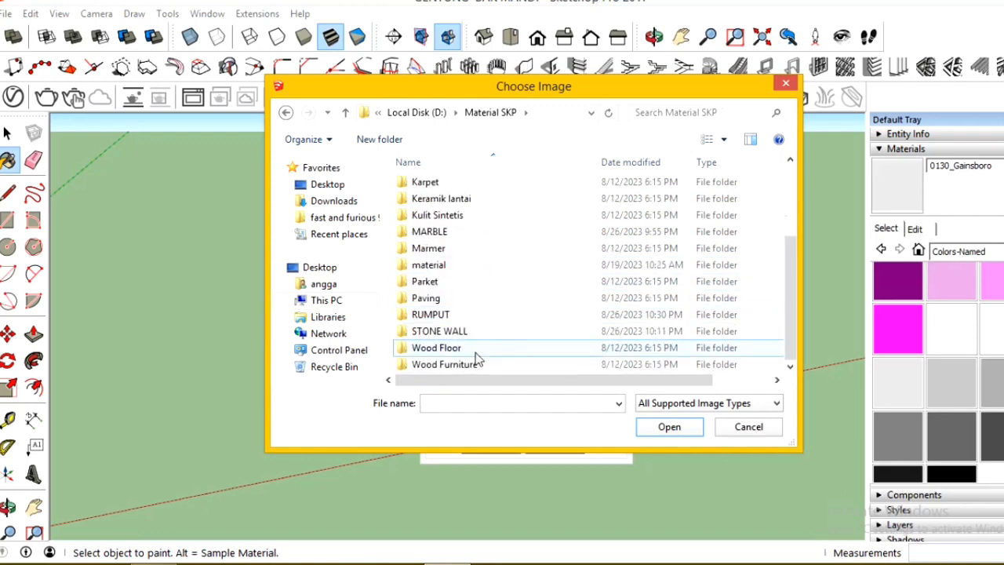
double_click(475, 365)
double_click(451, 186)
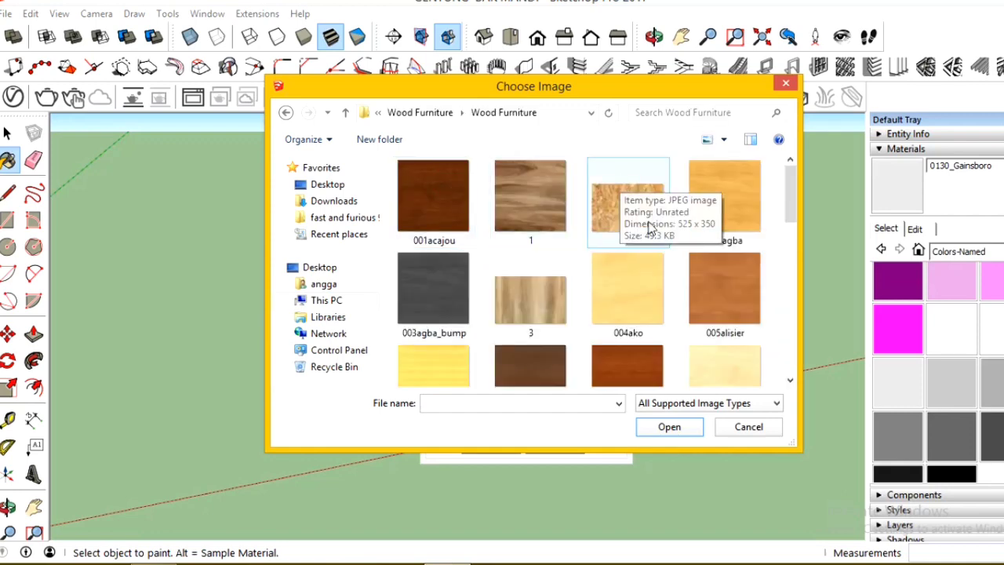
scroll(699, 281, down, 1)
scroll(699, 282, down, 2)
scroll(777, 320, down, 2)
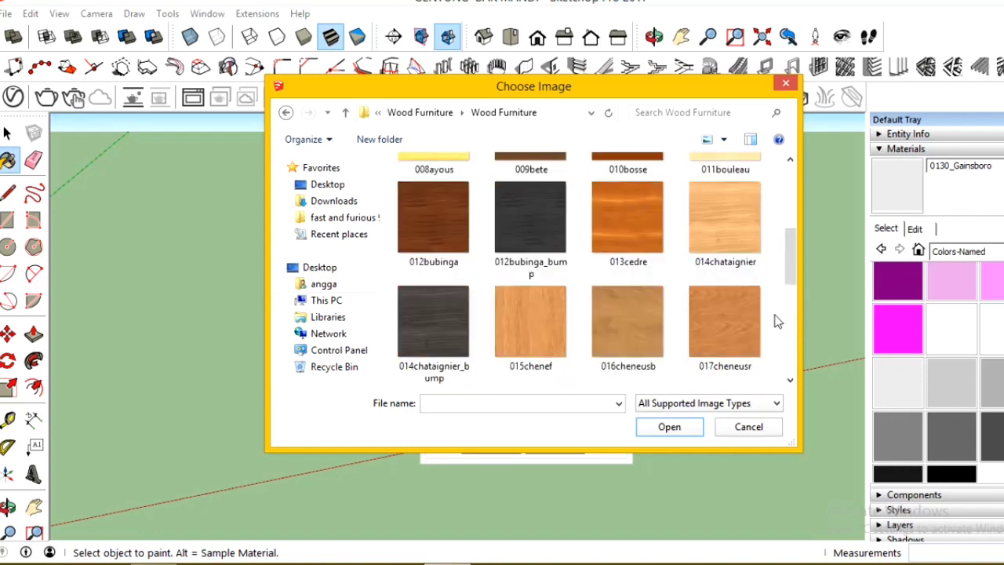
click(518, 280)
click(675, 426)
click(492, 445)
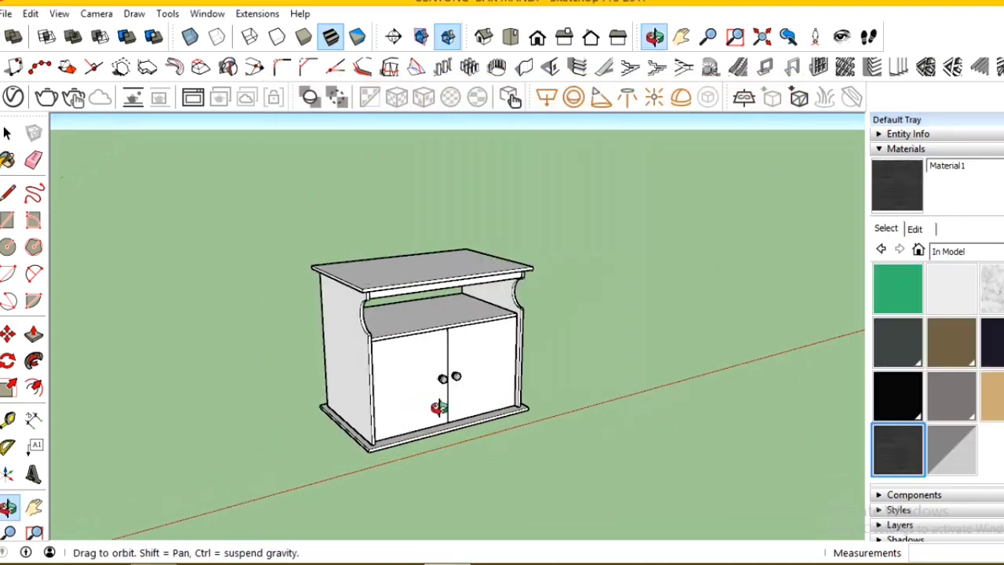
Paint the base, top, front rail, side panels, back panel and shelf with the dark wood.
scroll(352, 450, up, 3)
click(352, 451)
scroll(405, 220, down, 3)
click(406, 219)
scroll(405, 220, up, 2)
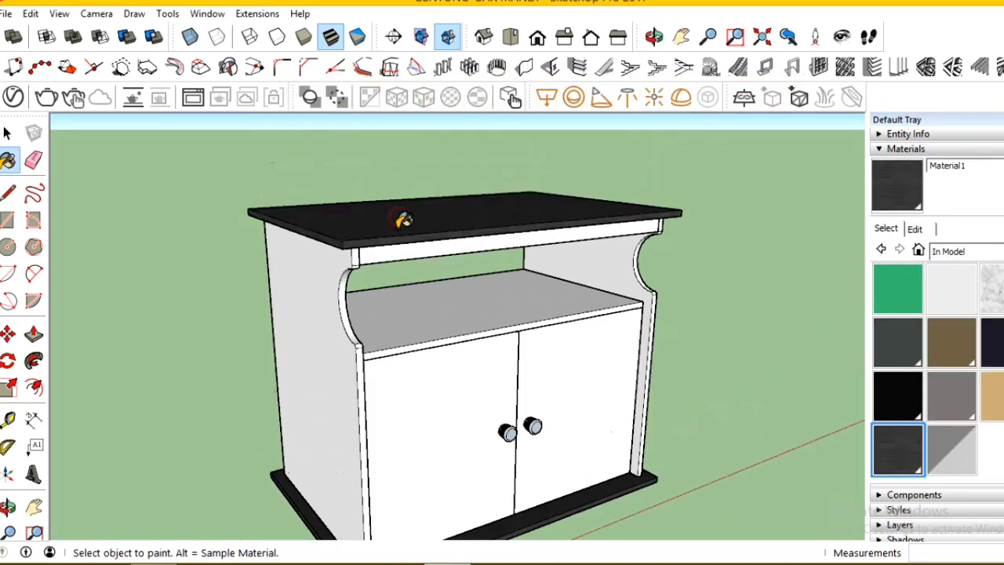
scroll(403, 222, up, 2)
click(338, 252)
click(314, 264)
click(620, 259)
scroll(453, 313, down, 3)
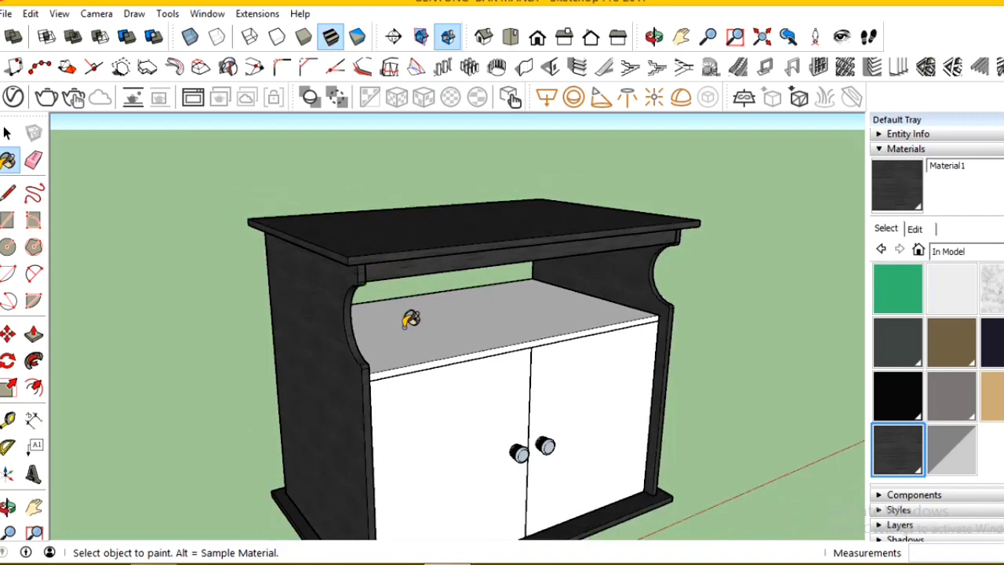
click(404, 328)
mouse_move(531, 298)
middle_down()
mouse_move(432, 352)
mouse_move(466, 380)
mouse_move(545, 382)
middle_up()
click(466, 381)
Create a new light wood material from the 025eyong.jpg texture image.
click(970, 240)
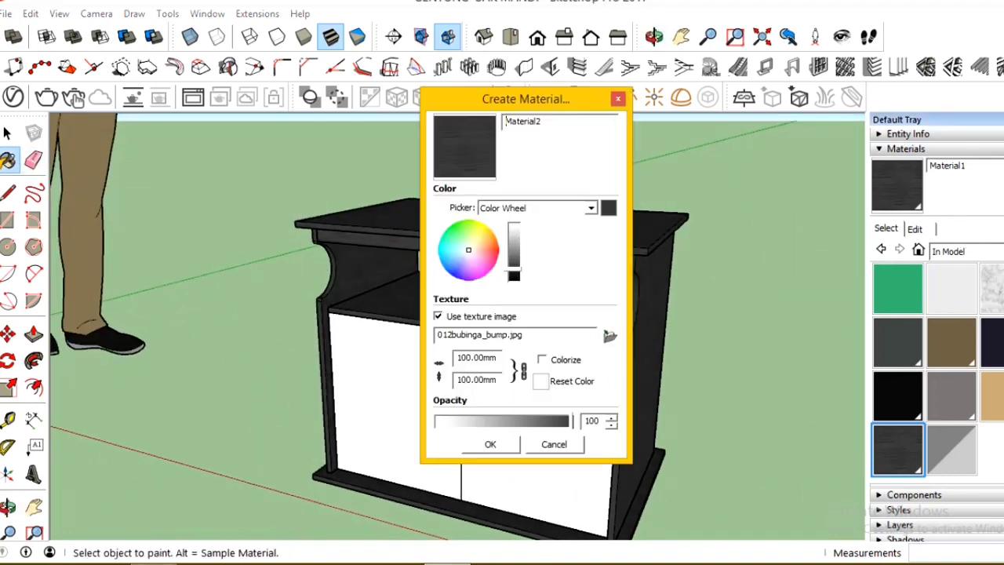
click(607, 332)
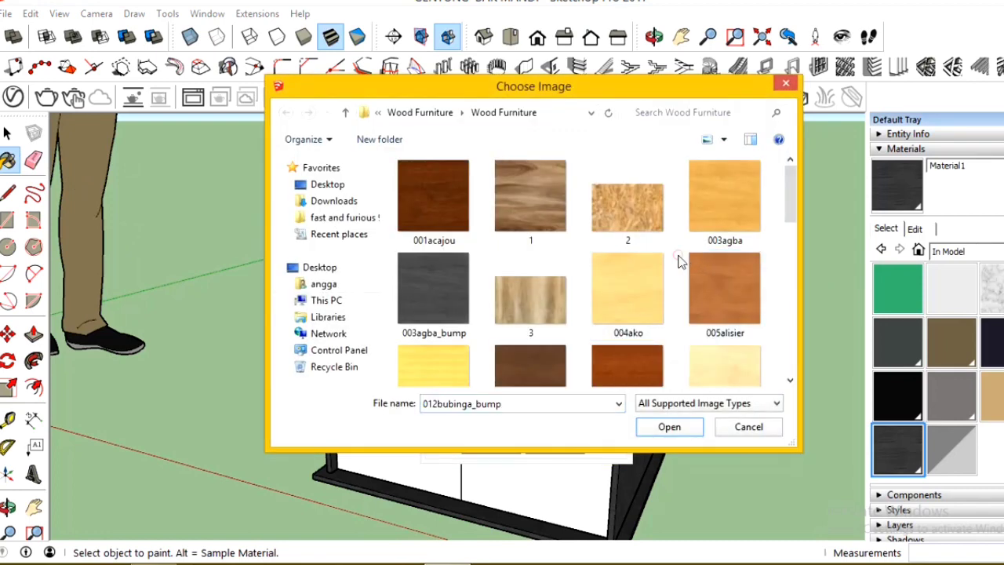
scroll(681, 262, down, 1)
scroll(681, 262, down, 2)
scroll(681, 262, down, 1)
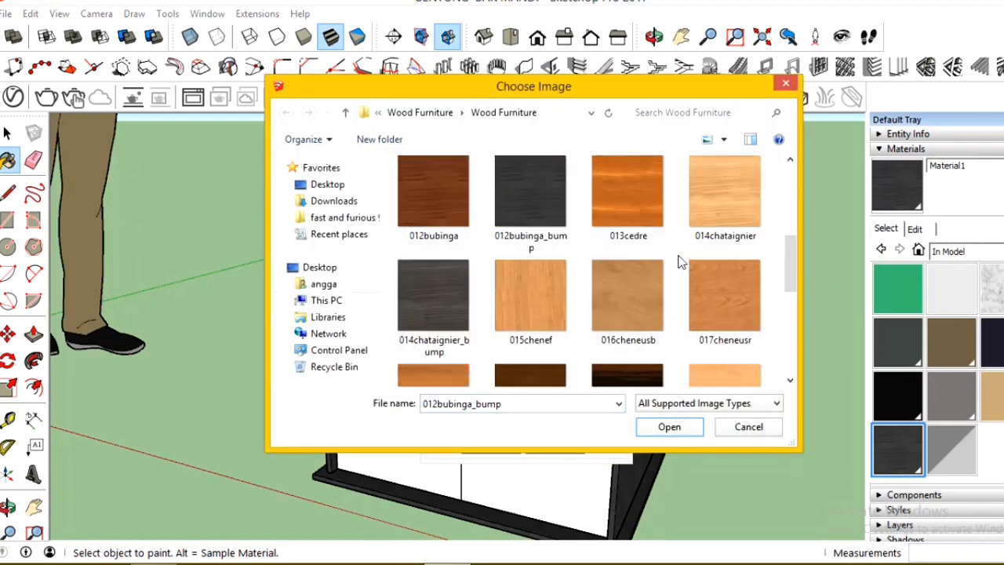
scroll(681, 262, down, 2)
scroll(681, 262, down, 2)
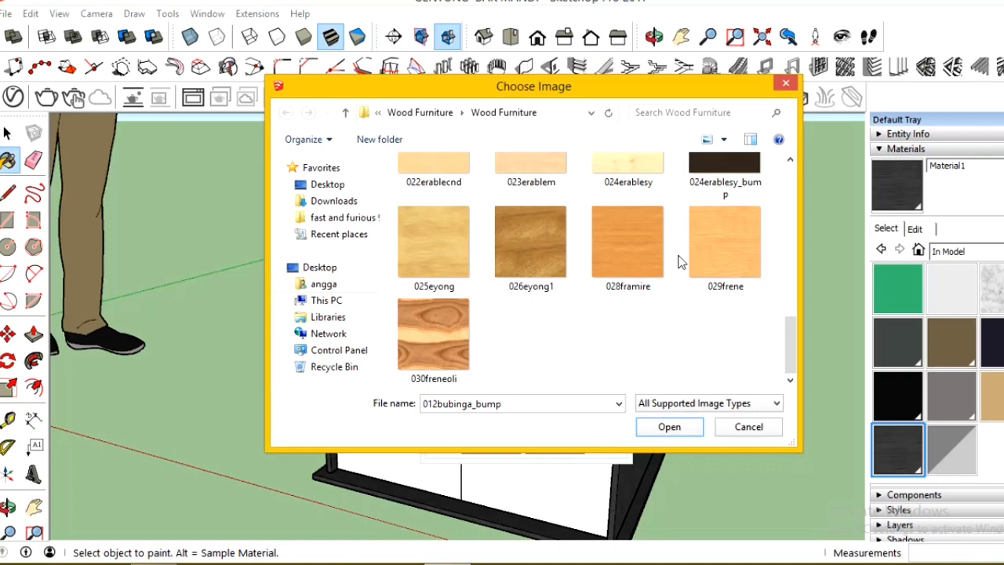
click(470, 251)
click(665, 427)
click(487, 444)
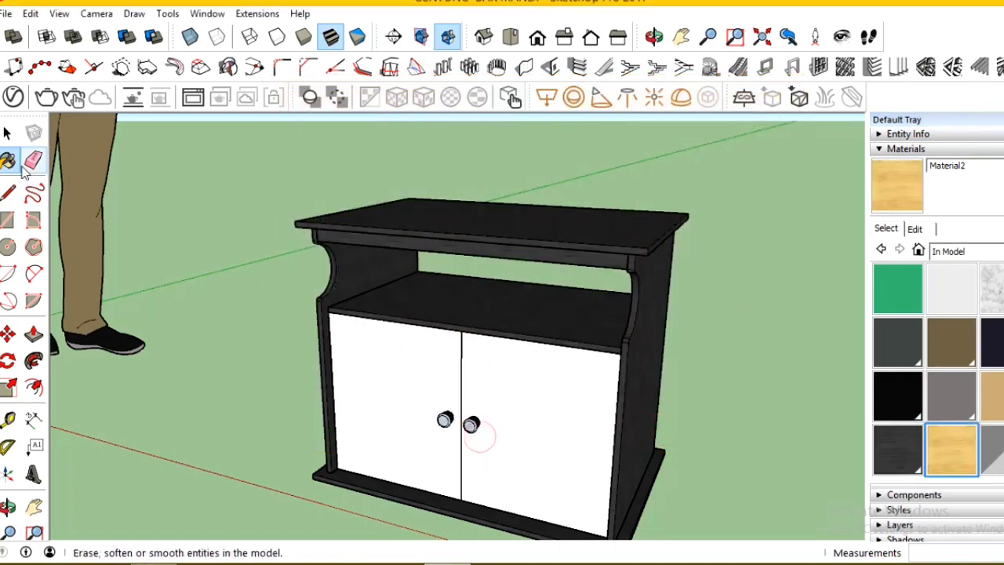
Inside the cabinet group, paint the left and right doors with the new Material2, then close the group.
click(7, 133)
double_click(382, 369)
click(380, 375)
key(b)
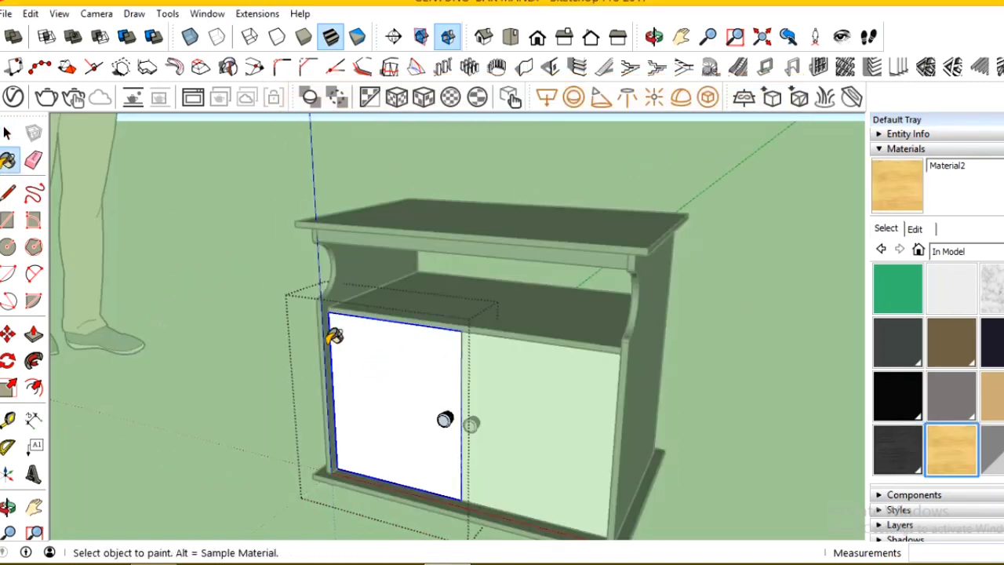
click(389, 378)
click(254, 365)
click(8, 133)
double_click(489, 399)
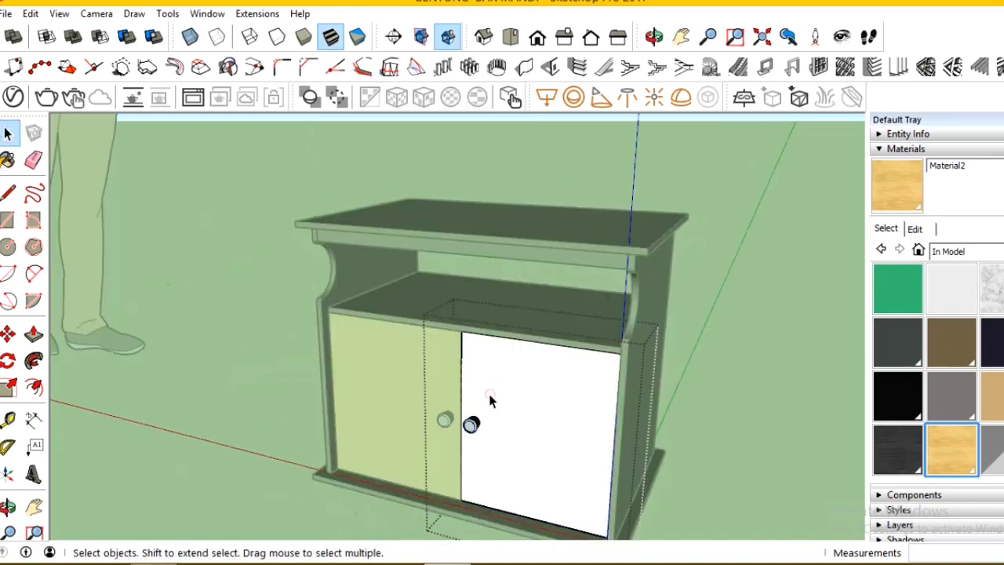
key(b)
click(502, 376)
right_click(684, 339)
click(741, 352)
Pick Metal Corrugated Shiny from the Metal library and paint the left knob with it.
click(953, 251)
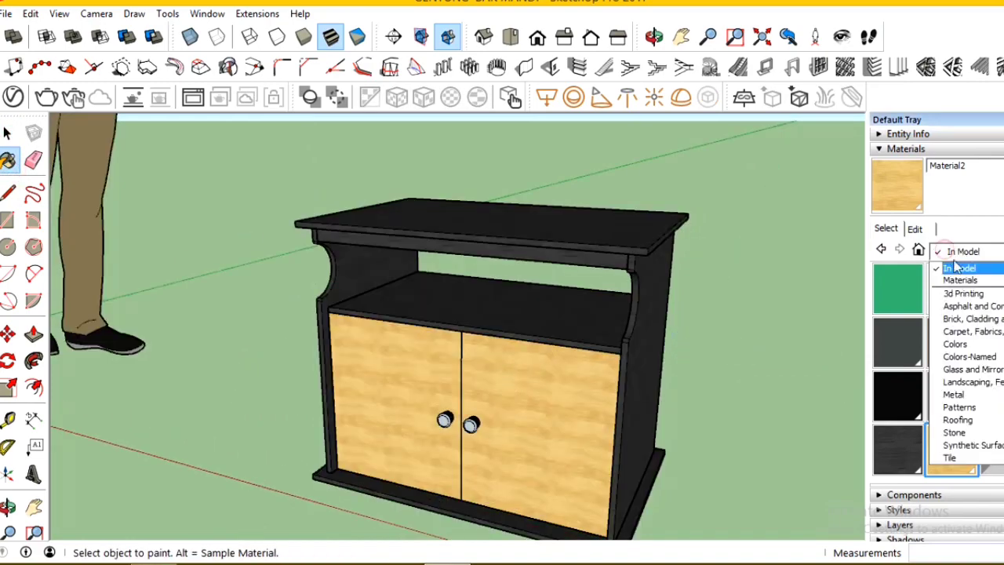
click(973, 394)
click(990, 289)
scroll(381, 392, up, 5)
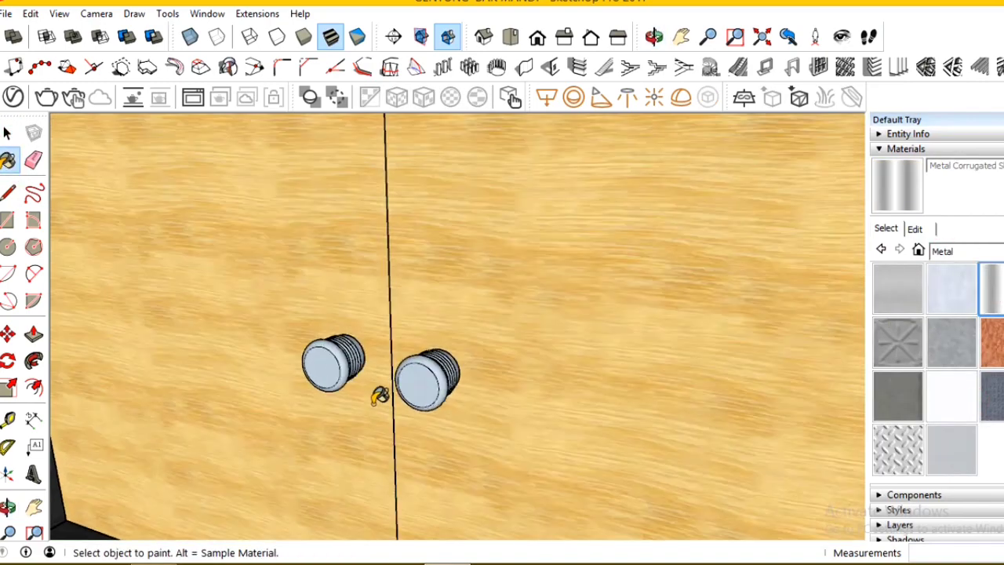
click(8, 133)
click(8, 160)
click(332, 353)
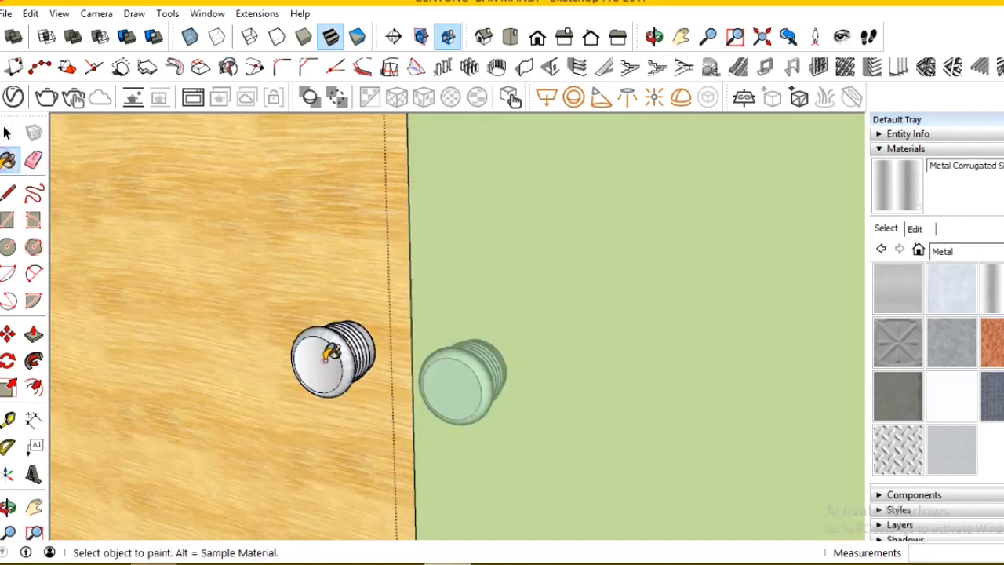
Set the Metal Corrugated Shiny texture width to 200 mm.
scroll(326, 351, up, 5)
click(916, 229)
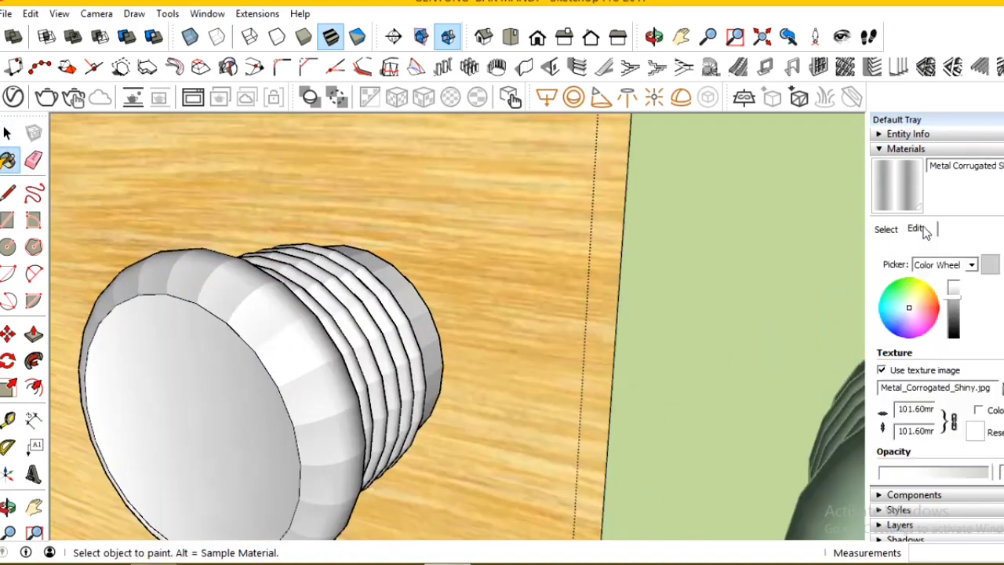
click(922, 408)
text(20)
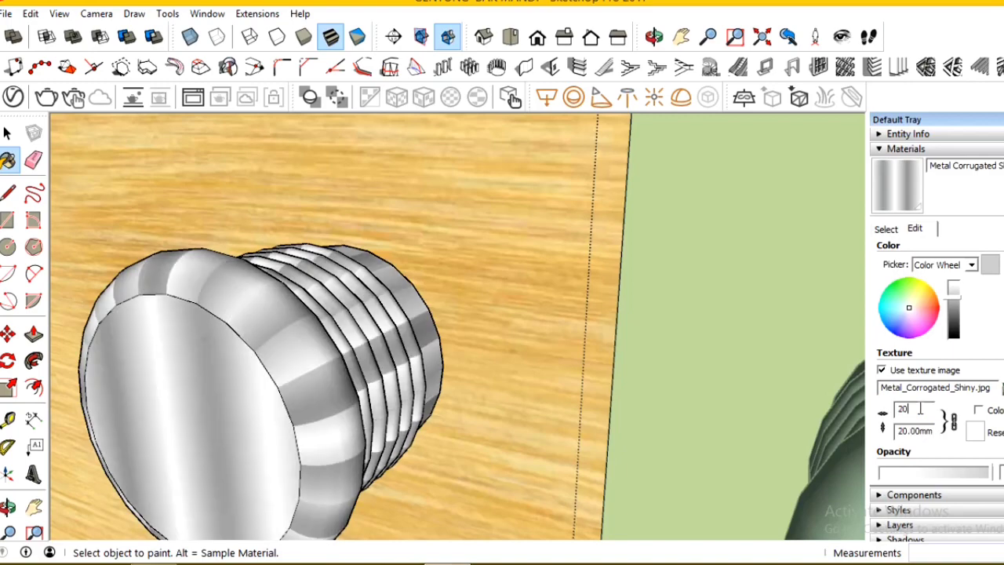
text(0)
key(Return)
scroll(610, 273, down, 2)
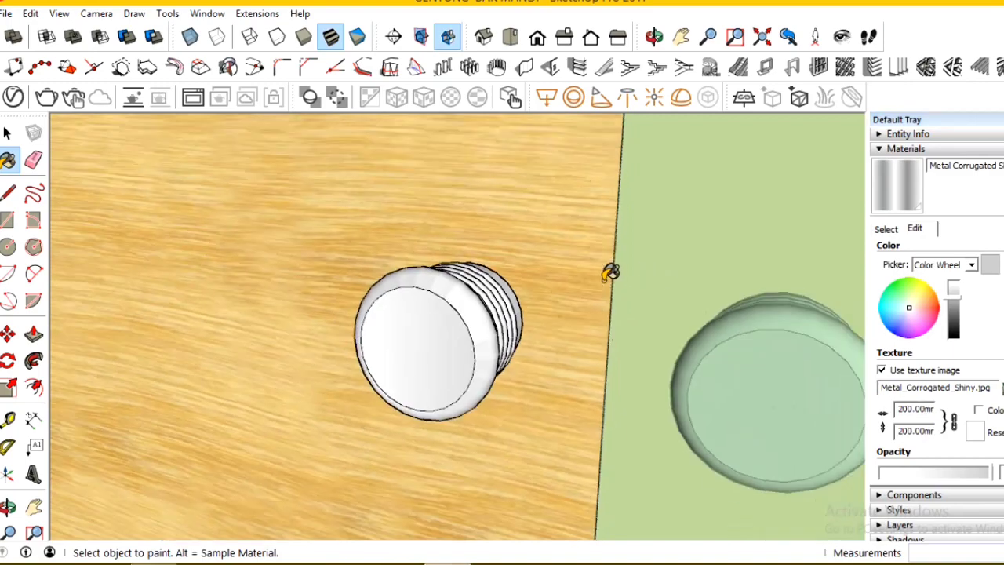
click(886, 228)
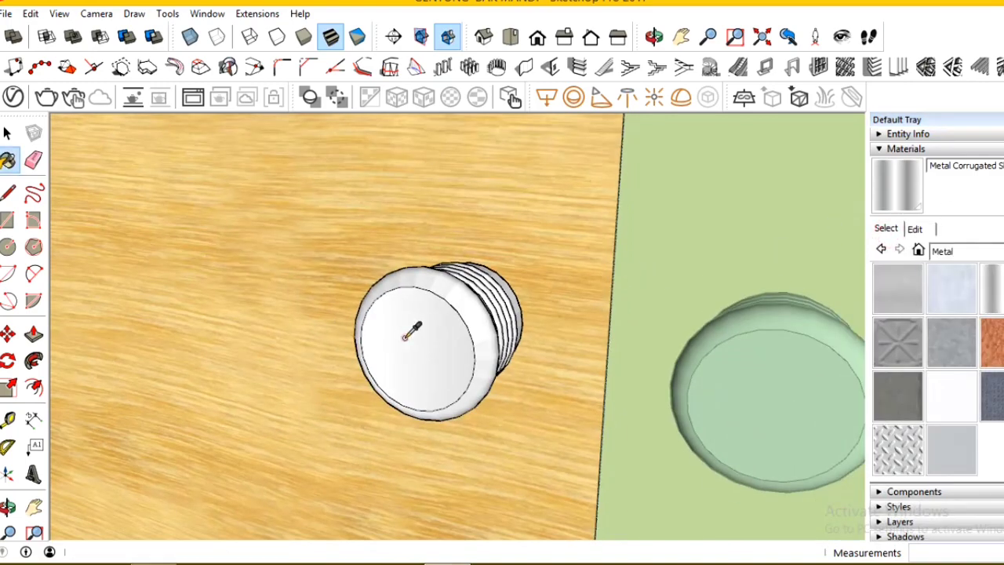
Paint the right knob with the shiny corrugated metal and close the knob group.
key(space)
click(7, 160)
click(737, 366)
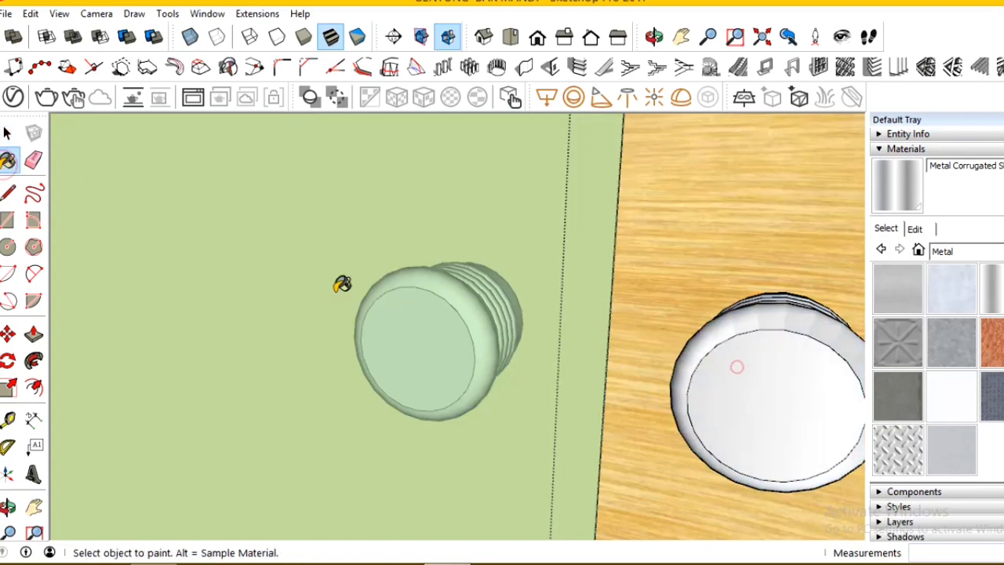
scroll(377, 314, down, 5)
right_click(665, 318)
click(682, 325)
From beneath the cabinet, place a Tape Measure guide line across the base underside near one end.
middle_drag(538, 399, 533, 382)
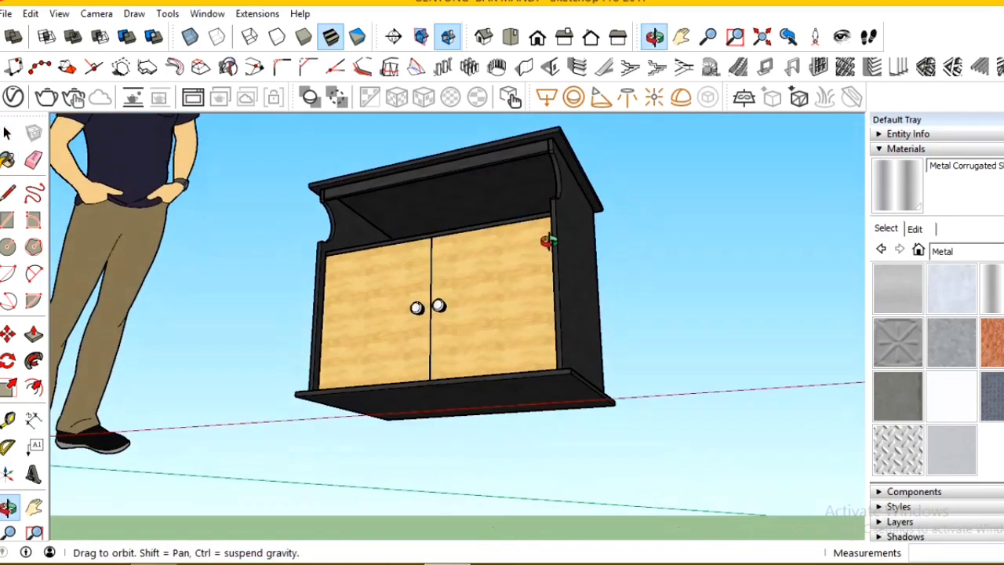
scroll(315, 465, up, 5)
key(t)
scroll(227, 439, up, 3)
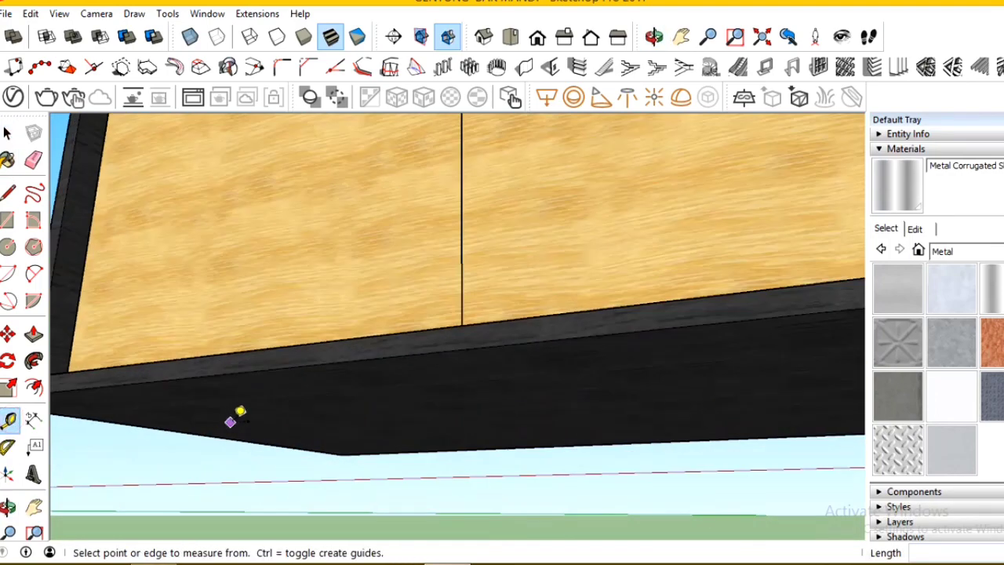
scroll(252, 400, down, 2)
scroll(282, 391, down, 1)
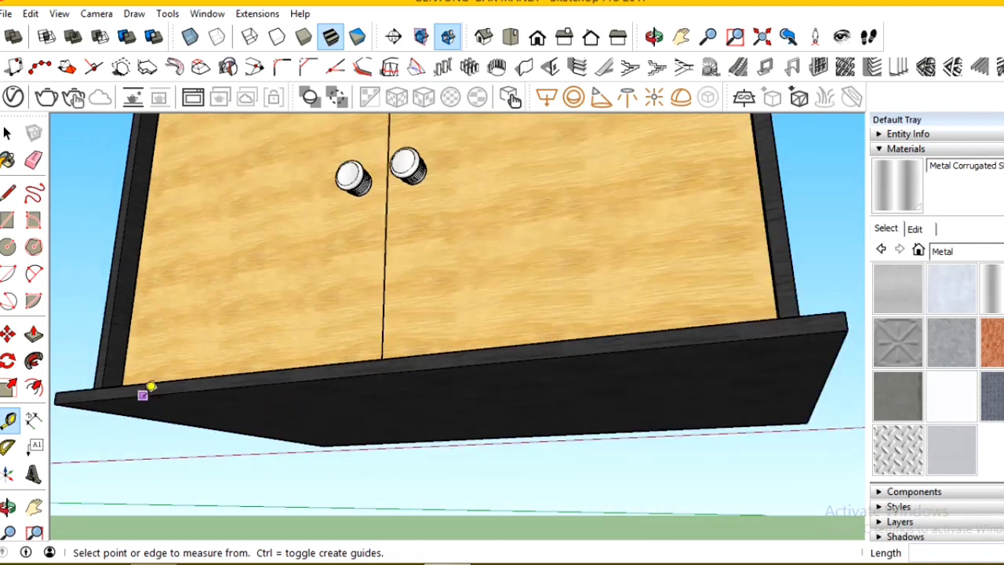
click(149, 389)
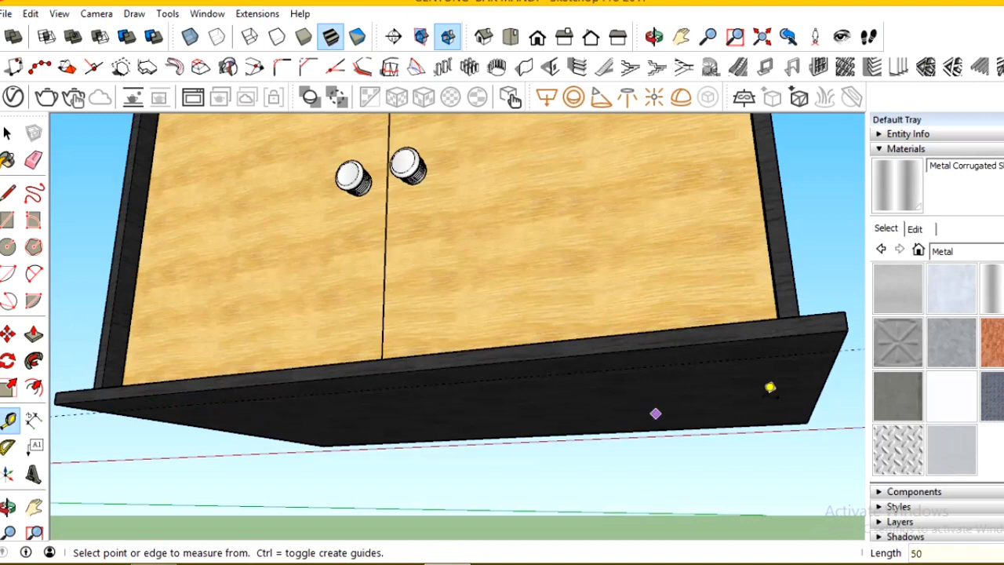
scroll(770, 388, up, 2)
click(839, 358)
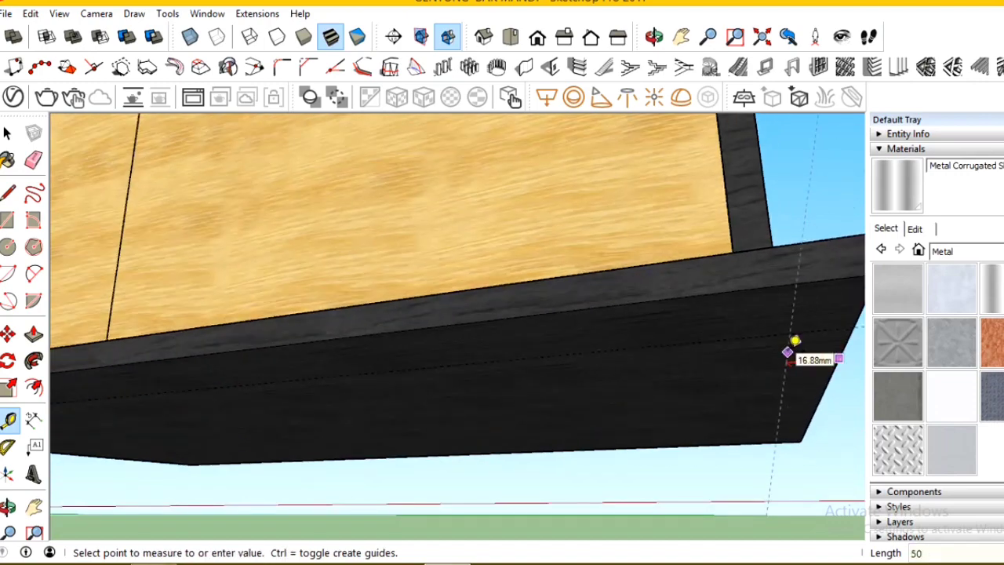
click(788, 352)
Add a second crossing guide 30 mm in from the front edge of the base.
mouse_move(737, 449)
middle_down()
mouse_move(698, 287)
mouse_move(745, 343)
middle_up()
scroll(745, 343, up, 1)
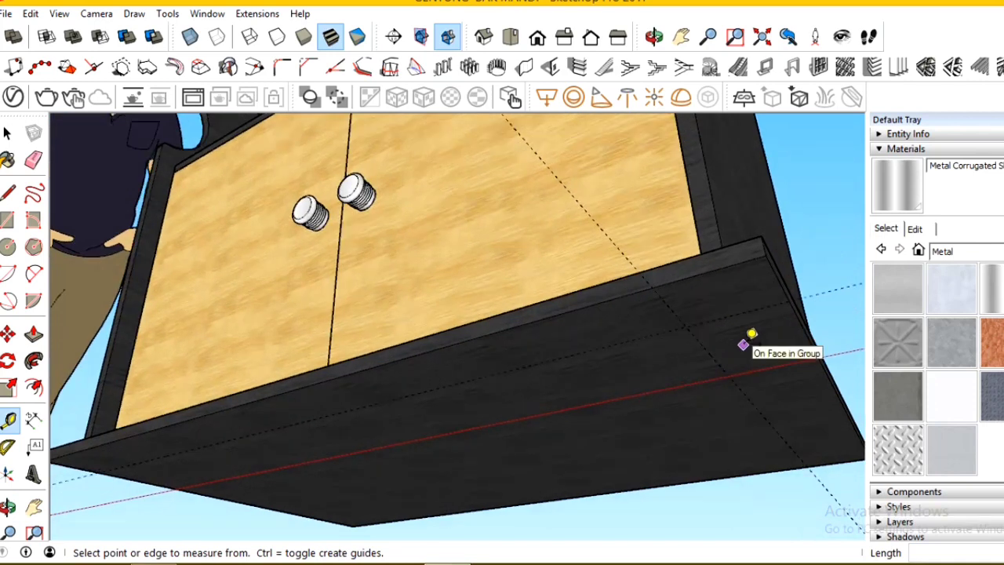
click(699, 269)
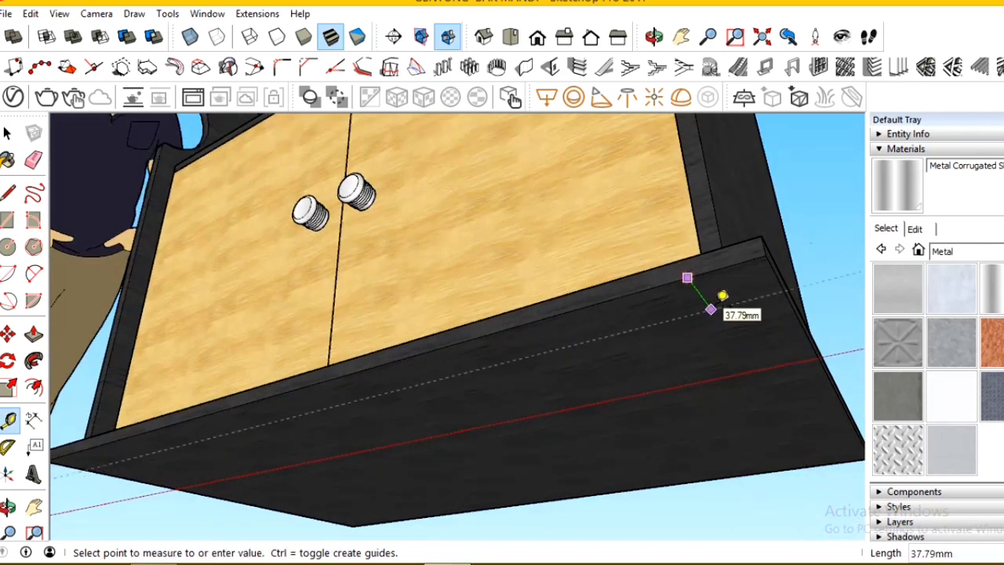
text(30)
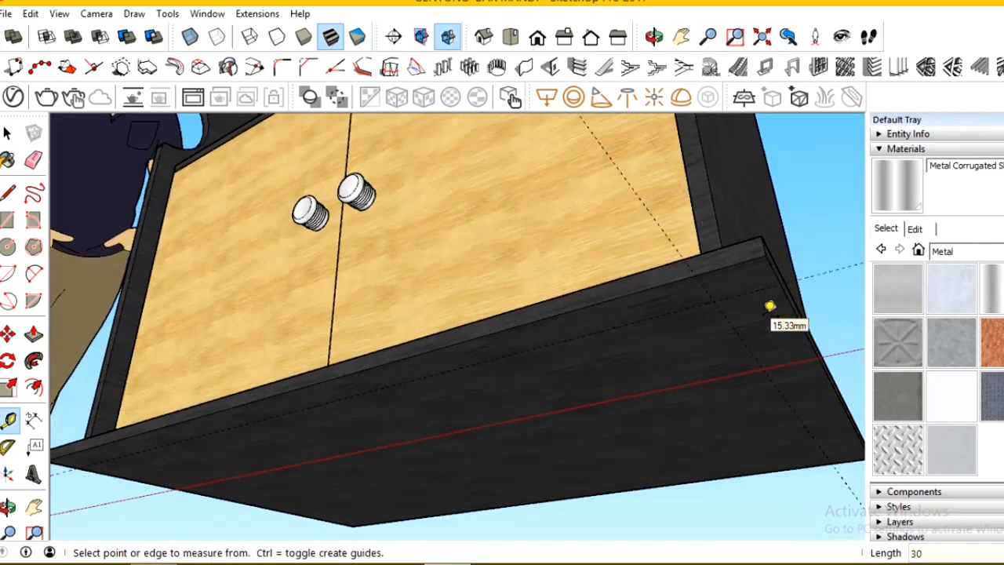
key(Return)
scroll(765, 302, up, 1)
scroll(757, 303, up, 1)
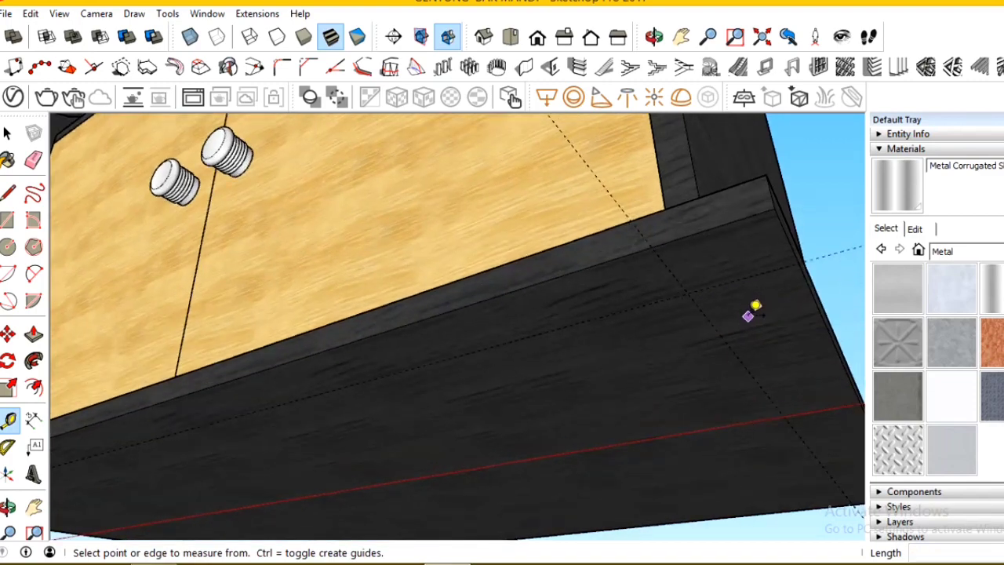
scroll(733, 310, up, 1)
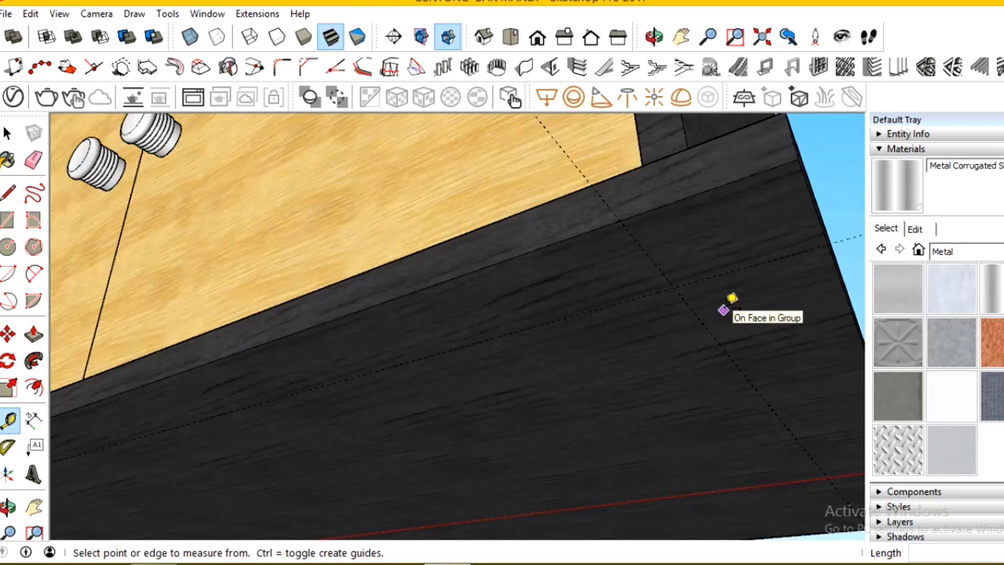
Draw a 10 mm radius circle at the guide crossing and make it a group.
click(8, 248)
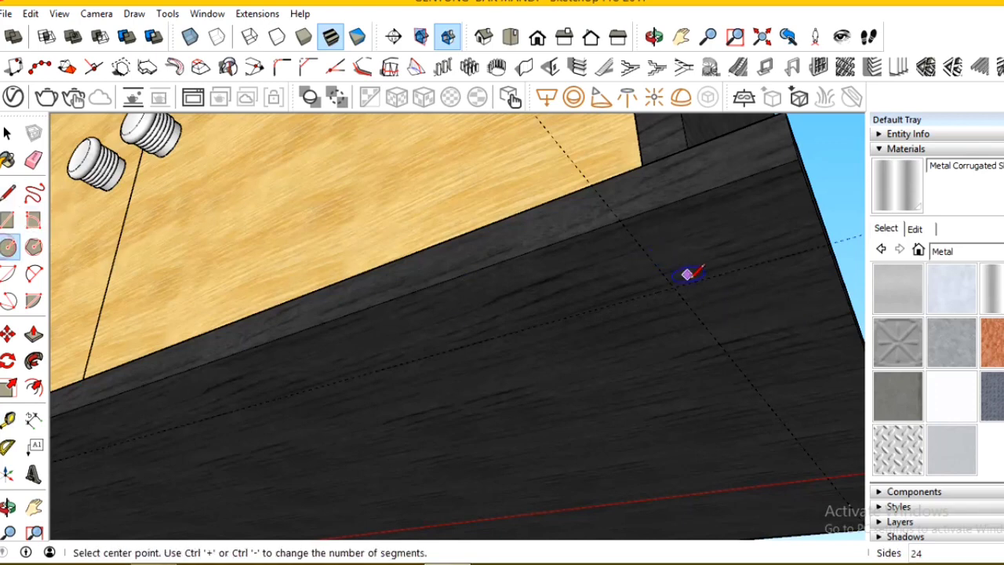
click(674, 288)
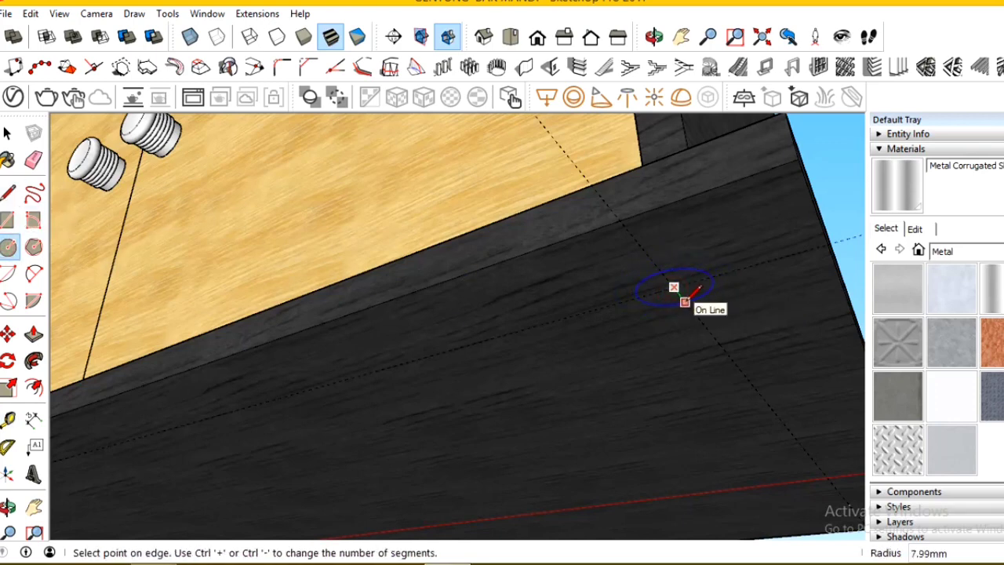
click(689, 305)
key(b)
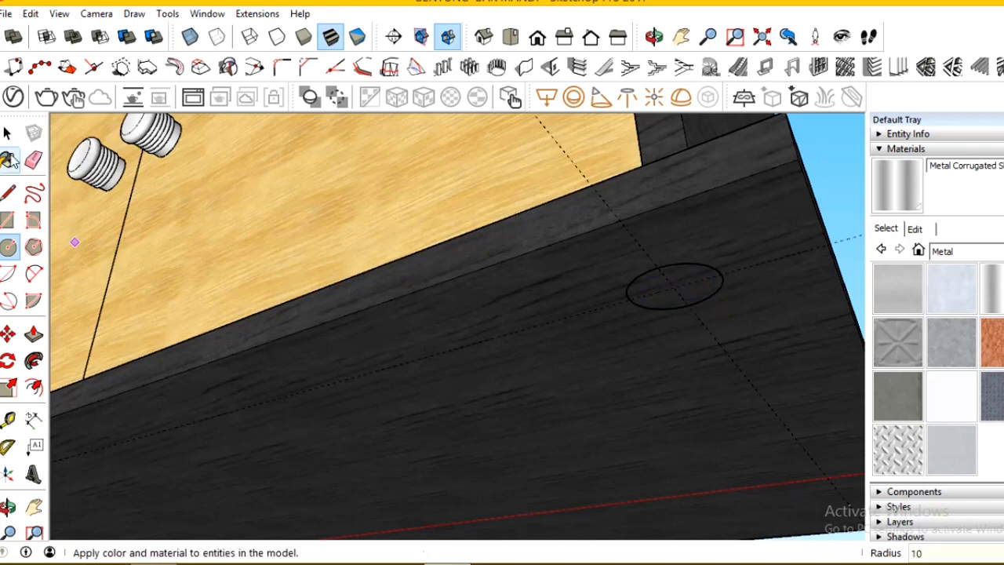
key(space)
click(669, 297)
right_click(668, 295)
click(686, 353)
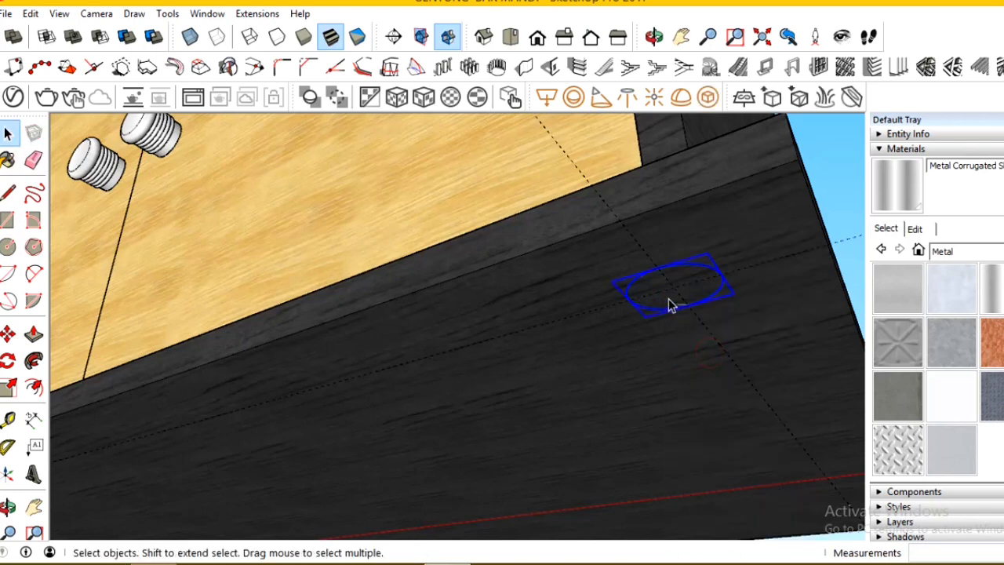
Inside the group, push/pull the circle 50 mm into a cylindrical leg.
double_click(670, 302)
key(m)
key(p)
click(643, 297)
scroll(677, 369, down, 2)
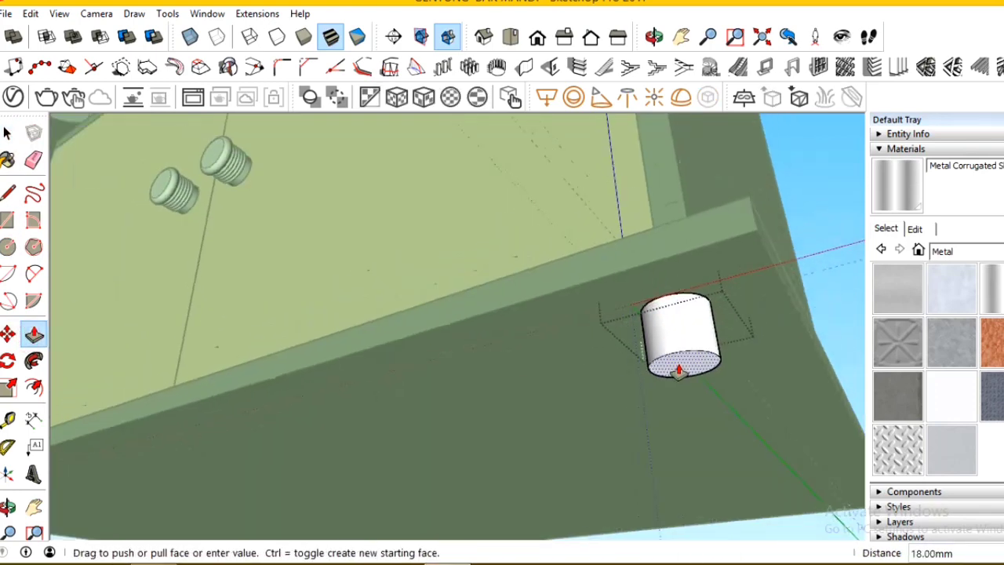
text(50)
key(Return)
scroll(687, 367, down, 5)
Leave the leg group and return to a view under the cabinet.
mouse_move(694, 366)
middle_down()
mouse_move(784, 444)
mouse_move(751, 464)
middle_up()
key(Escape)
scroll(760, 466, up, 2)
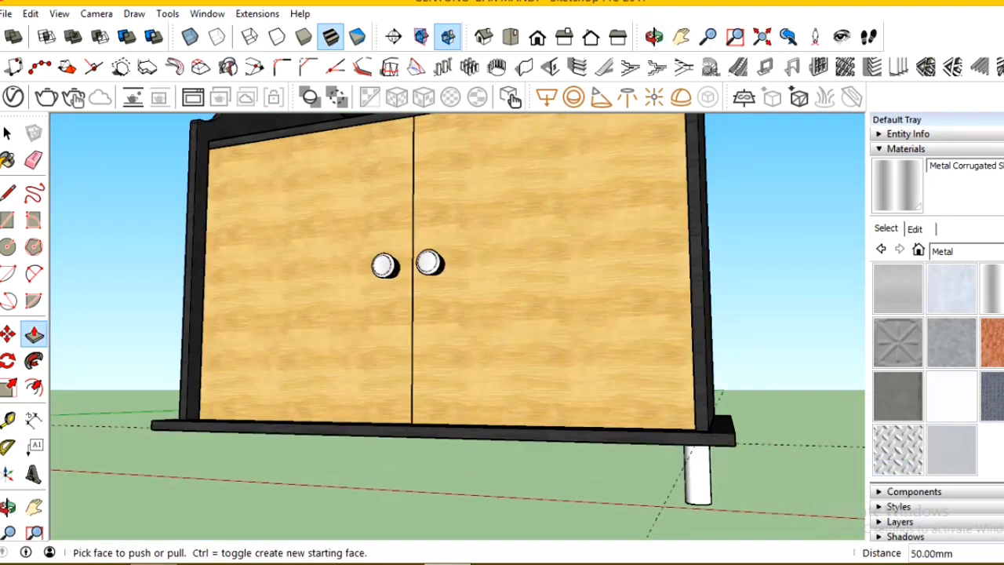
key(b)
scroll(704, 411, down, 2)
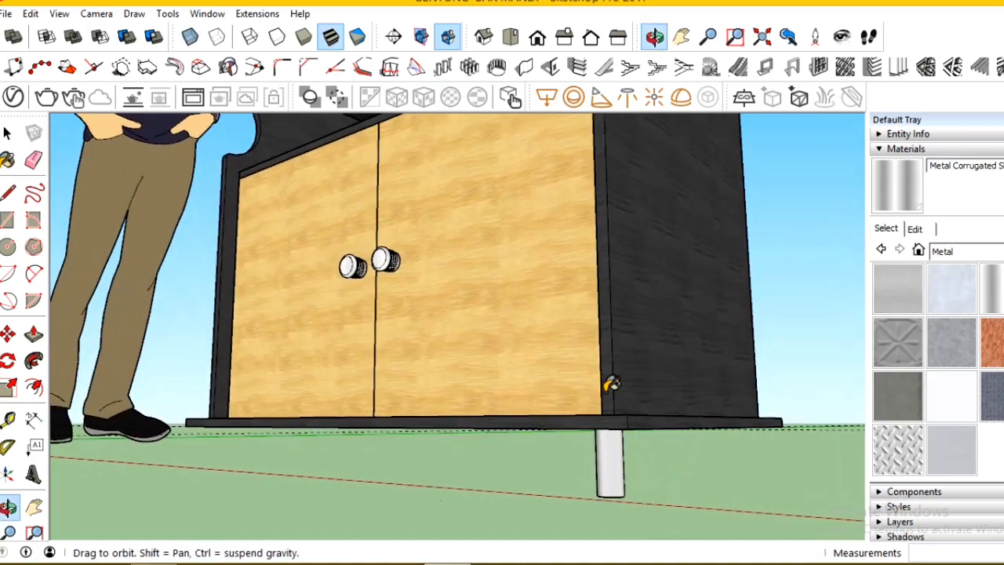
middle_drag(408, 390, 426, 384)
scroll(350, 398, up, 2)
Copy the leg to the other end of the base with Move and Ctrl.
middle_drag(351, 398, 372, 397)
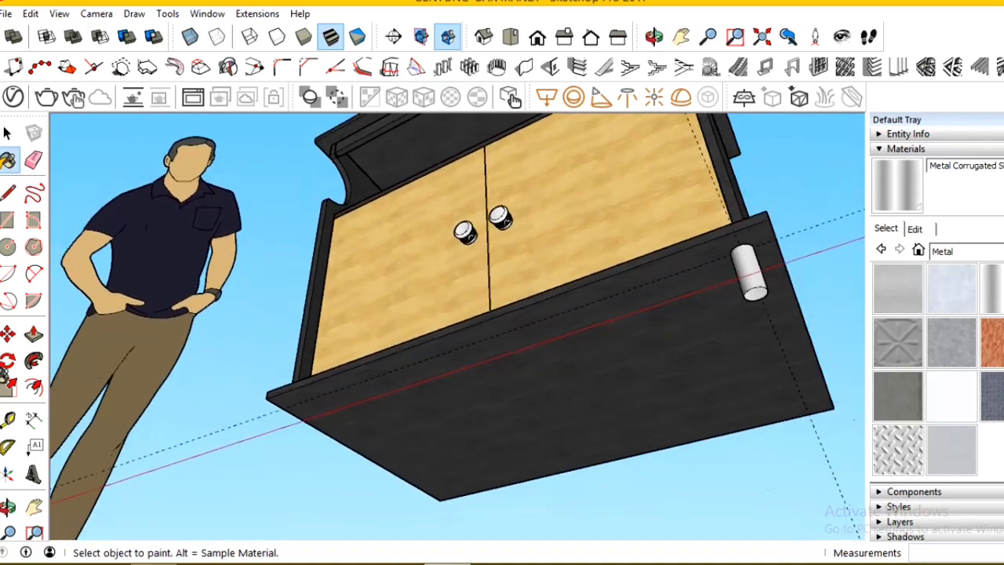
key(t)
text(30)
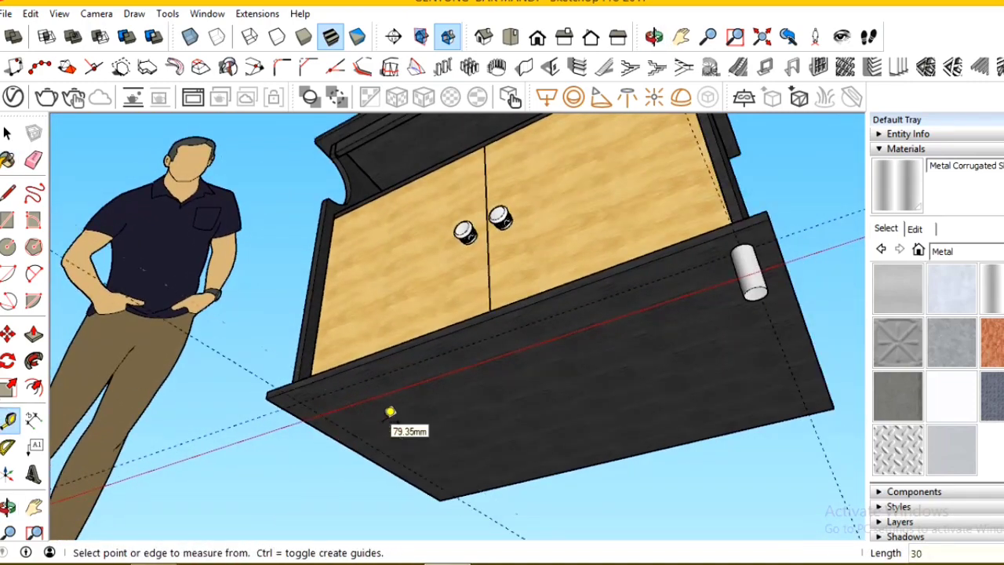
key(l)
key(space)
click(742, 269)
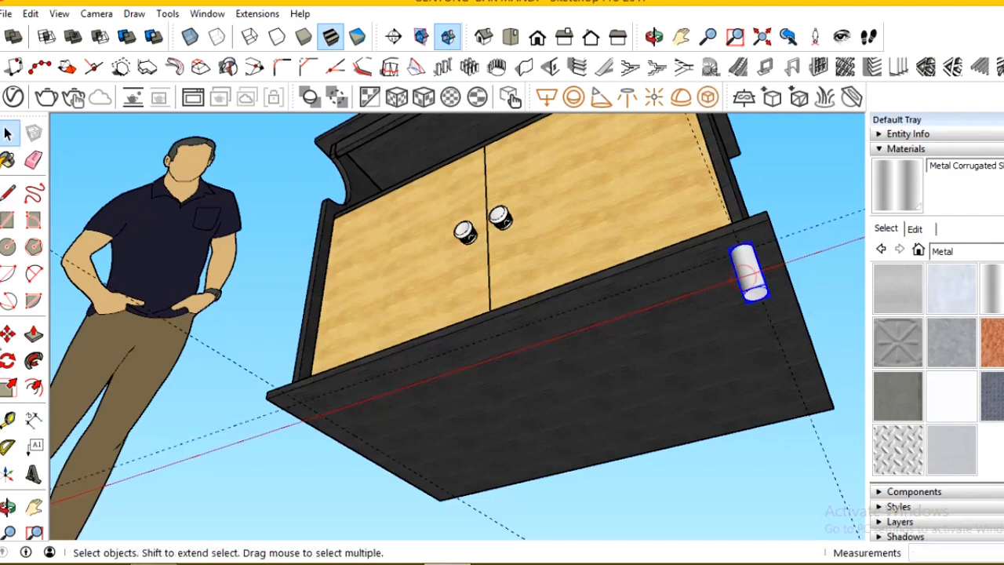
key(m)
scroll(801, 231, up, 2)
scroll(742, 233, up, 1)
key(ctrl)
click(742, 233)
scroll(743, 233, down, 2)
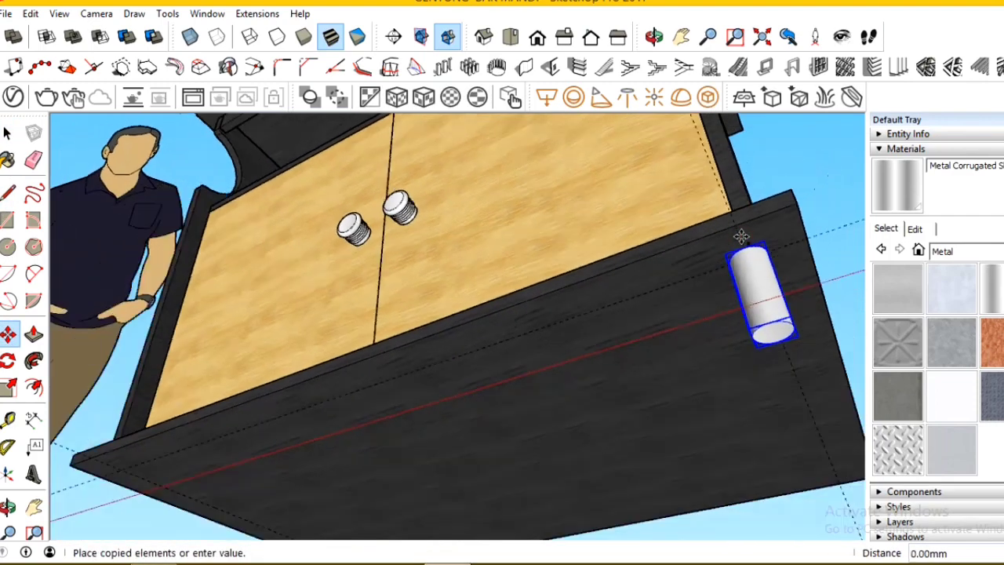
scroll(742, 233, up, 3)
scroll(275, 385, down, 2)
click(293, 379)
Select both legs and Move-copy them to the two back corners of the base.
scroll(293, 379, down, 1)
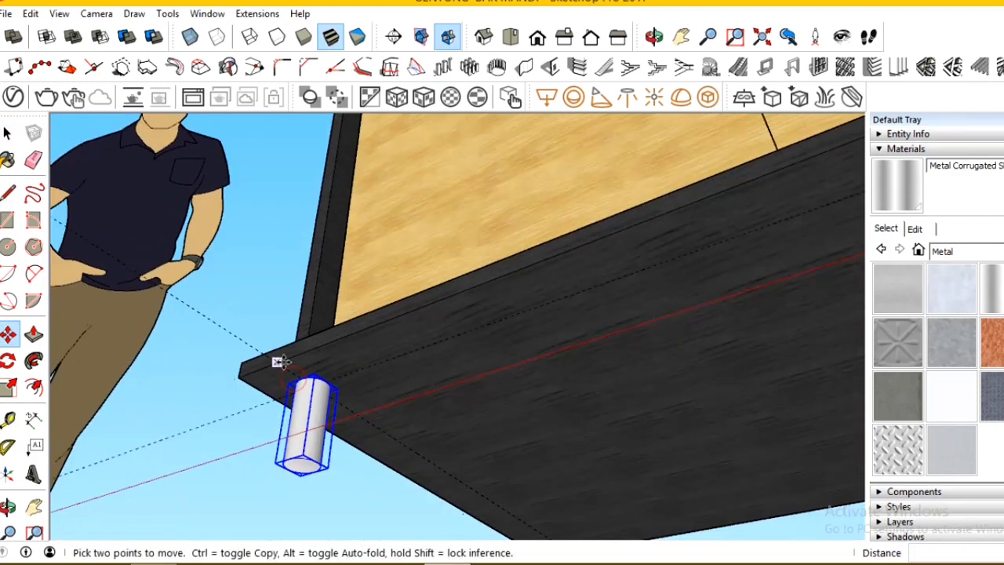
scroll(292, 375, down, 2)
key(space)
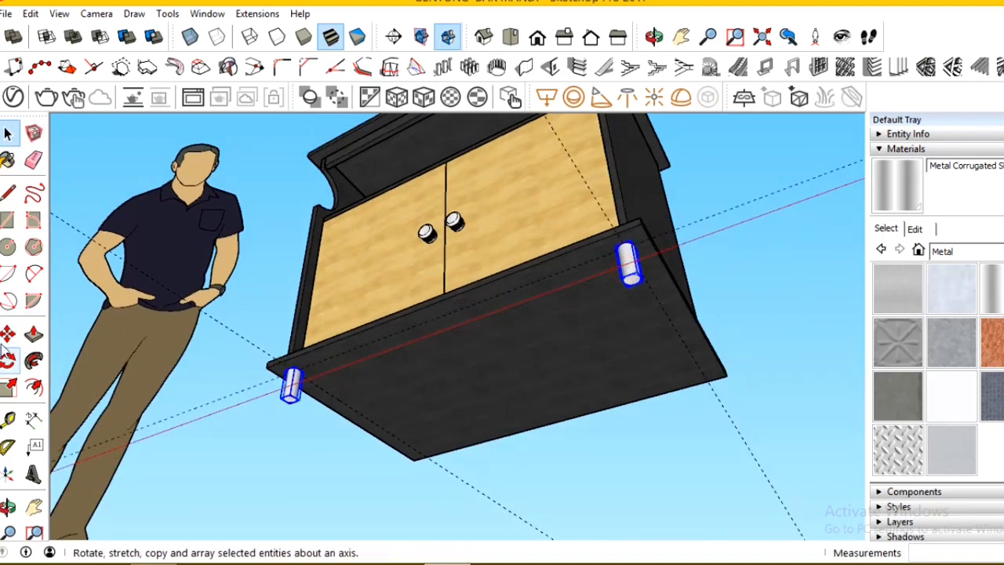
click(7, 334)
click(7, 419)
click(510, 431)
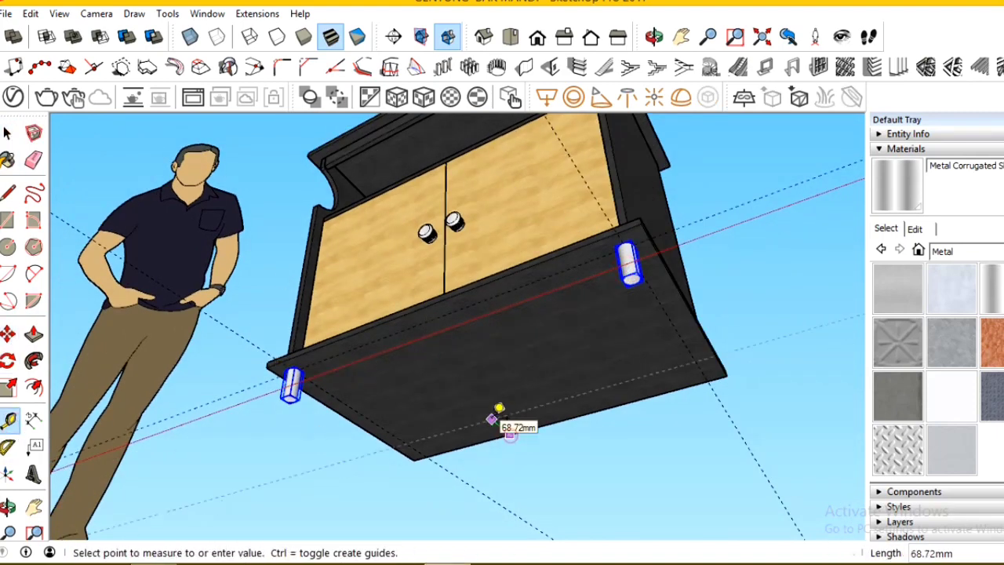
click(8, 334)
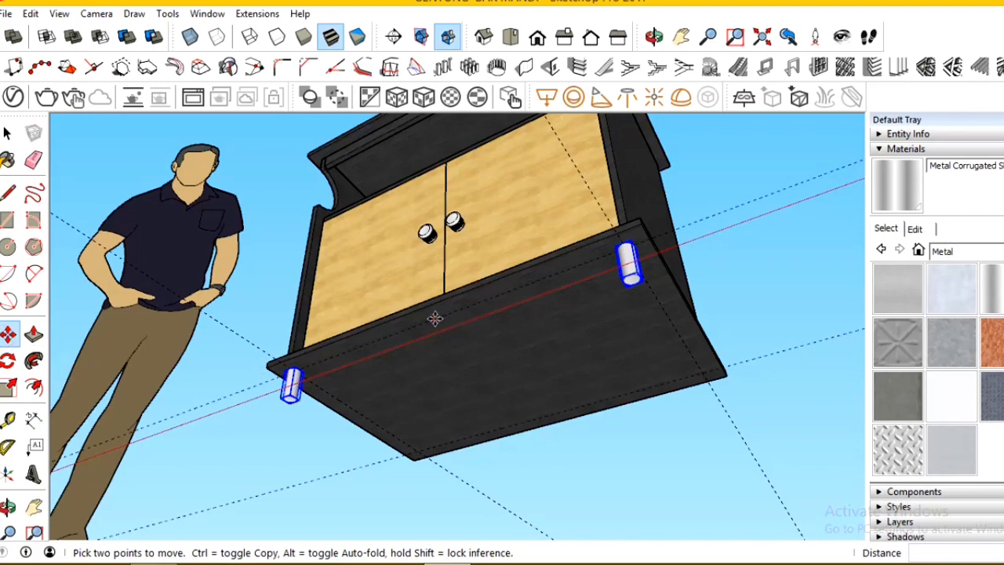
key(ctrl)
click(435, 318)
click(541, 416)
key(e)
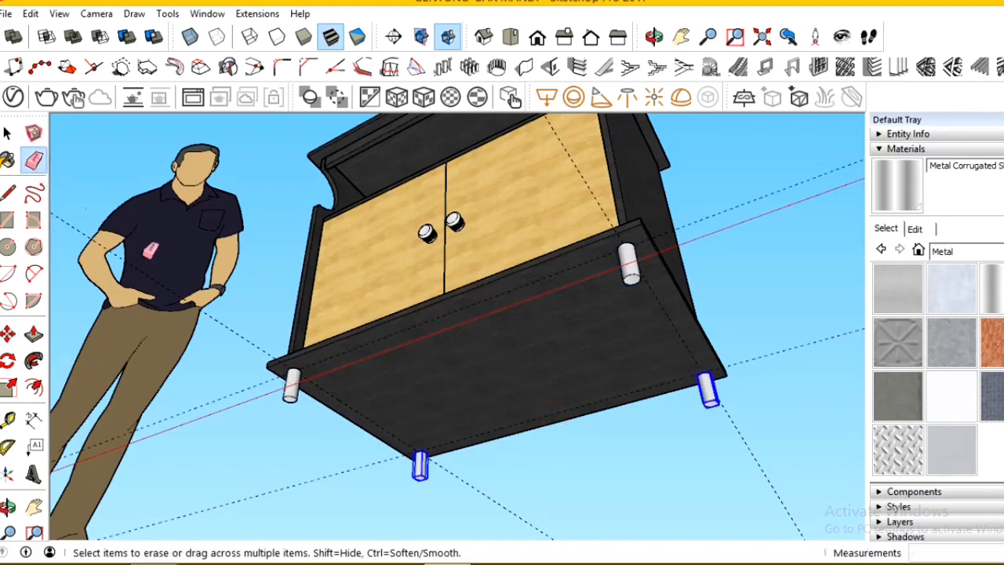
key(Escape)
Select the cabinet and its four legs, Make Group, and orbit to review the result.
middle_drag(757, 463, 538, 385)
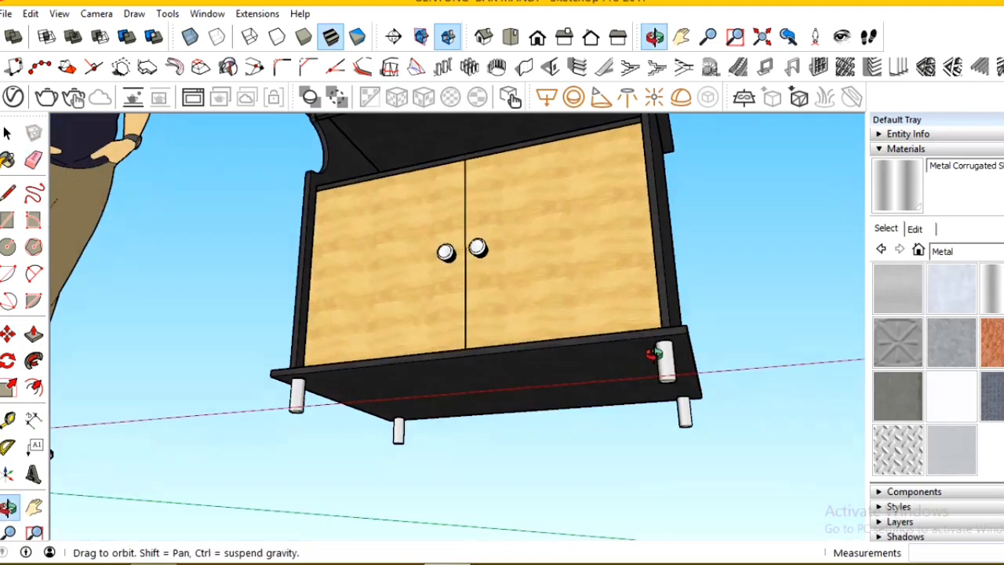
key(space)
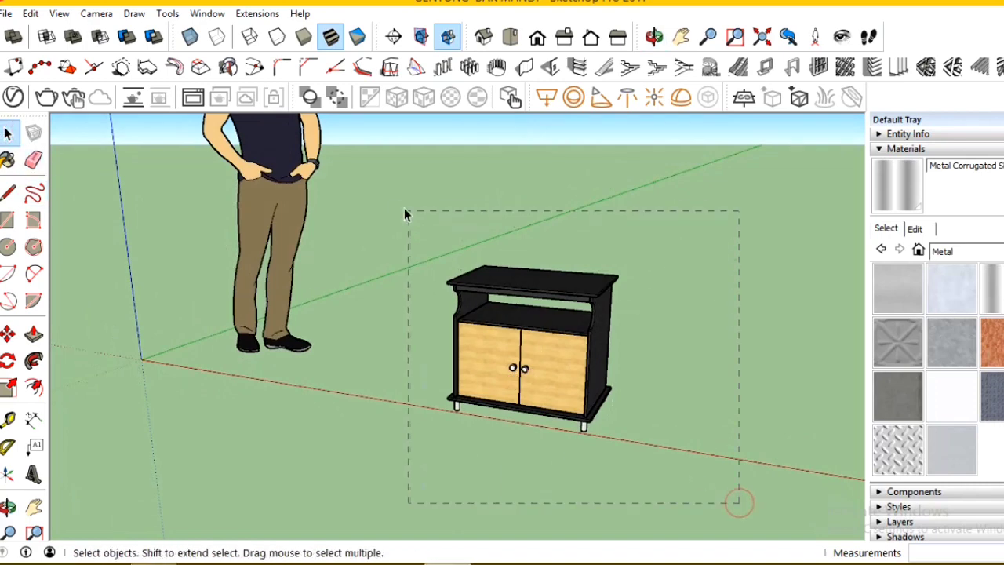
drag(404, 214, 404, 214)
right_click(549, 351)
click(604, 206)
scroll(706, 344, up, 3)
mouse_move(705, 343)
middle_down()
mouse_move(699, 381)
mouse_move(471, 409)
middle_up()
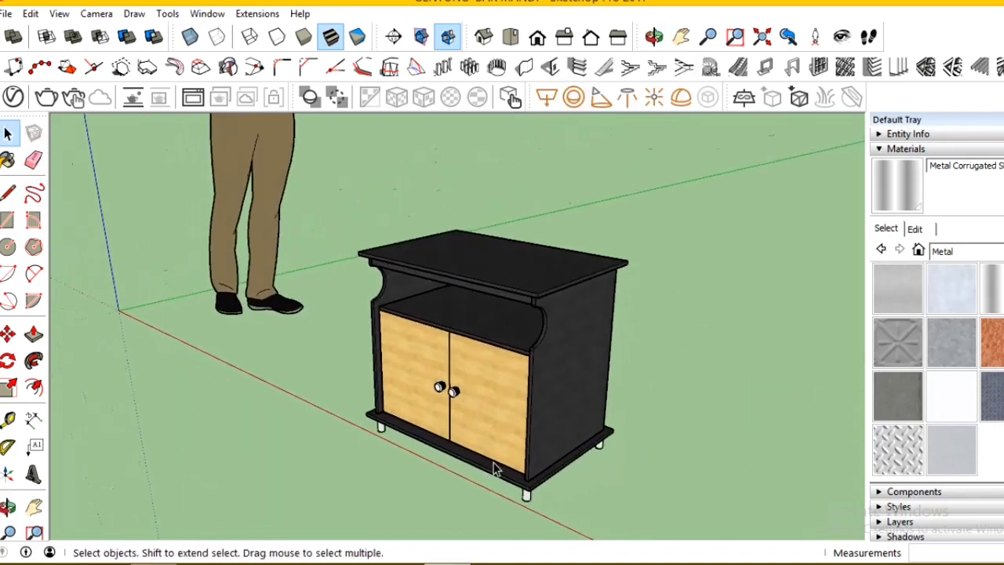
scroll(494, 469, down, 2)
scroll(498, 464, down, 1)
scroll(541, 428, up, 3)
middle_drag(542, 428, 623, 369)
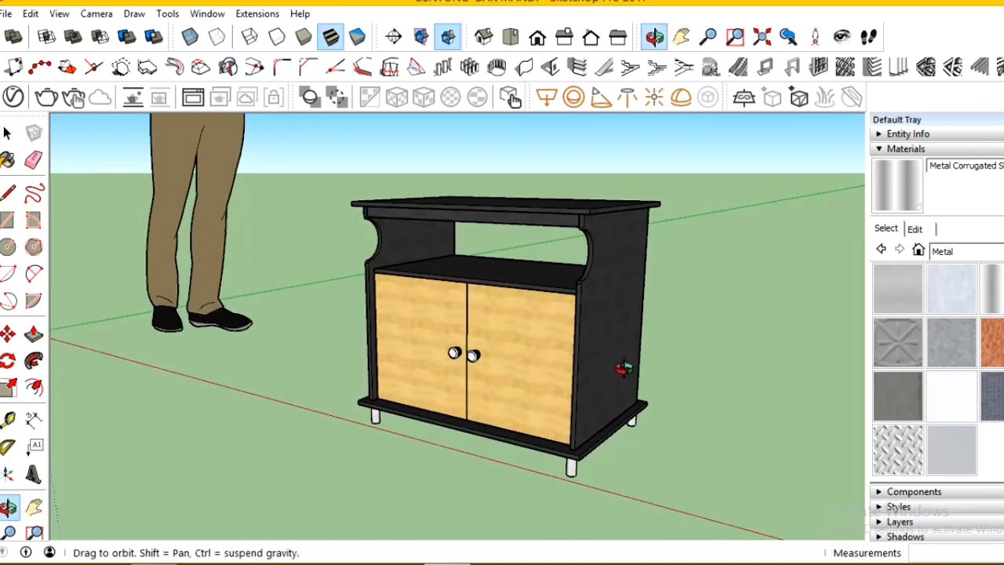